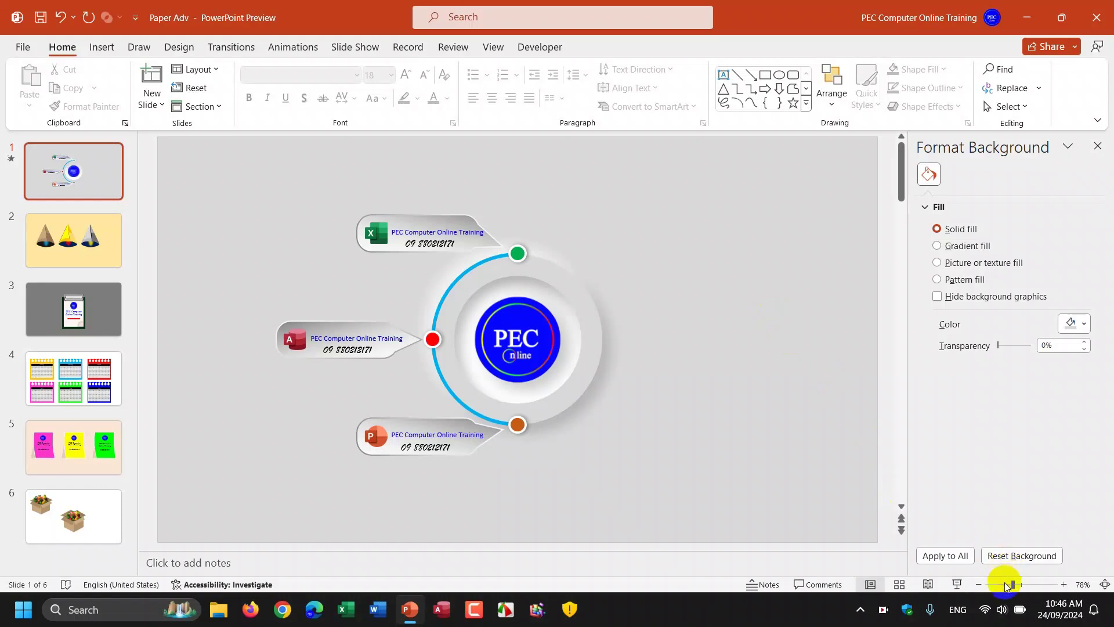
# - Insert a Blank-layout slide as slide 2, after the finished ring design
pyautogui.click(808, 610)
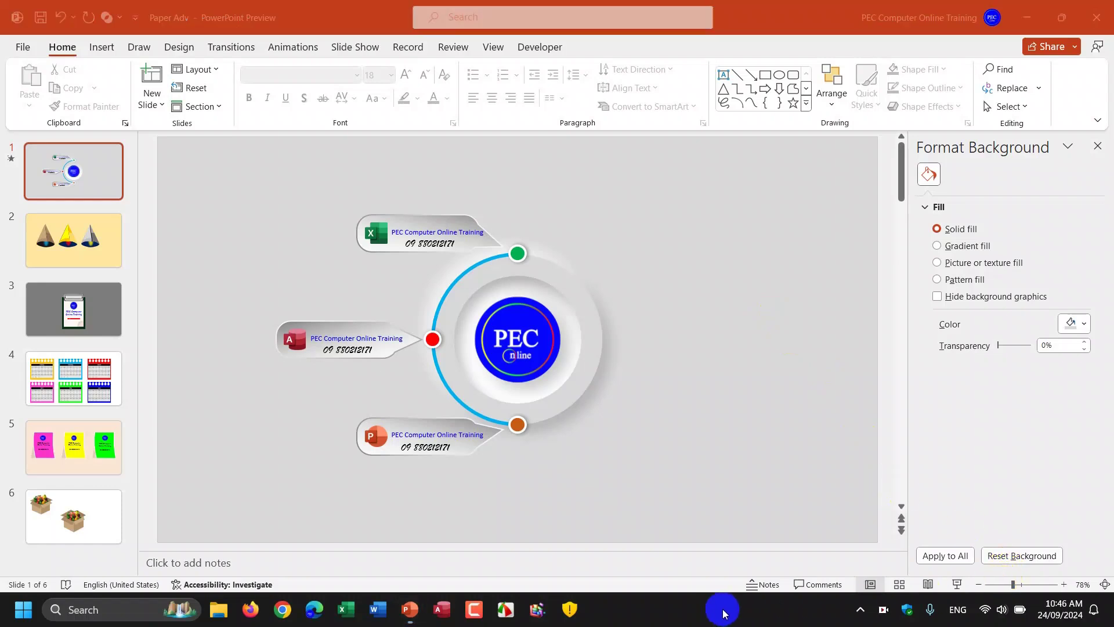
pyautogui.click(958, 585)
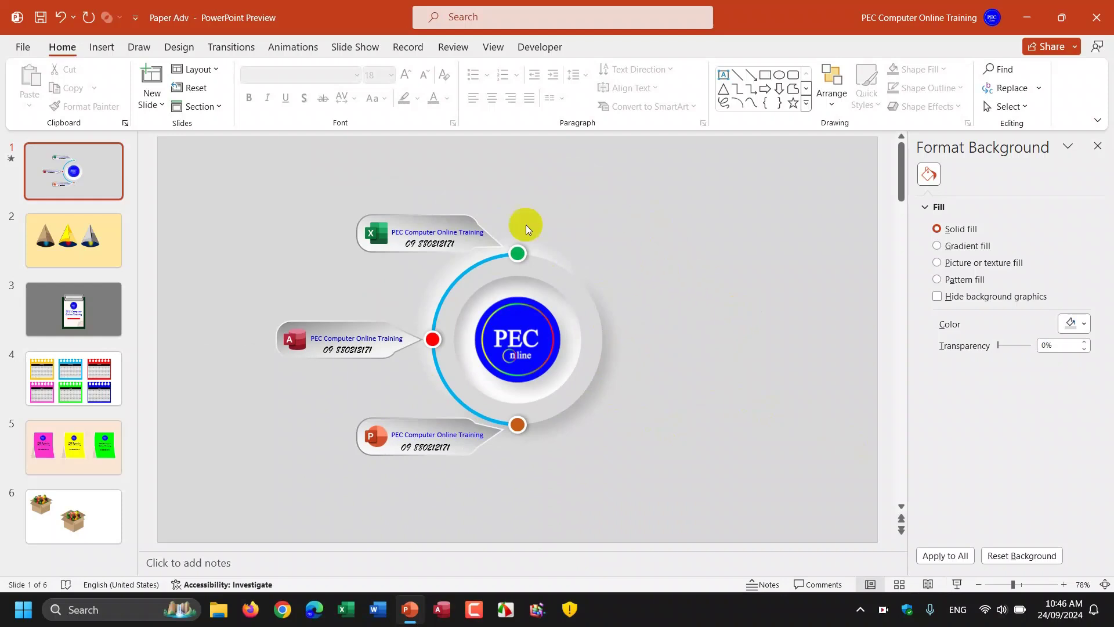
pyautogui.click(162, 106)
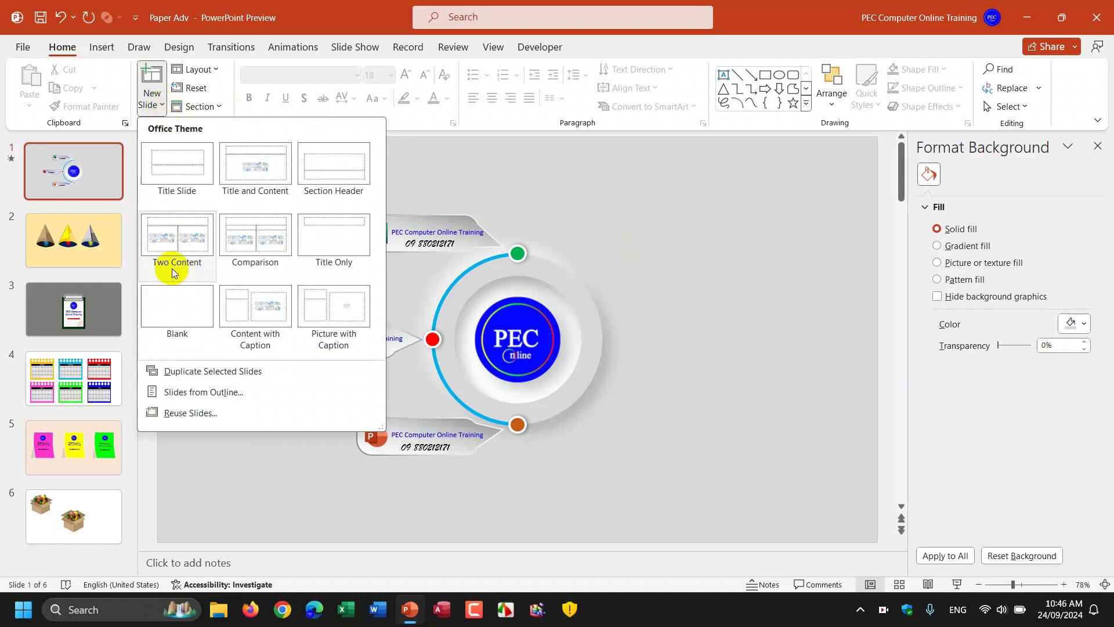
pyautogui.click(177, 309)
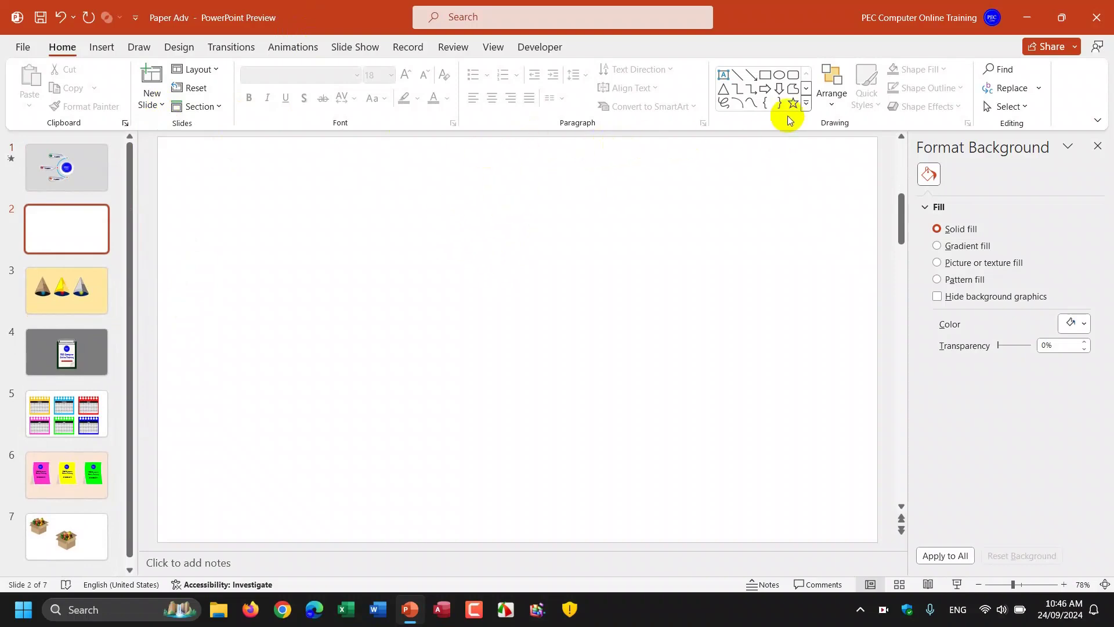
# - Draw an oval and size it to an 8 cm by 8 cm circle
pyautogui.click(782, 77)
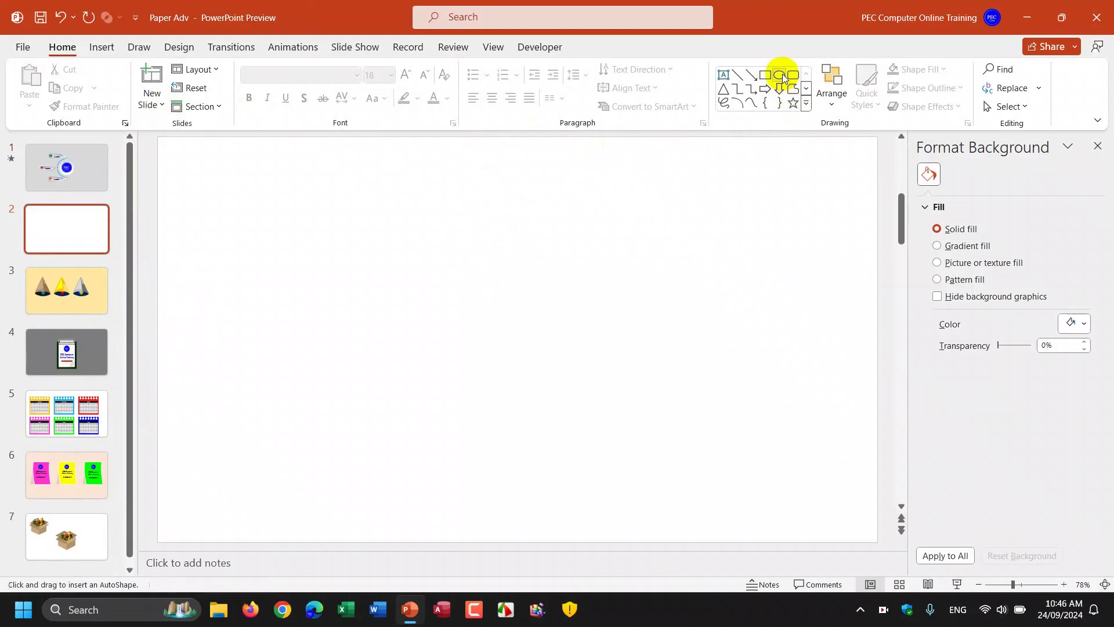
pyautogui.moveTo(363, 236); pyautogui.dragTo(512, 355)
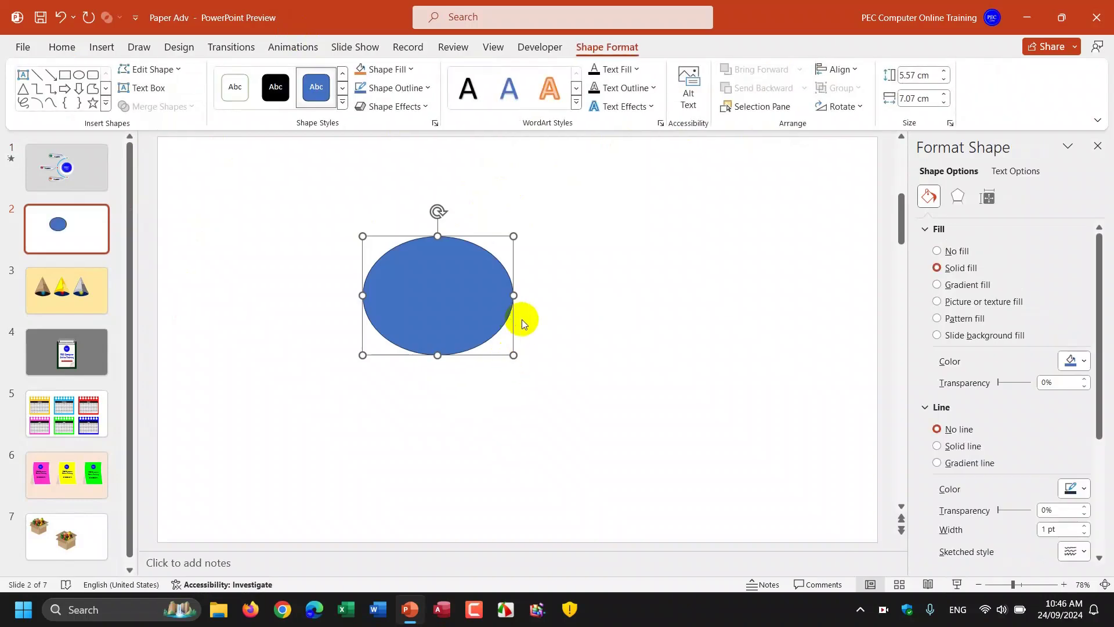
pyautogui.click(938, 76)
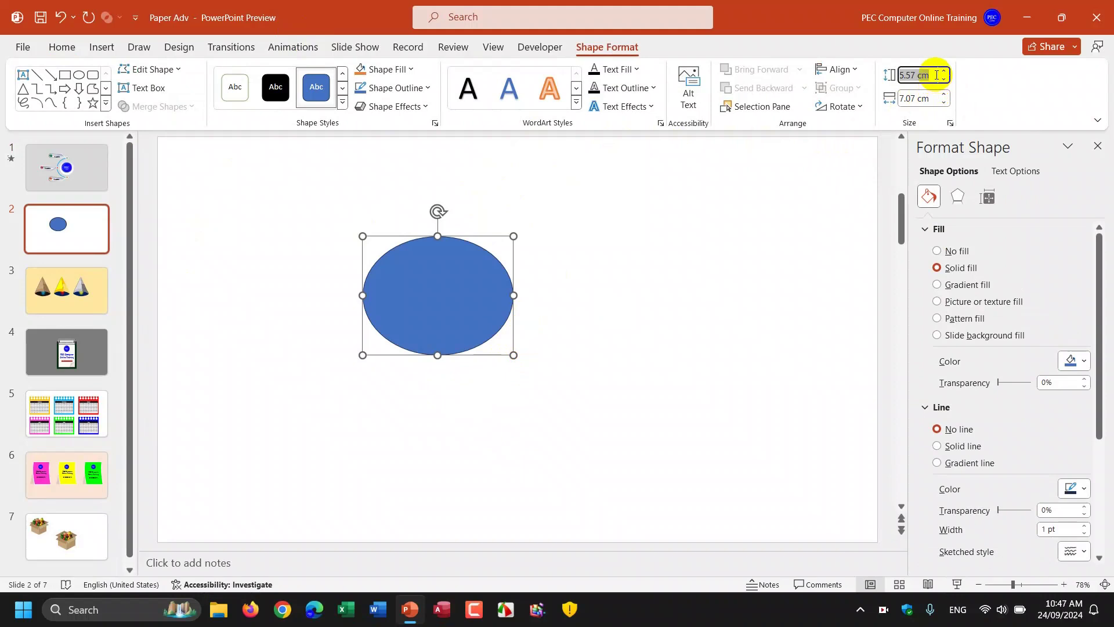
pyautogui.write('8')
pyautogui.click(921, 99)
pyautogui.write('8')
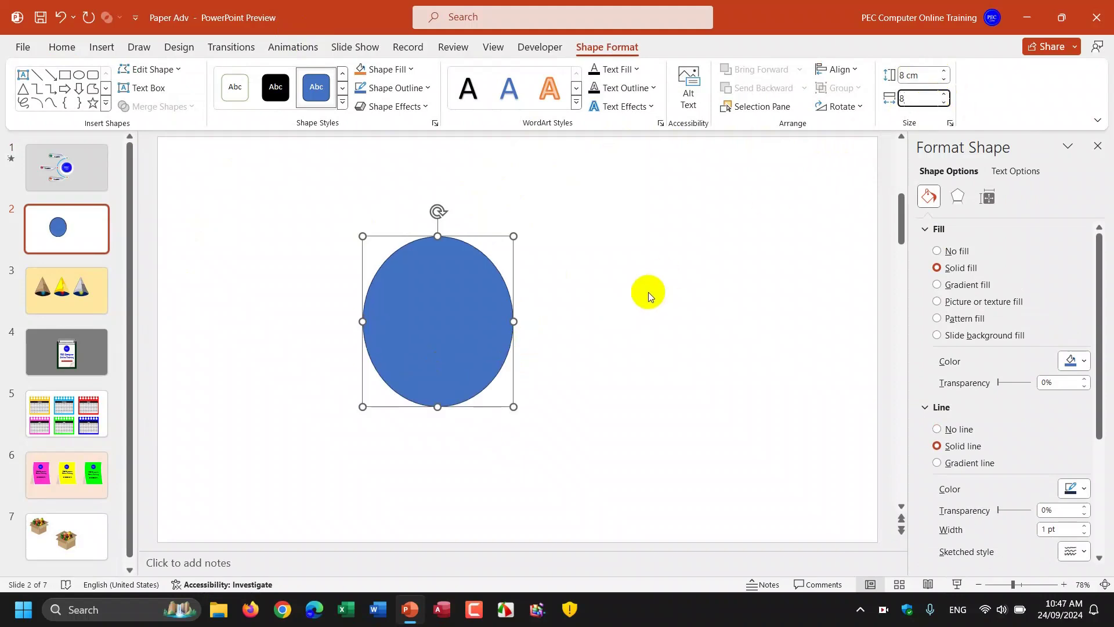
pyautogui.click(647, 296)
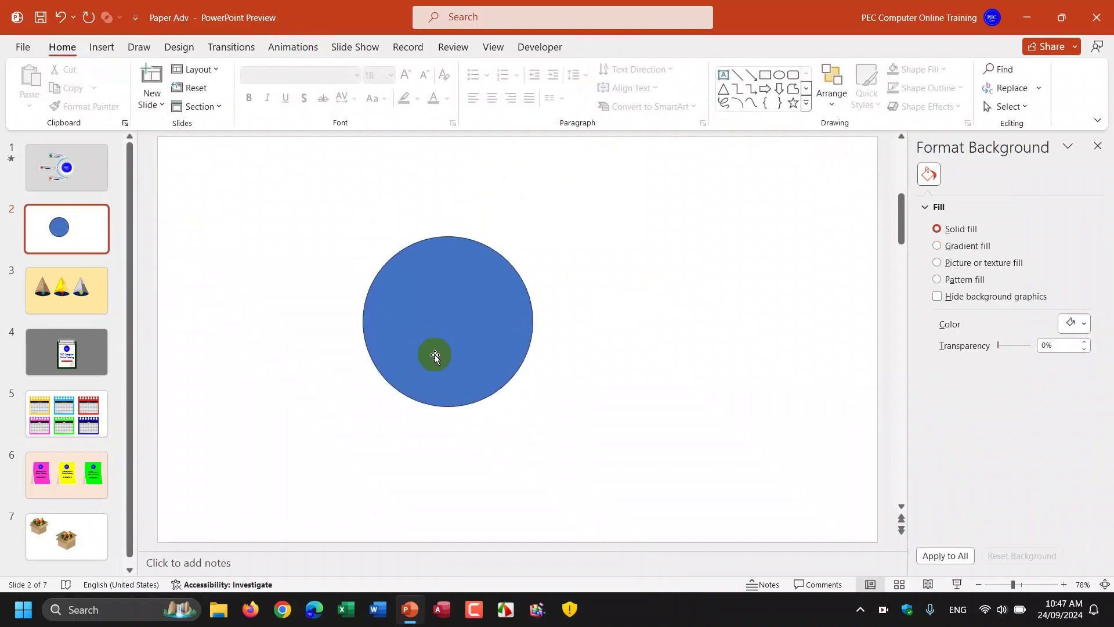
# - Remove the blue circle's outline with No Outline
pyautogui.click(447, 353)
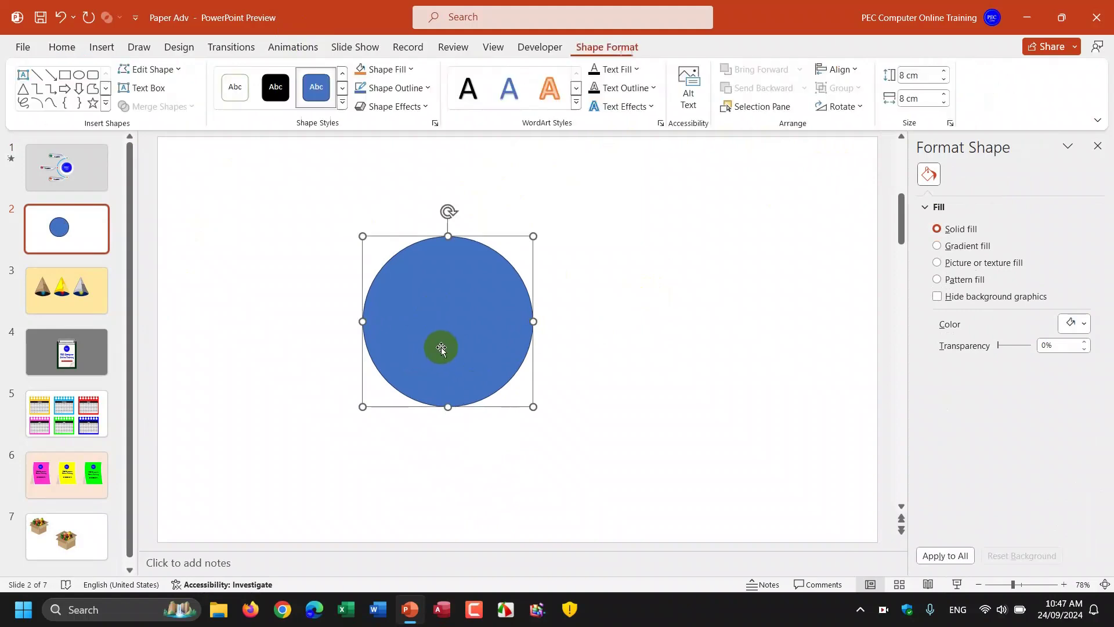
pyautogui.click(429, 91)
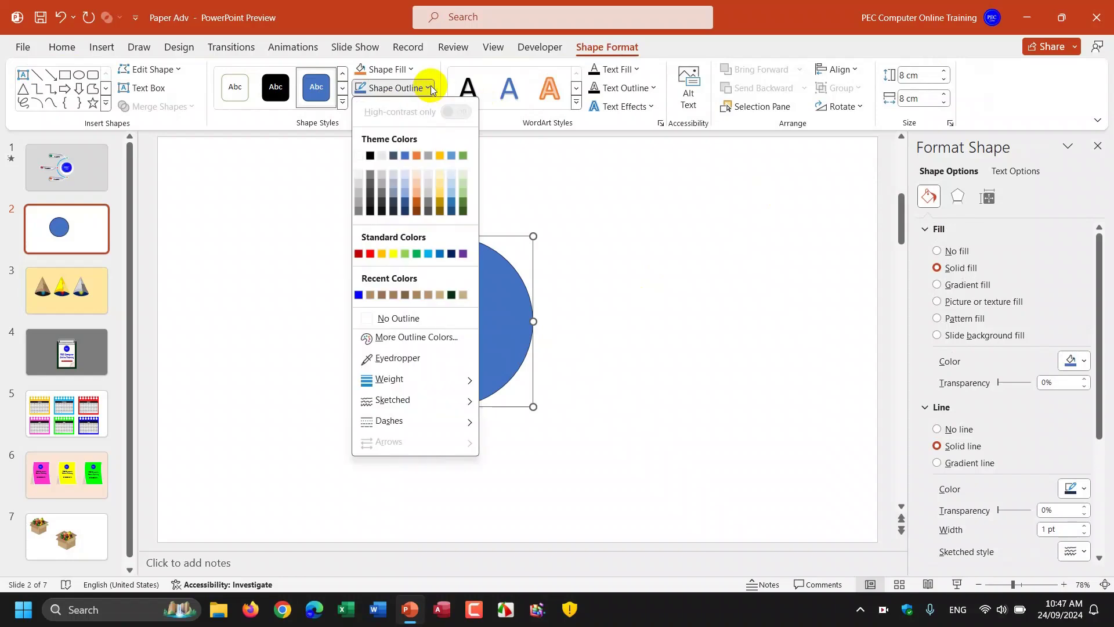
pyautogui.click(397, 318)
pyautogui.click(364, 325)
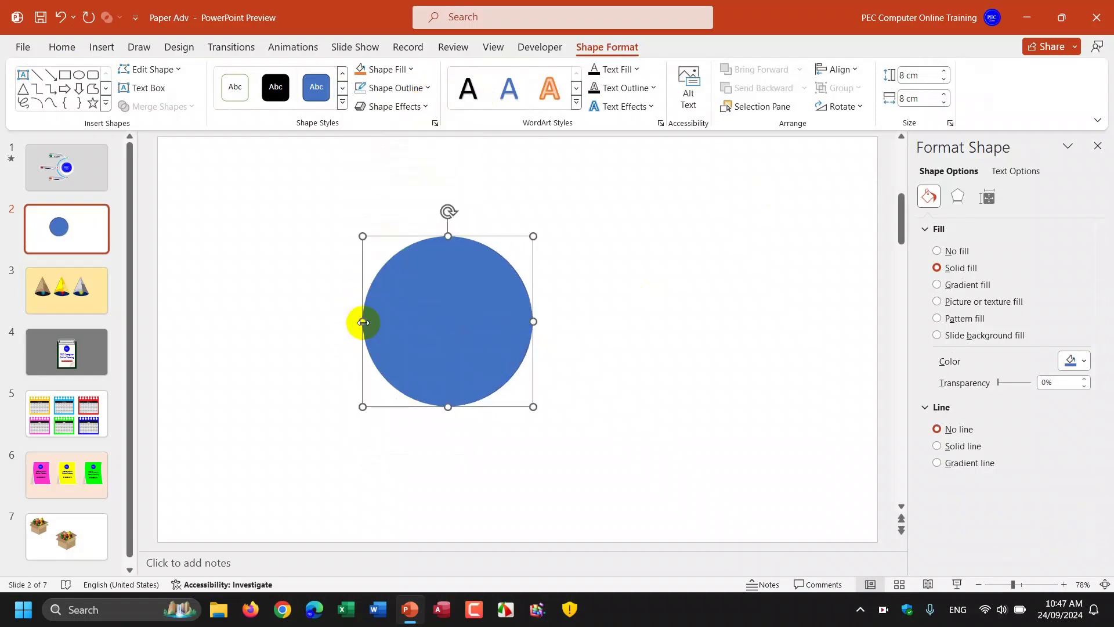
pyautogui.click(709, 309)
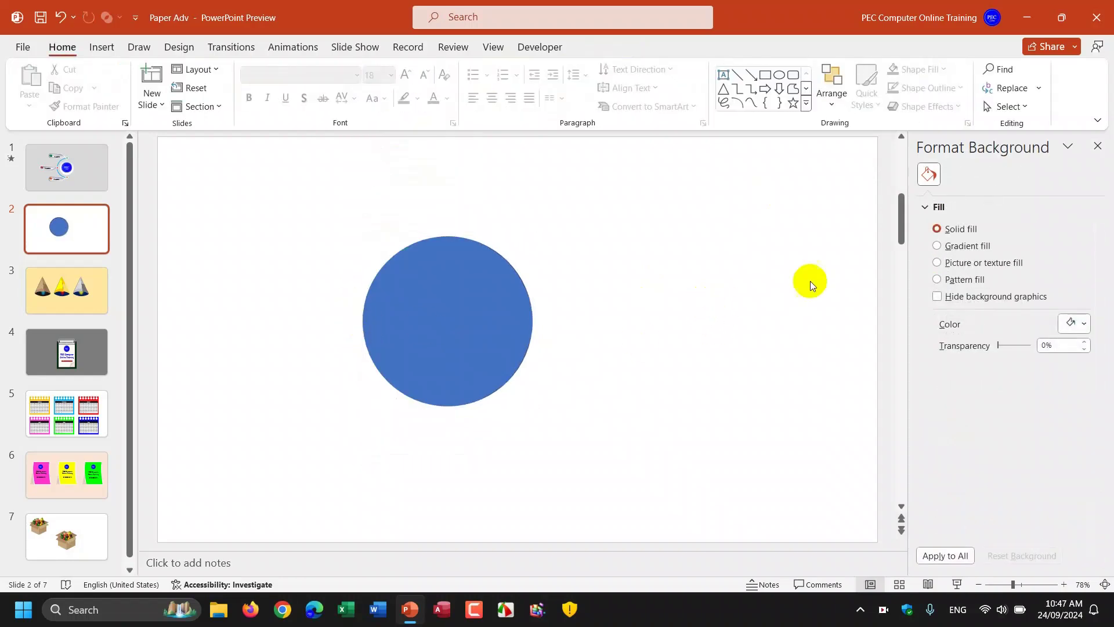
# - Set the slide background fill to a light grey
pyautogui.click(1083, 323)
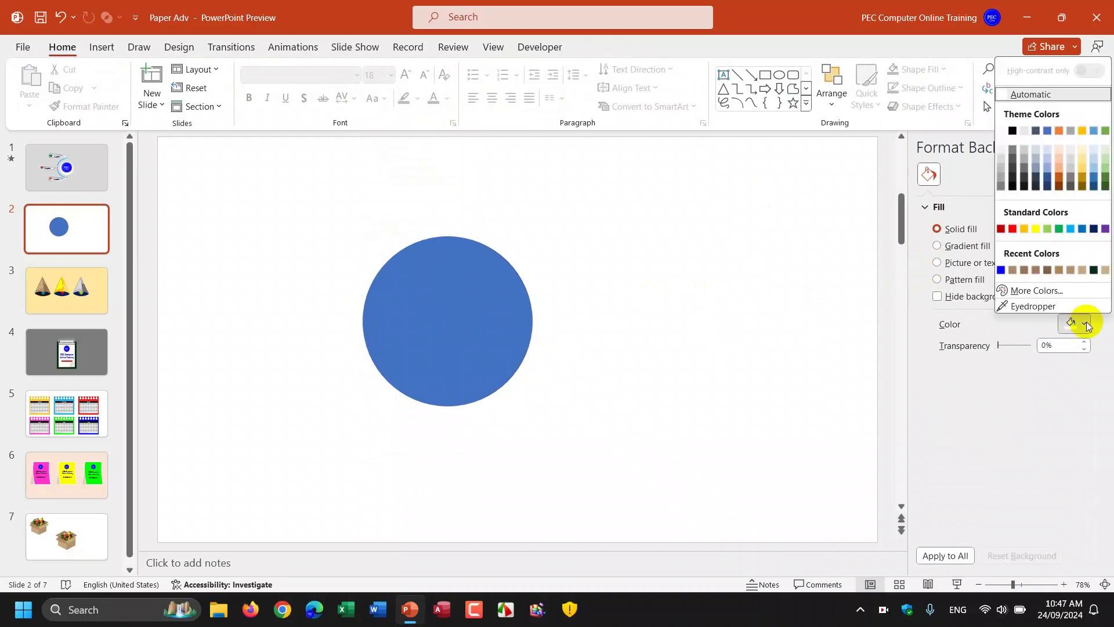
pyautogui.click(1001, 187)
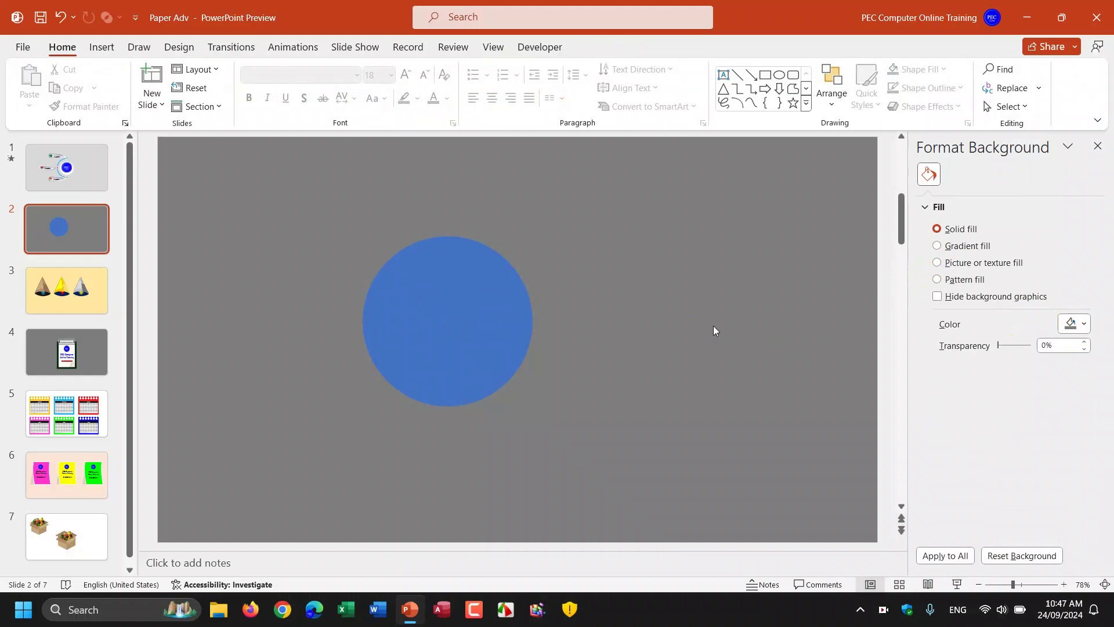
pyautogui.click(1083, 323)
pyautogui.click(1002, 170)
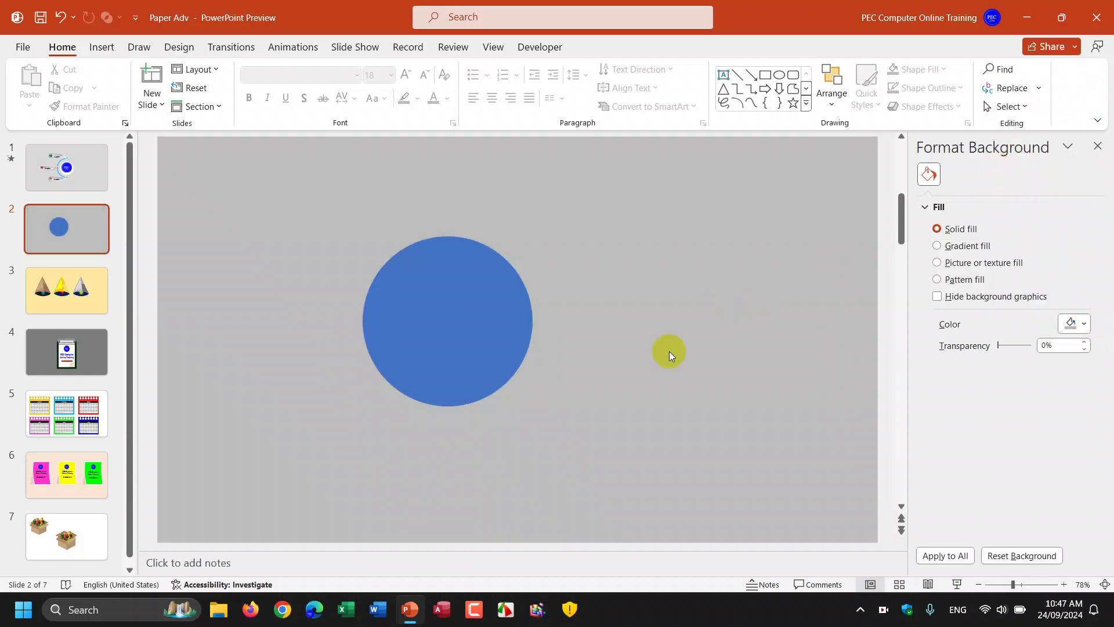
# - Compare against the finished design on slide 1, then return to the circle slide
pyautogui.click(476, 361)
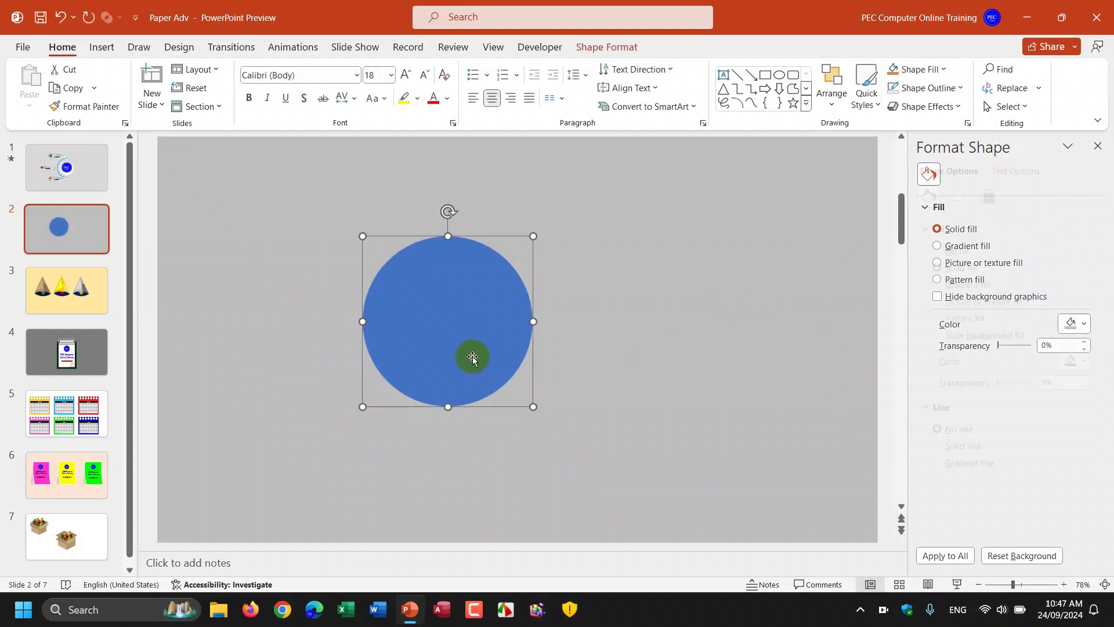
pyautogui.click(600, 47)
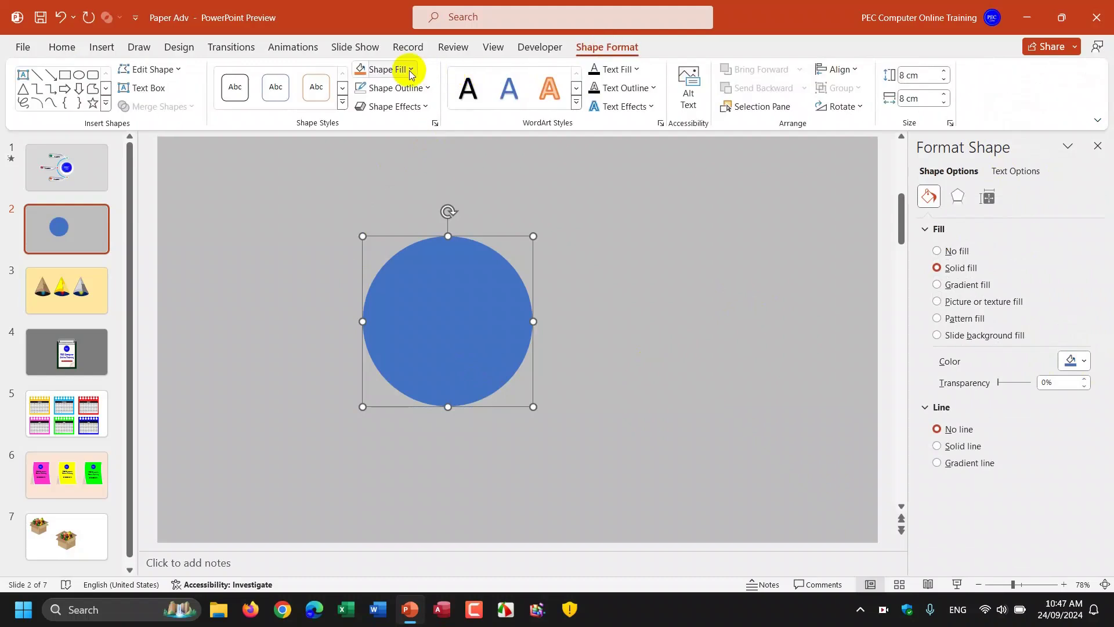
pyautogui.click(411, 72)
pyautogui.click(83, 181)
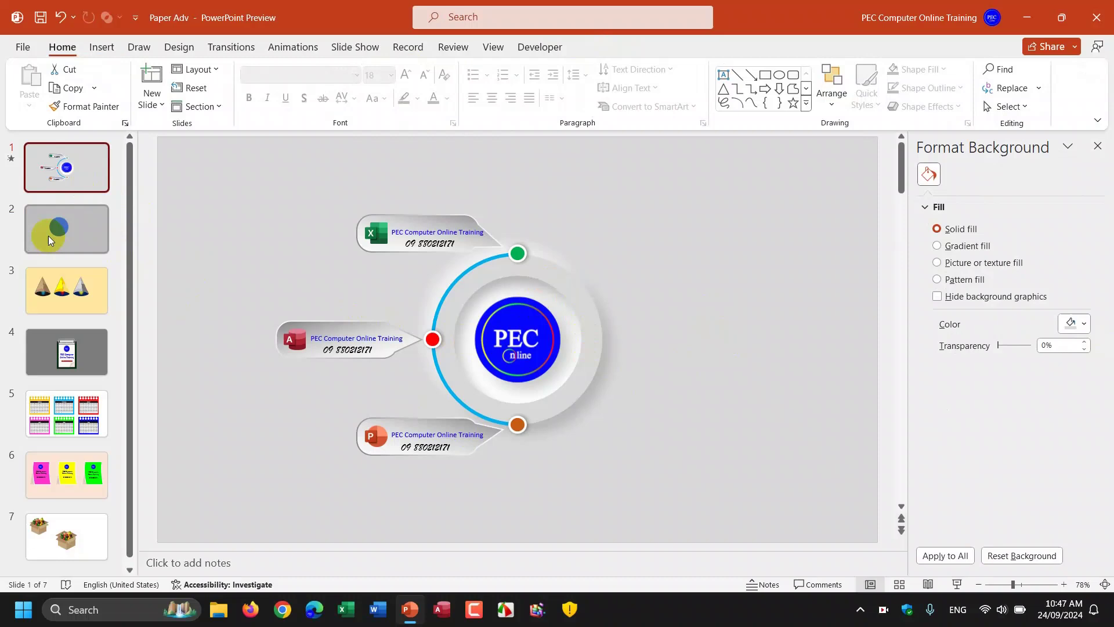
pyautogui.click(78, 236)
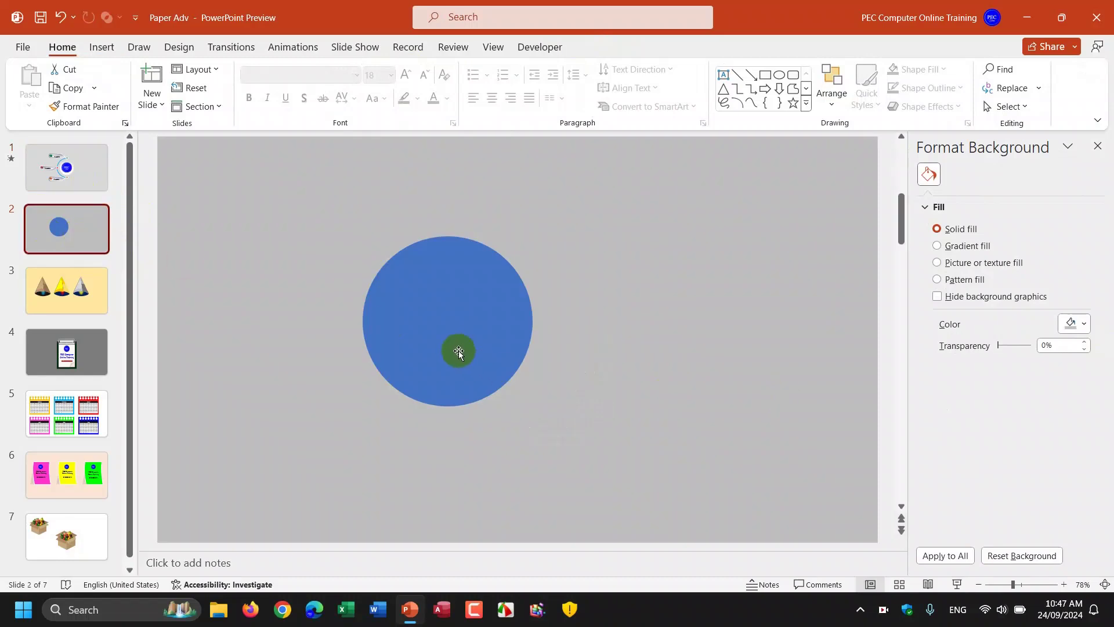
# - Fill the circle with light grey and match the background to that grey
pyautogui.click(459, 351)
pyautogui.click(1083, 362)
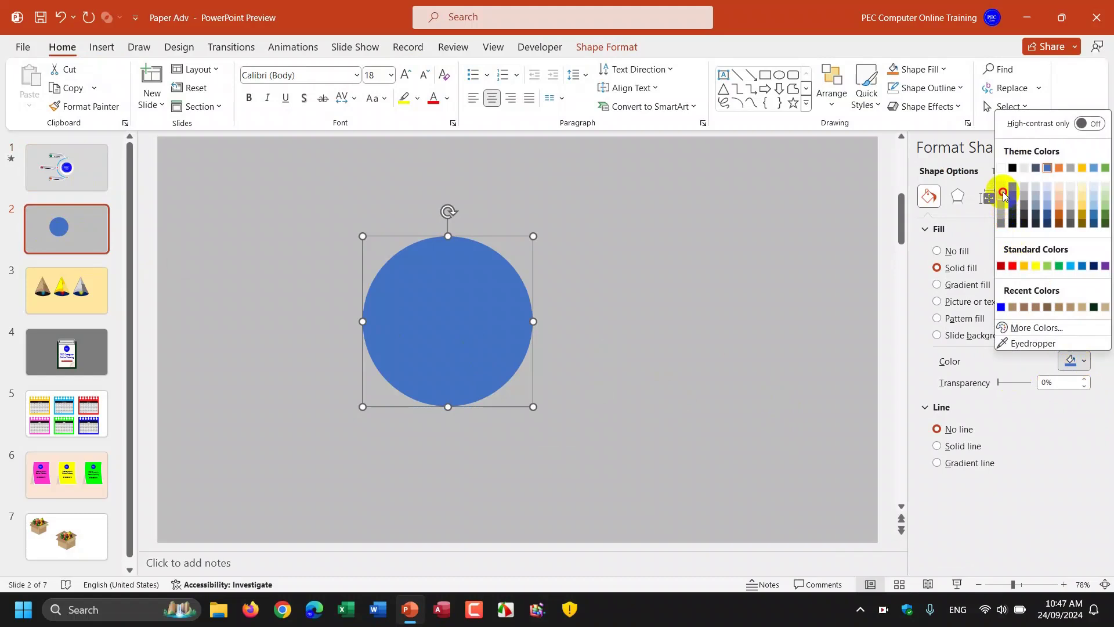
pyautogui.click(1003, 192)
pyautogui.click(724, 389)
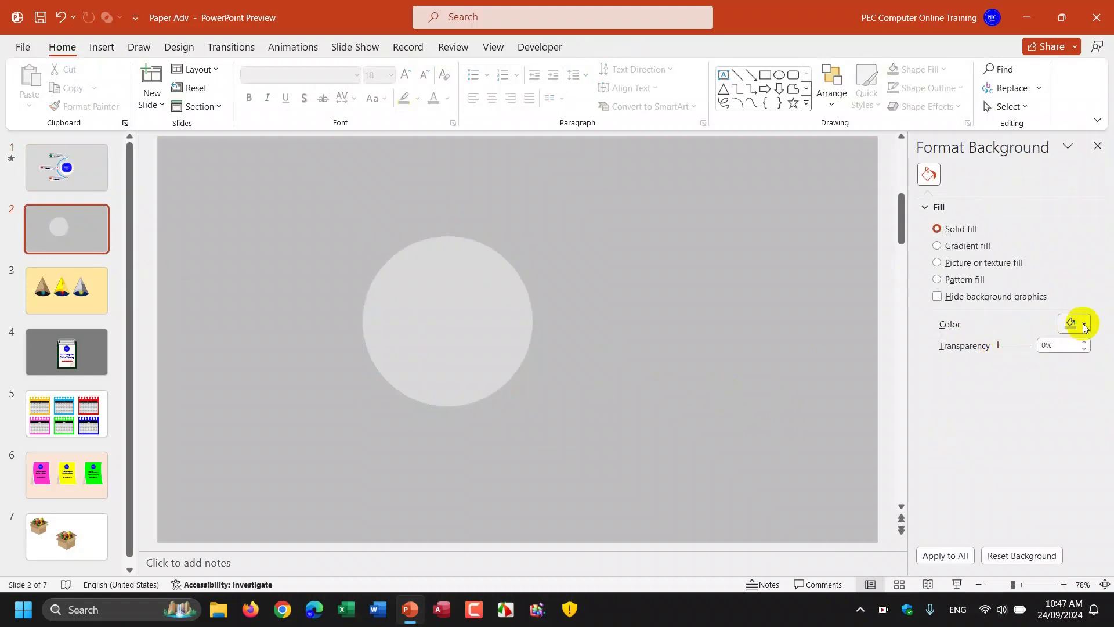
pyautogui.click(1084, 324)
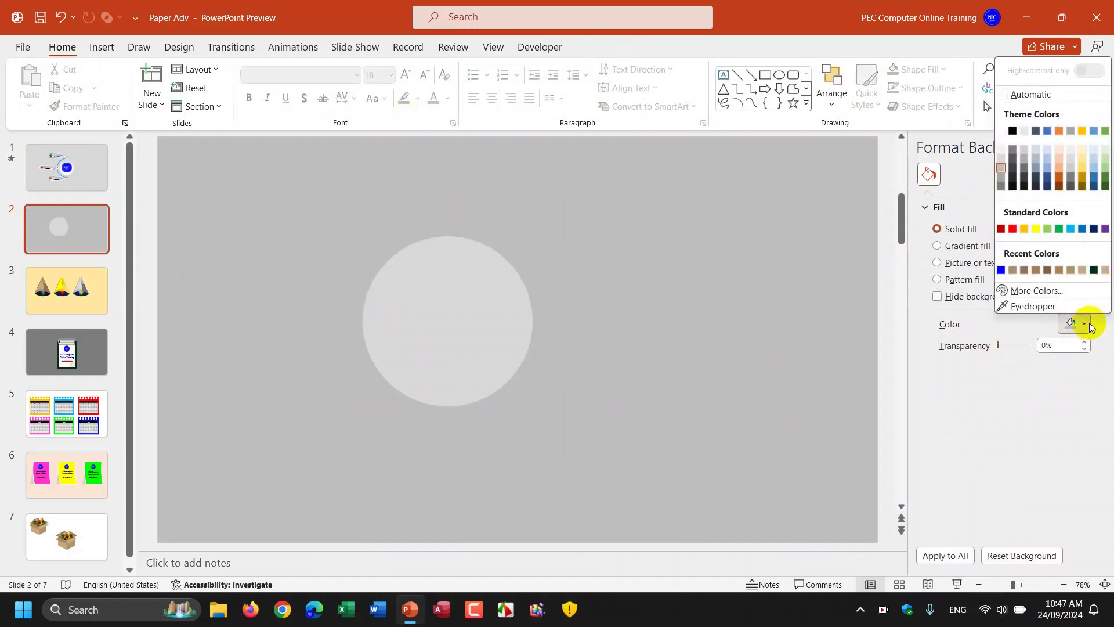
pyautogui.click(1004, 158)
pyautogui.click(457, 325)
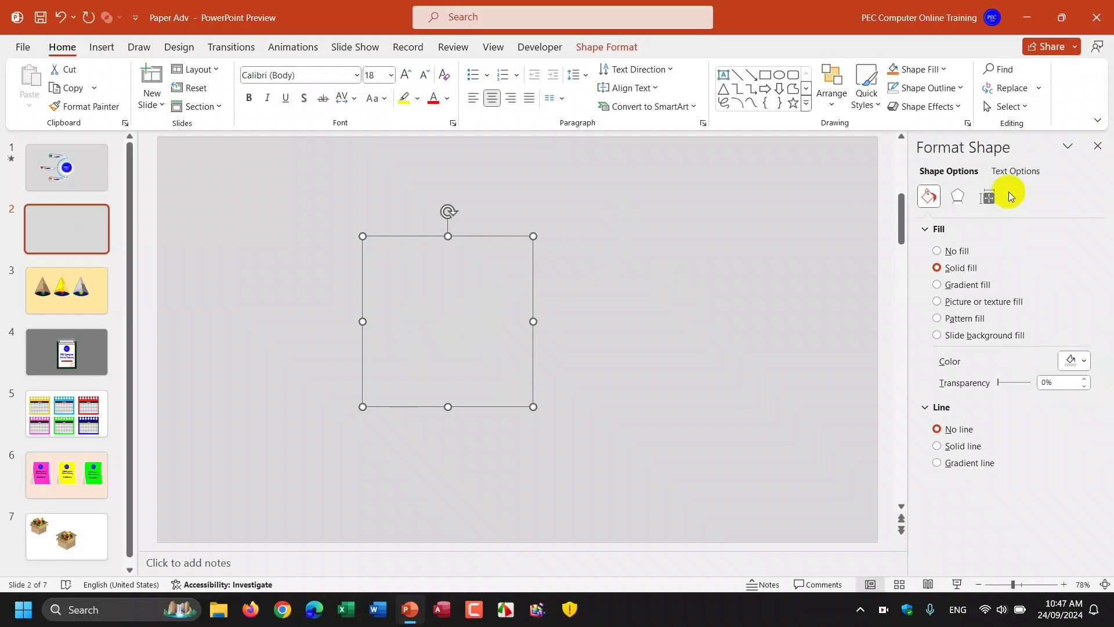
# - Apply an outer shadow preset to the grey circle with 20 pt blur and 16 pt distance
pyautogui.click(957, 197)
pyautogui.click(937, 230)
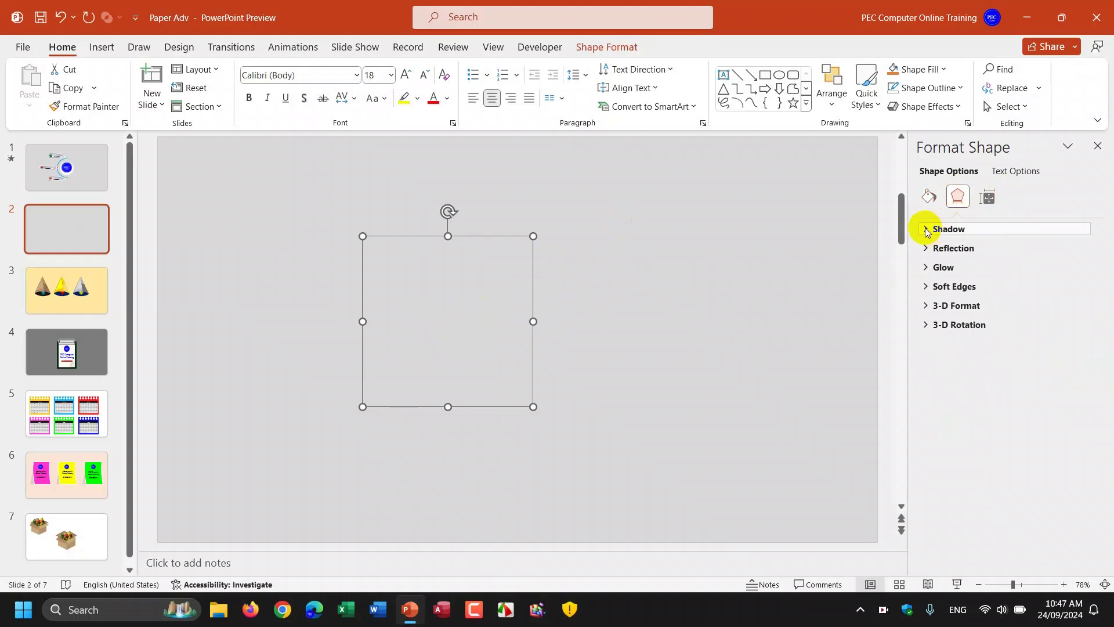
pyautogui.click(927, 230)
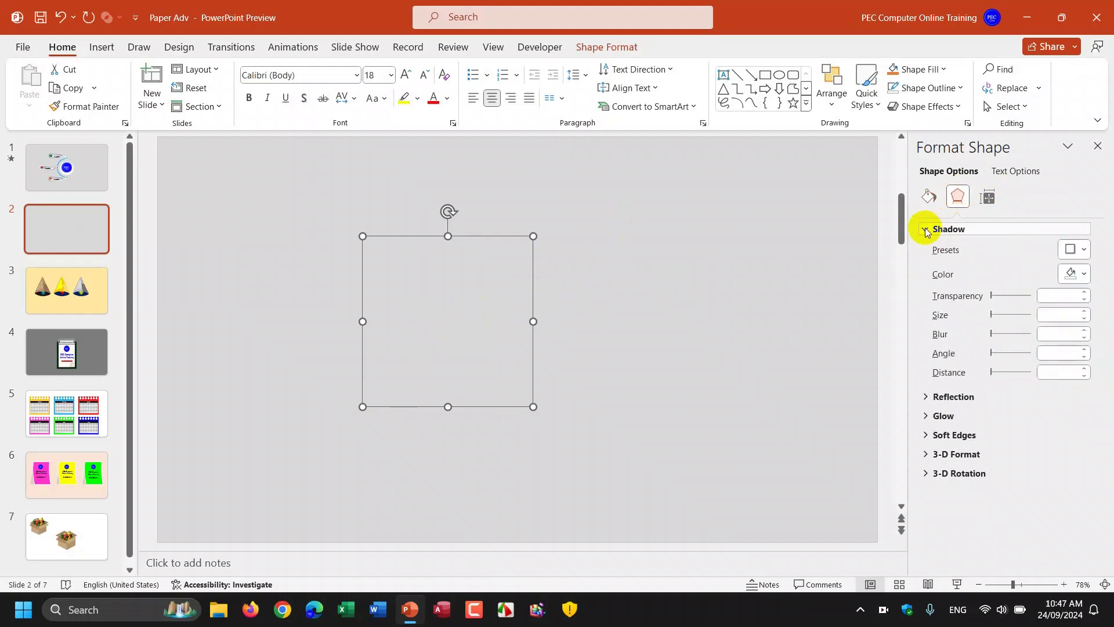
pyautogui.click(1086, 251)
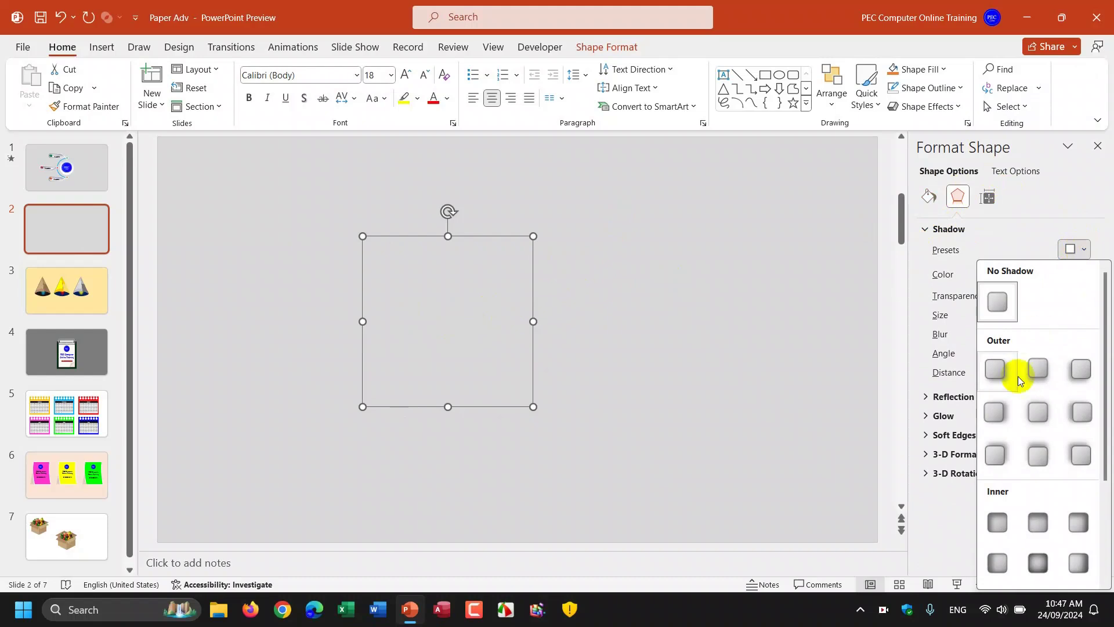
pyautogui.click(996, 375)
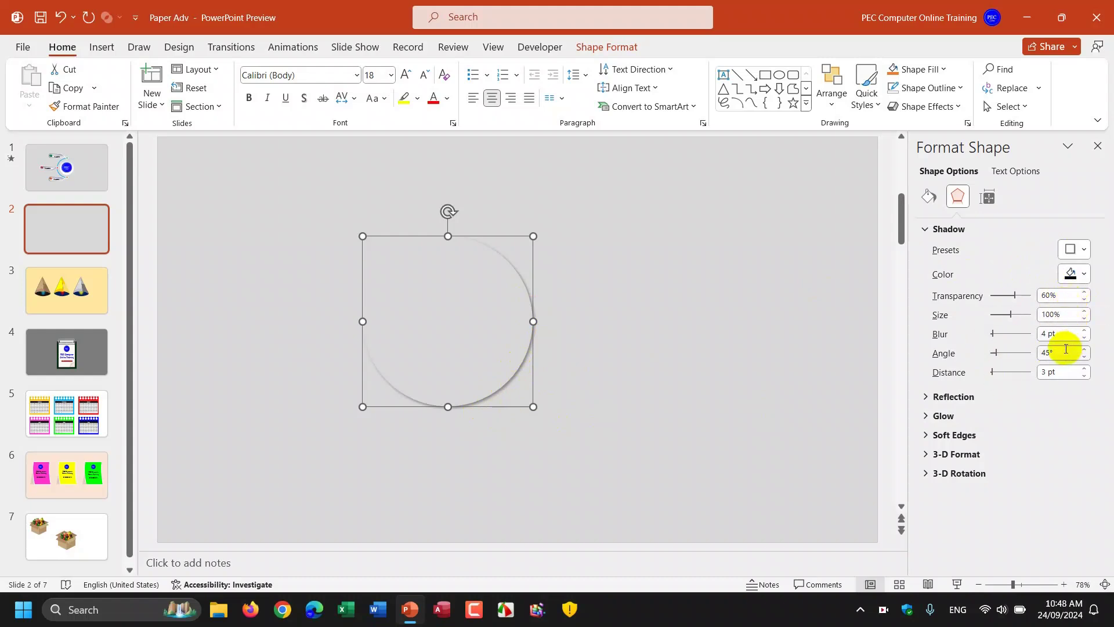
pyautogui.moveTo(1062, 334); pyautogui.dragTo(1012, 334)
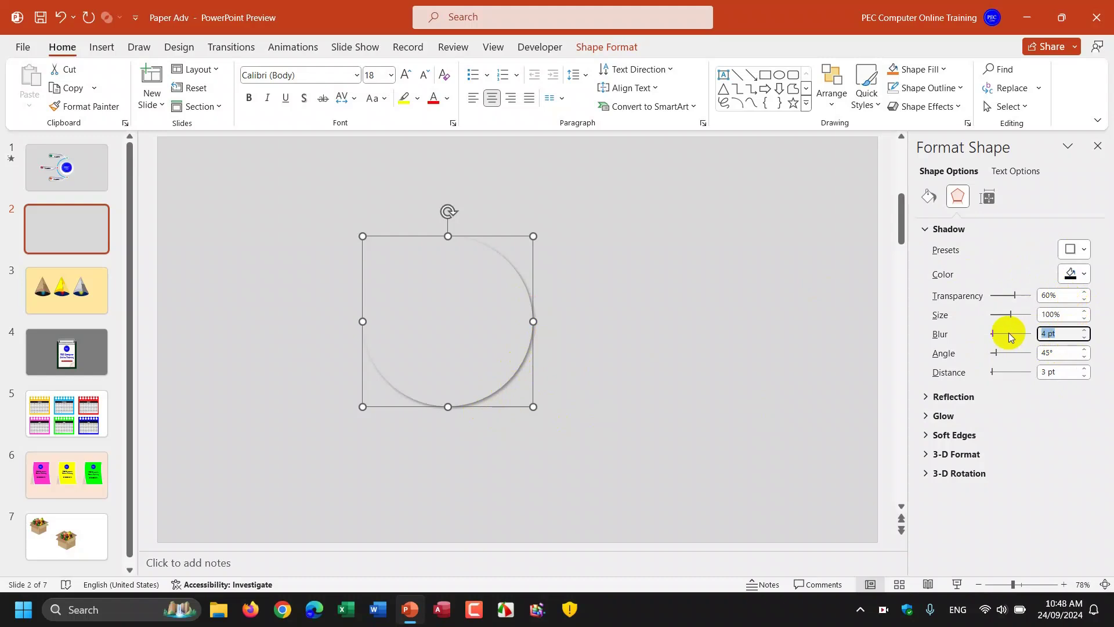
pyautogui.write('20')
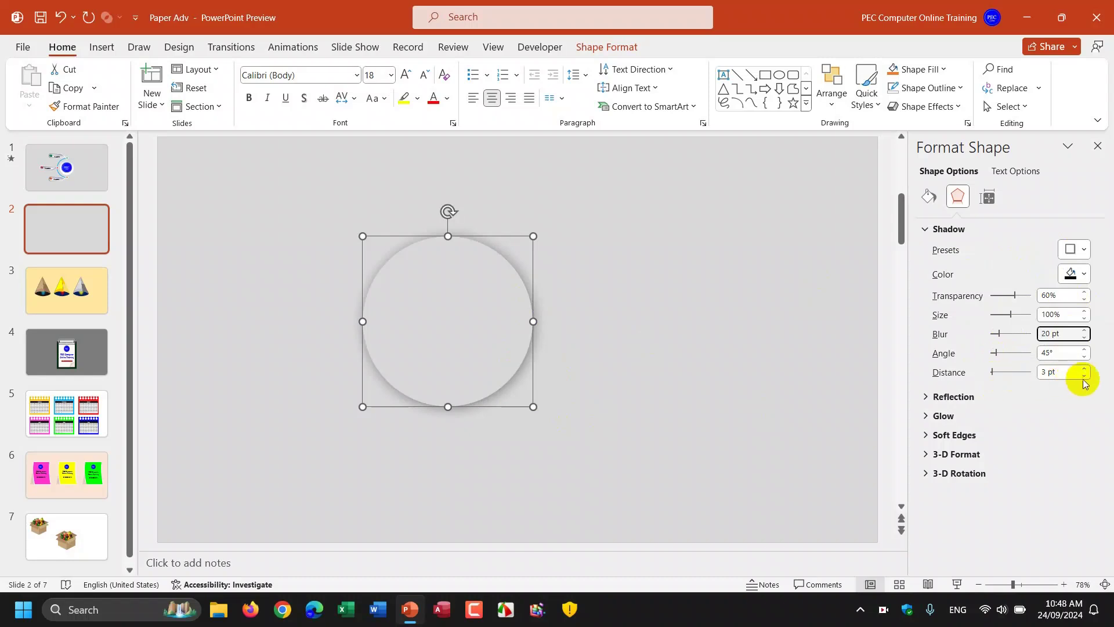
pyautogui.moveTo(1066, 373); pyautogui.dragTo(1041, 373)
pyautogui.write('16')
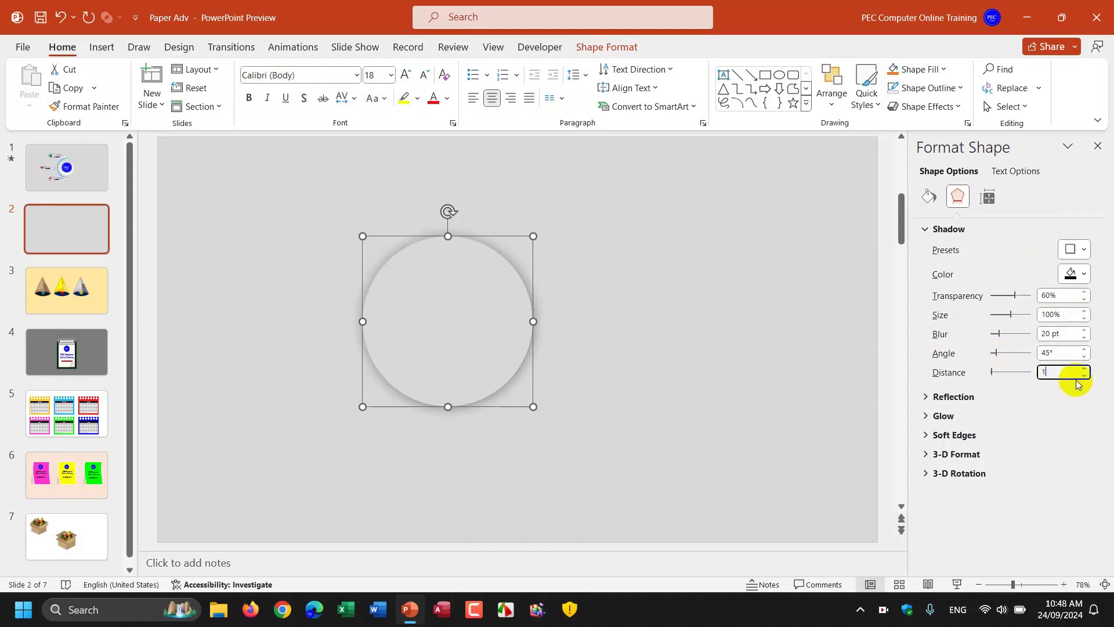
pyautogui.write('6 pt')
pyautogui.press('Return')
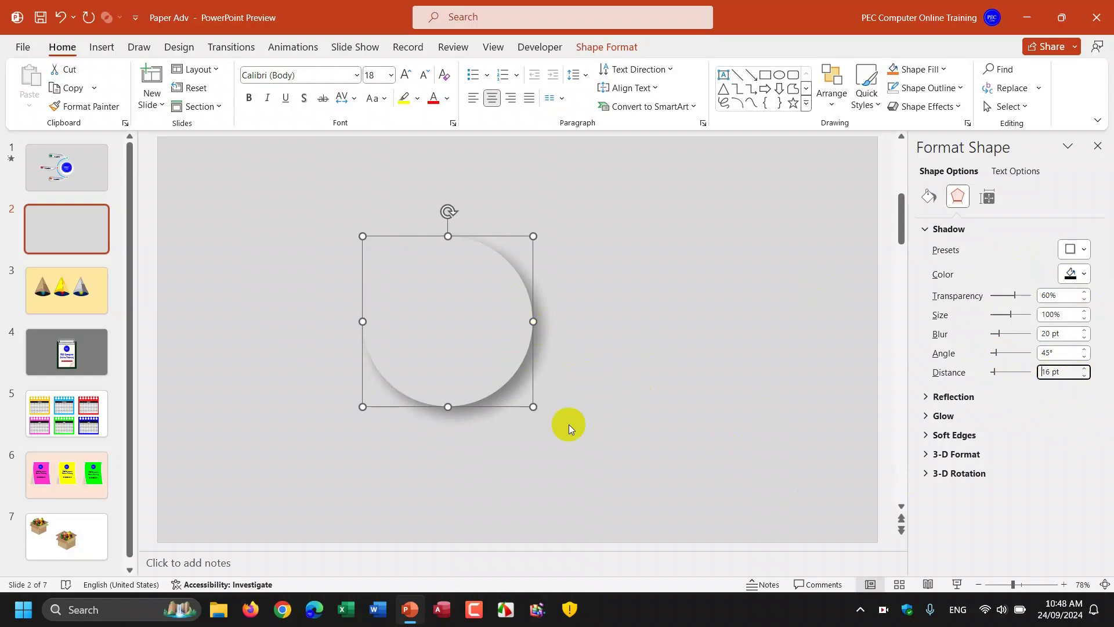
pyautogui.click(719, 348)
# - Duplicate the circle to the right; give its shadow 30% transparency, white colour, 225° angle
pyautogui.moveTo(496, 349); pyautogui.dragTo(426, 351)
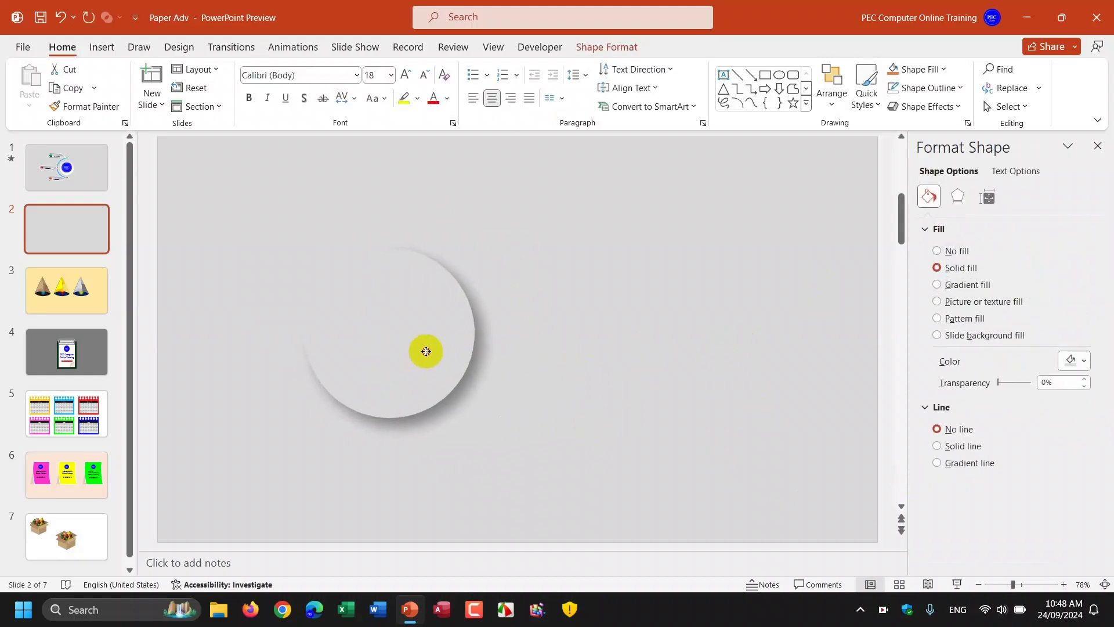
pyautogui.moveTo(426, 351); pyautogui.dragTo(667, 348)
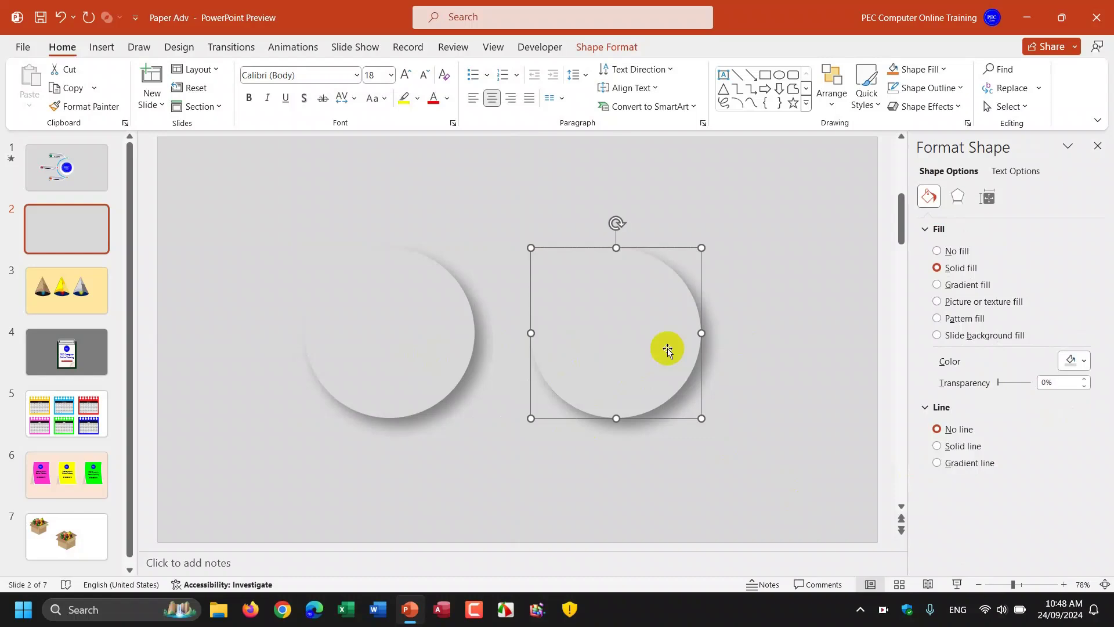
pyautogui.click(959, 198)
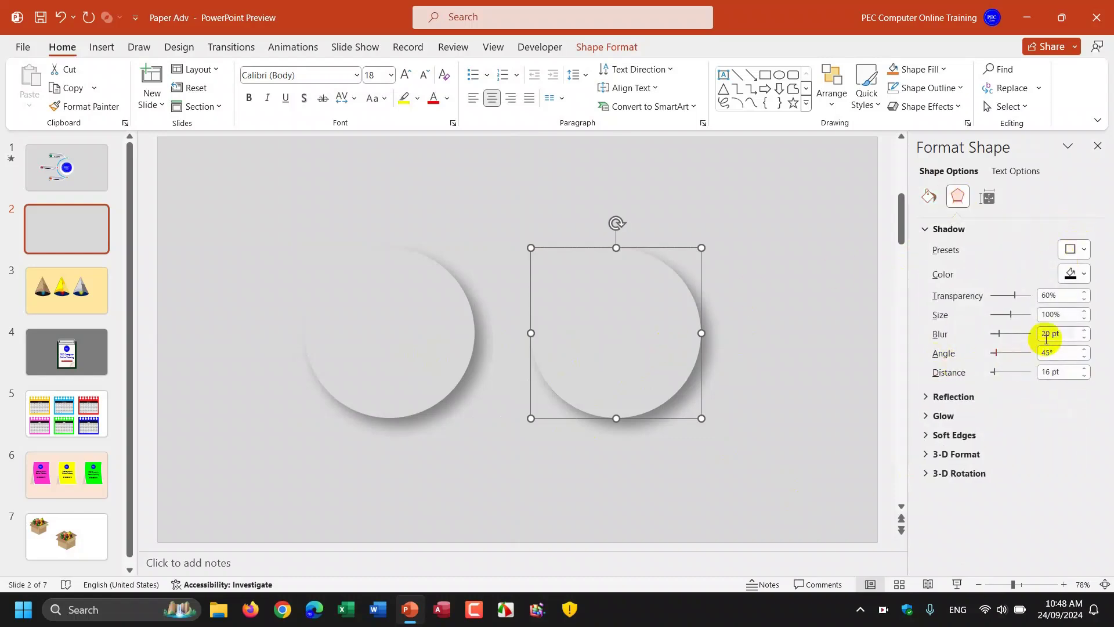
pyautogui.moveTo(1059, 296)
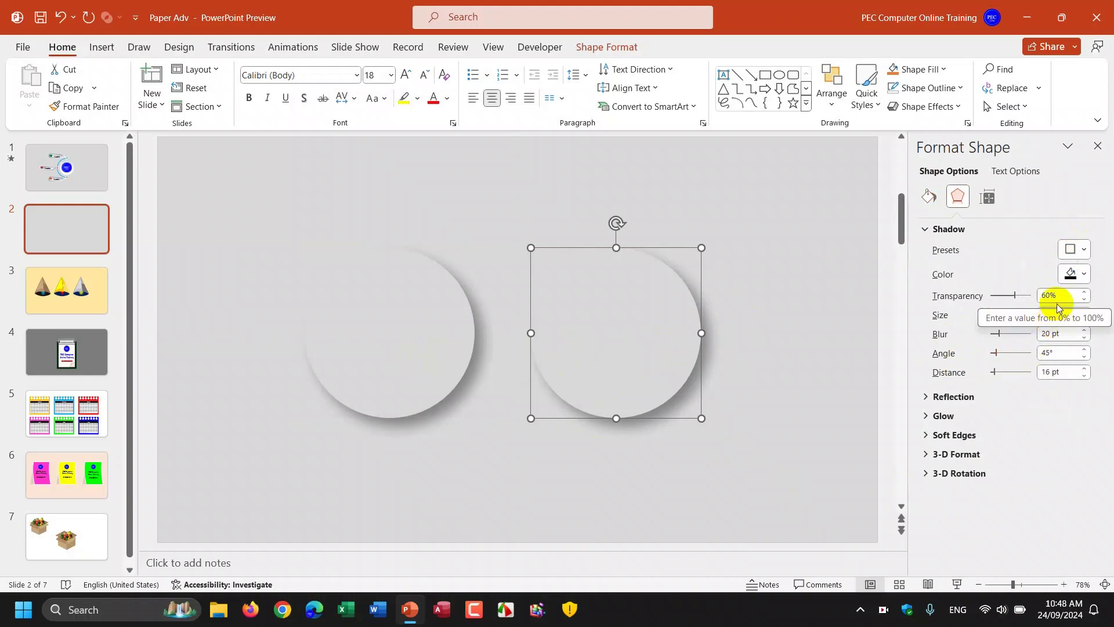
pyautogui.doubleClick(1050, 296)
pyautogui.write('30')
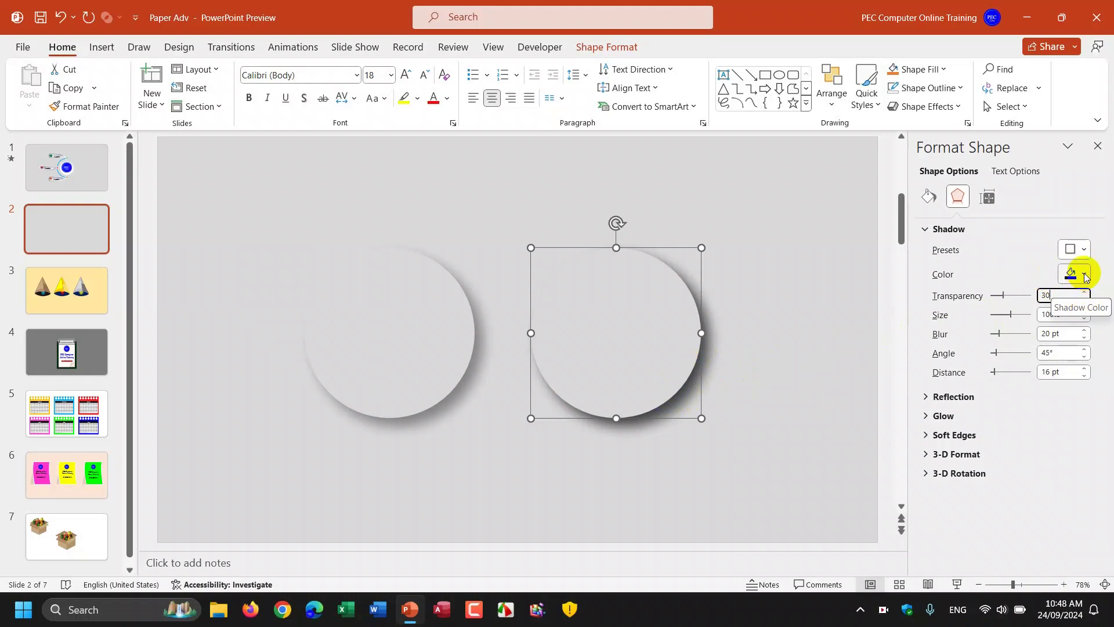
pyautogui.click(1086, 276)
pyautogui.click(999, 344)
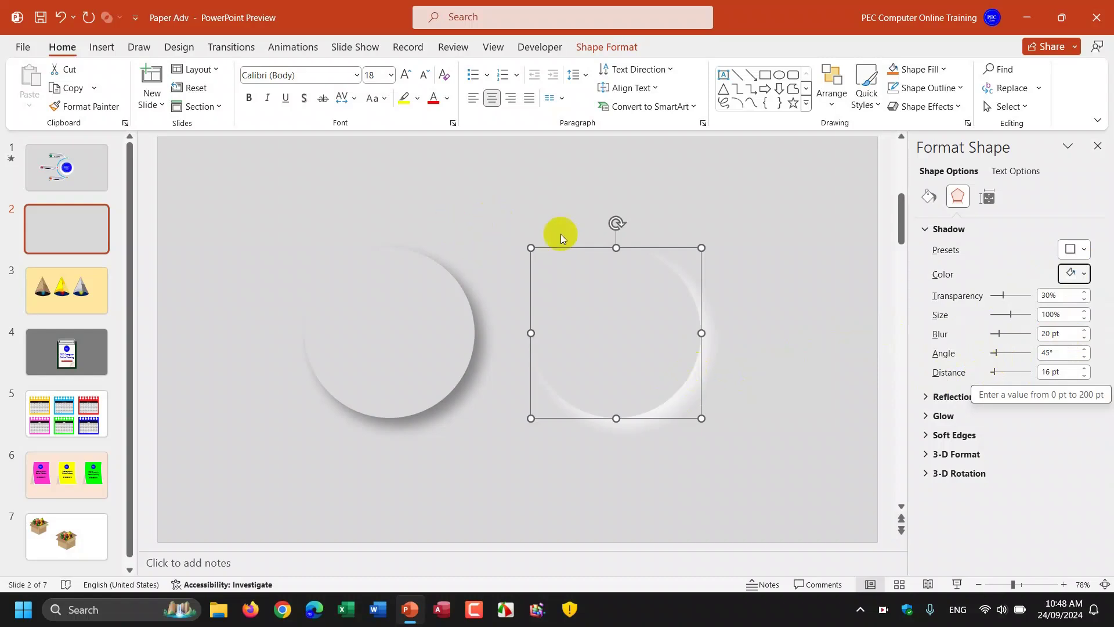
pyautogui.doubleClick(1058, 353)
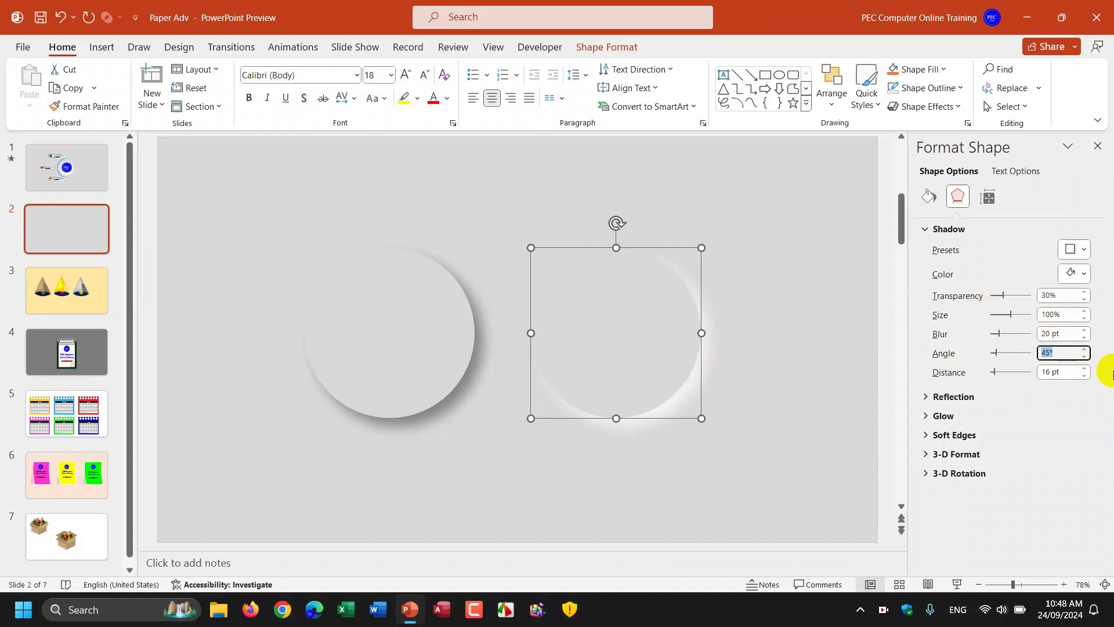
pyautogui.write('225')
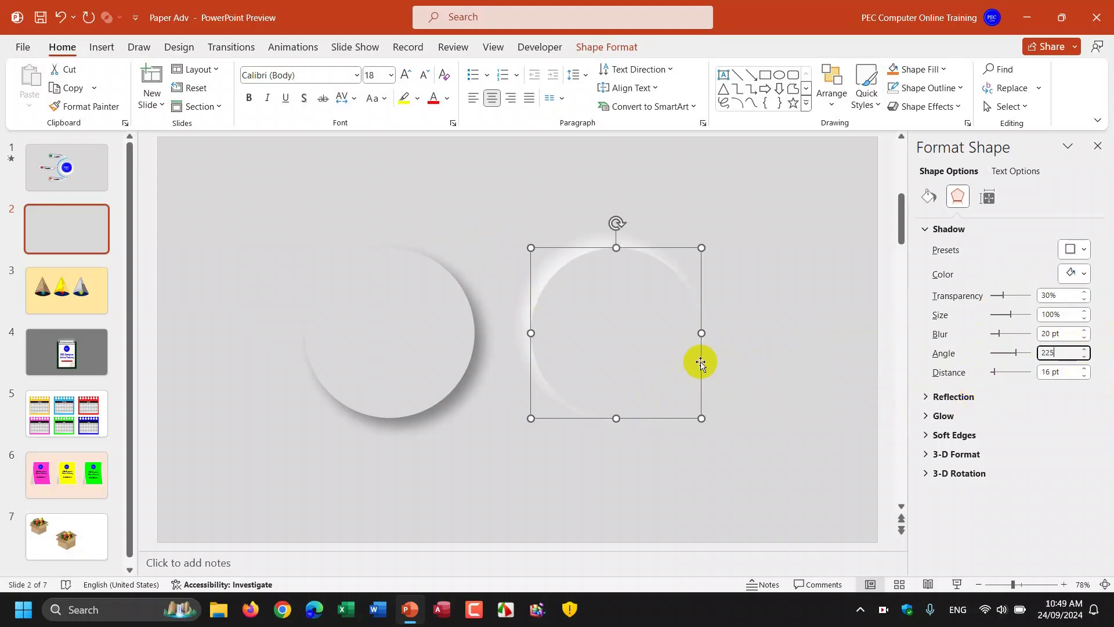
# - Select both circles and apply Align Center and Align Middle so they overlap
pyautogui.keyDown('shift'); pyautogui.click(411, 338); pyautogui.keyUp('shift')
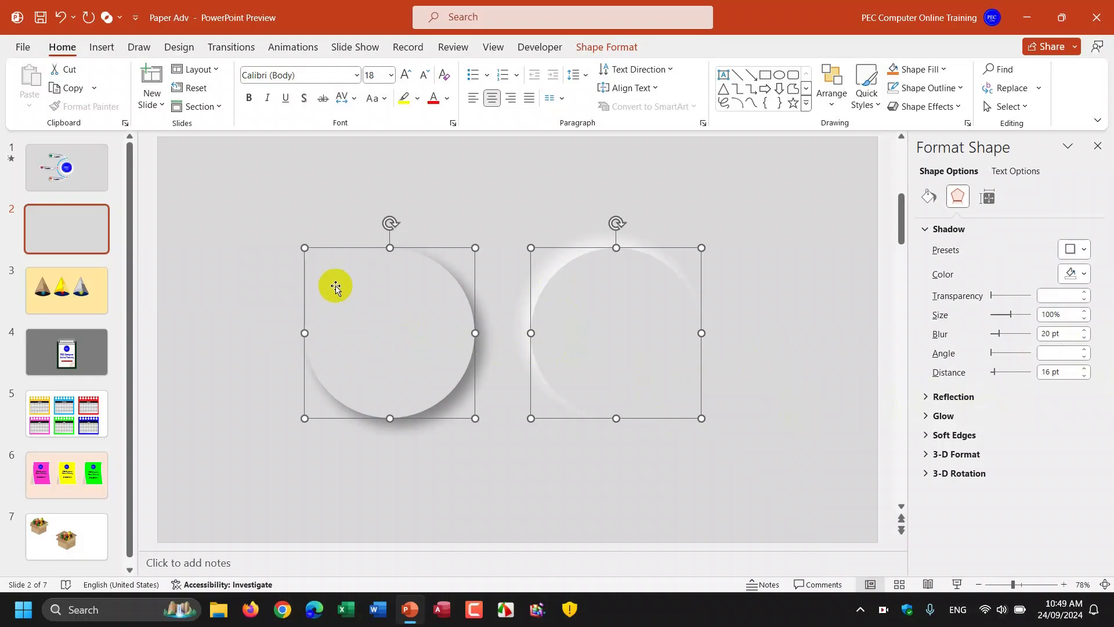
pyautogui.click(607, 47)
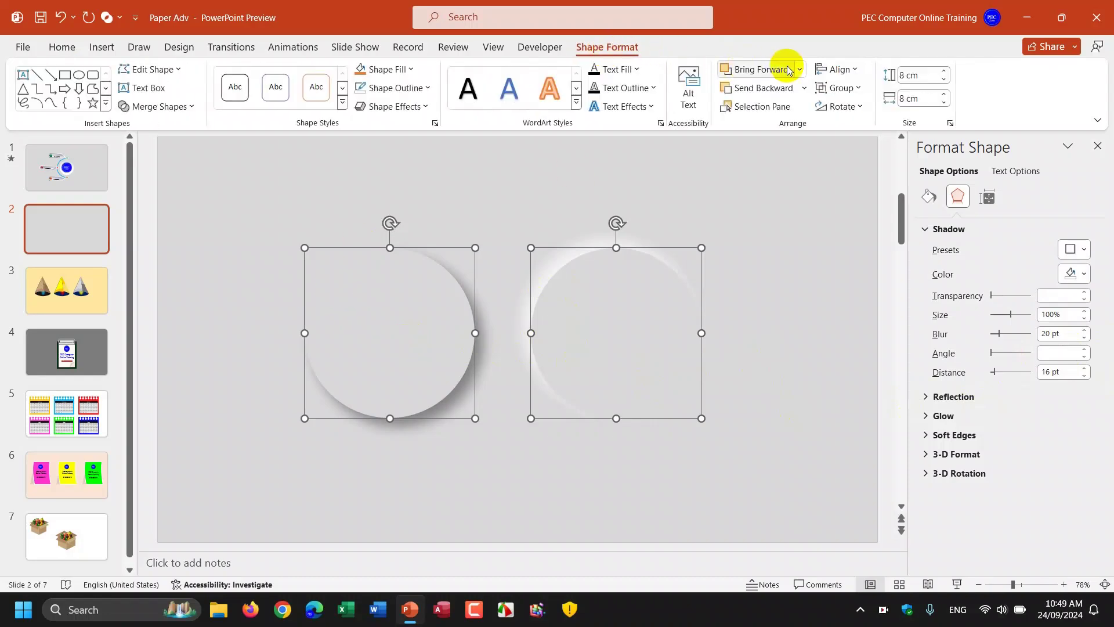
pyautogui.click(856, 70)
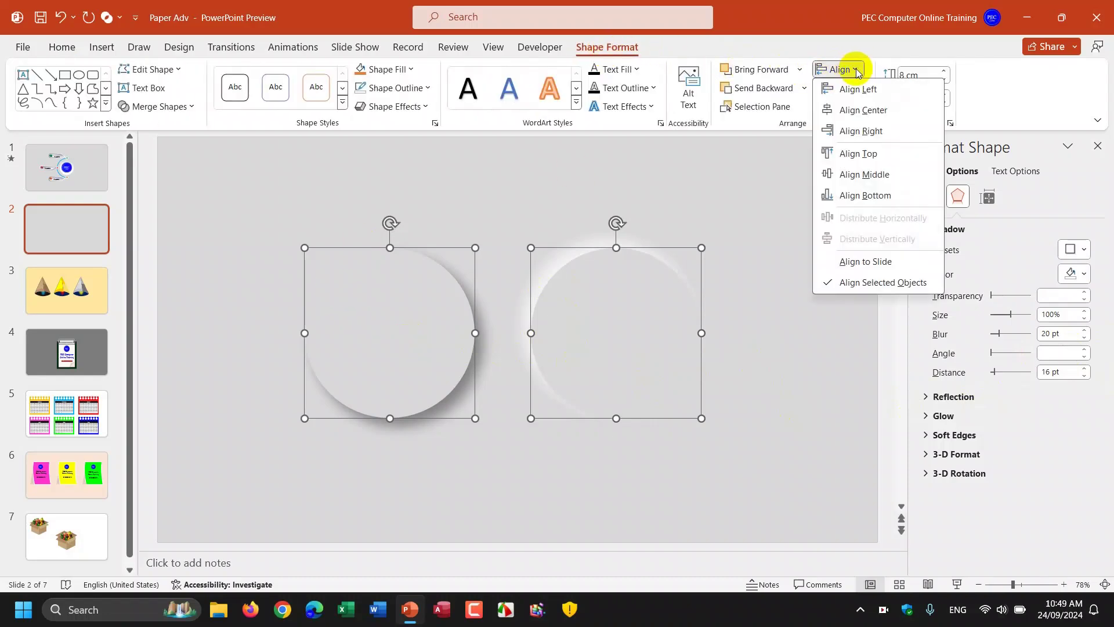
pyautogui.click(863, 110)
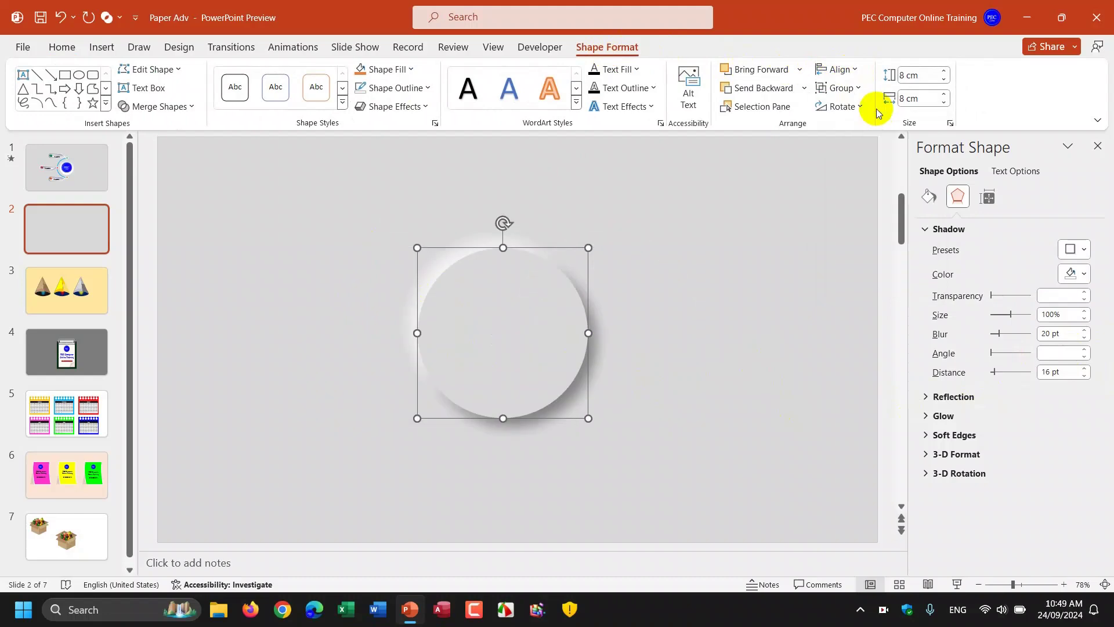
pyautogui.click(855, 70)
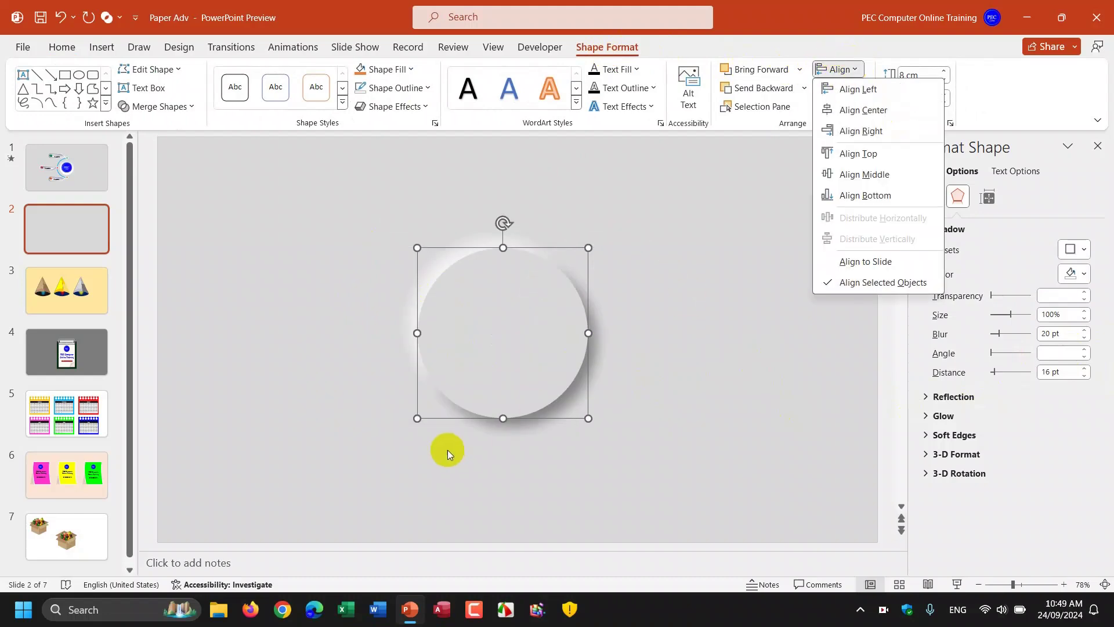
pyautogui.click(889, 175)
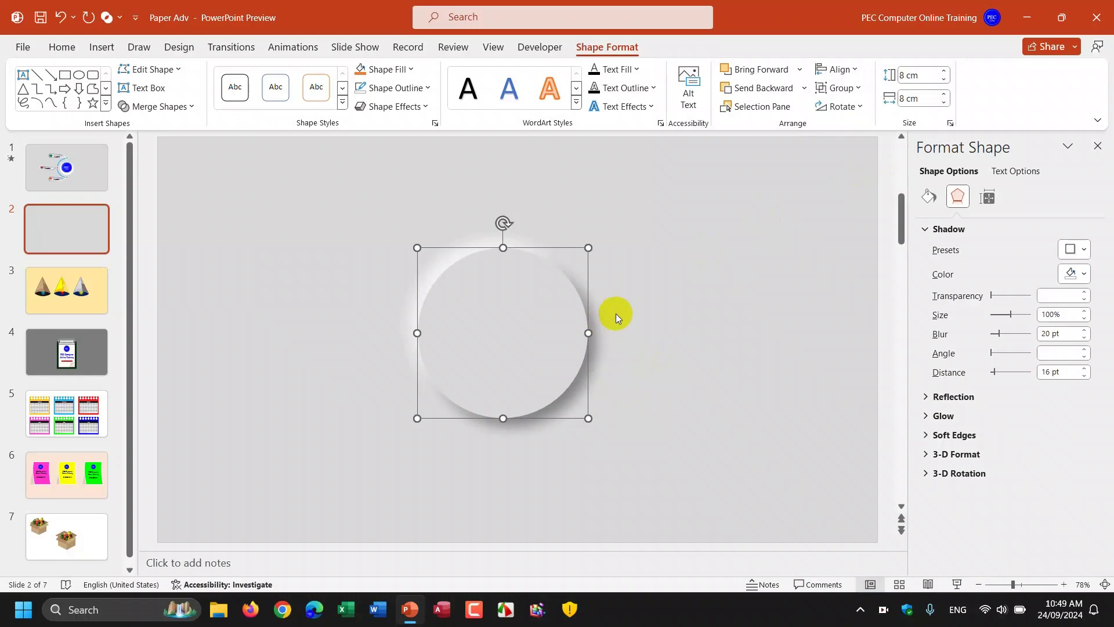
# - Group the overlapping circles and centre the disc horizontally and vertically on the slide
pyautogui.hotkey('ctrl', 'a')
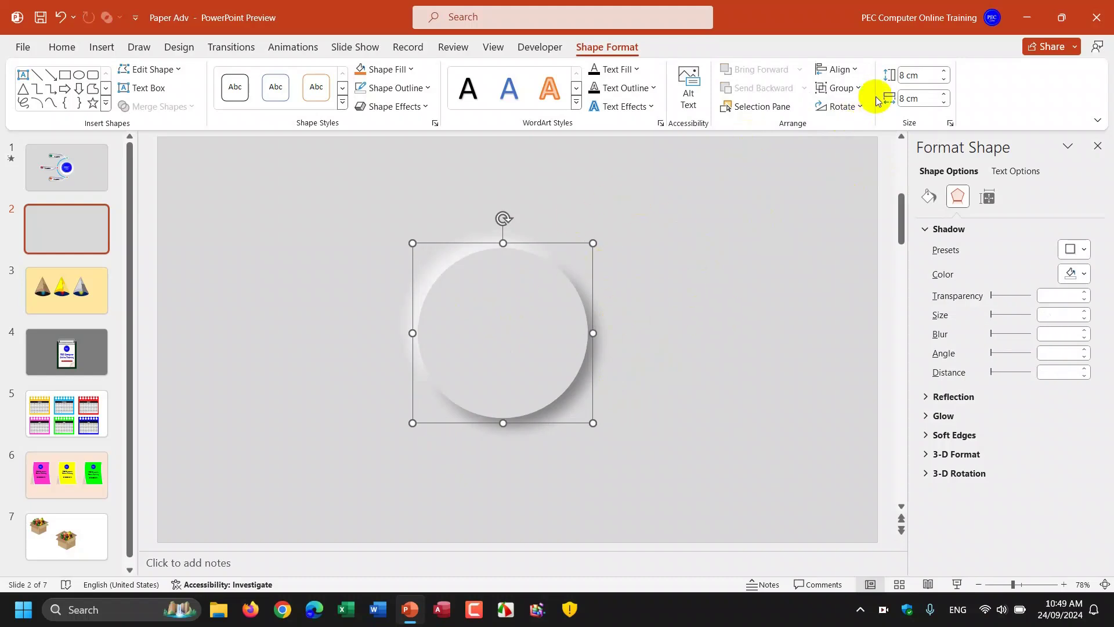
pyautogui.click(854, 70)
pyautogui.click(863, 110)
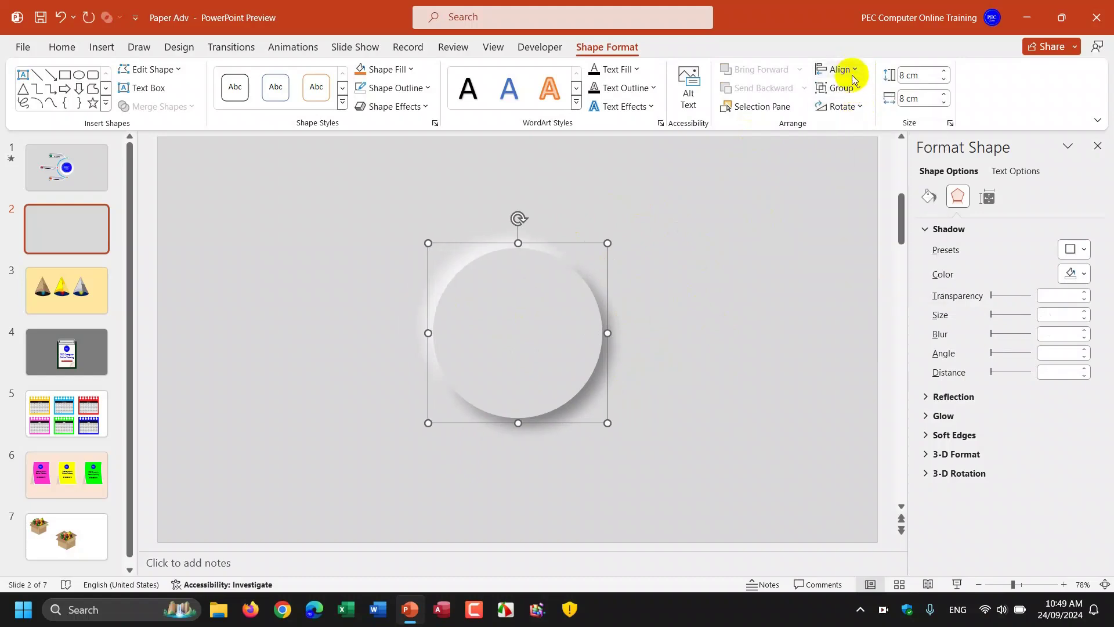
pyautogui.click(845, 69)
pyautogui.click(874, 176)
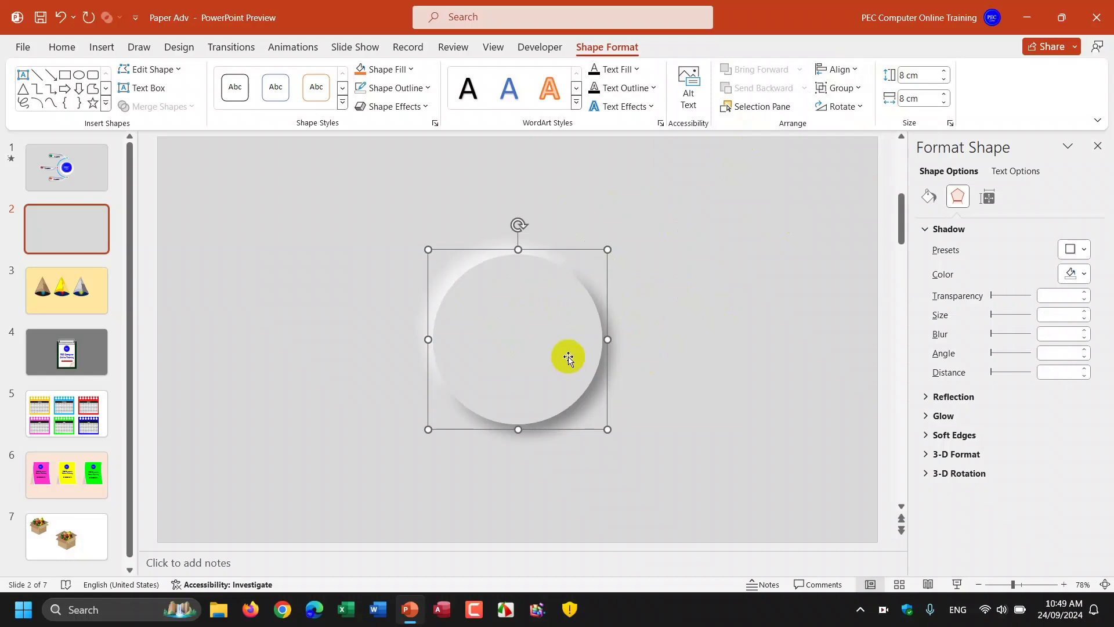
# - Place a copy of the disc to the right and ungroup it
pyautogui.moveTo(551, 350)
pyautogui.keyDown('ctrl'); pyautogui.mouseDown()
pyautogui.moveTo(772, 332)
pyautogui.moveTo(740, 351)
pyautogui.mouseUp(); pyautogui.keyUp('ctrl')
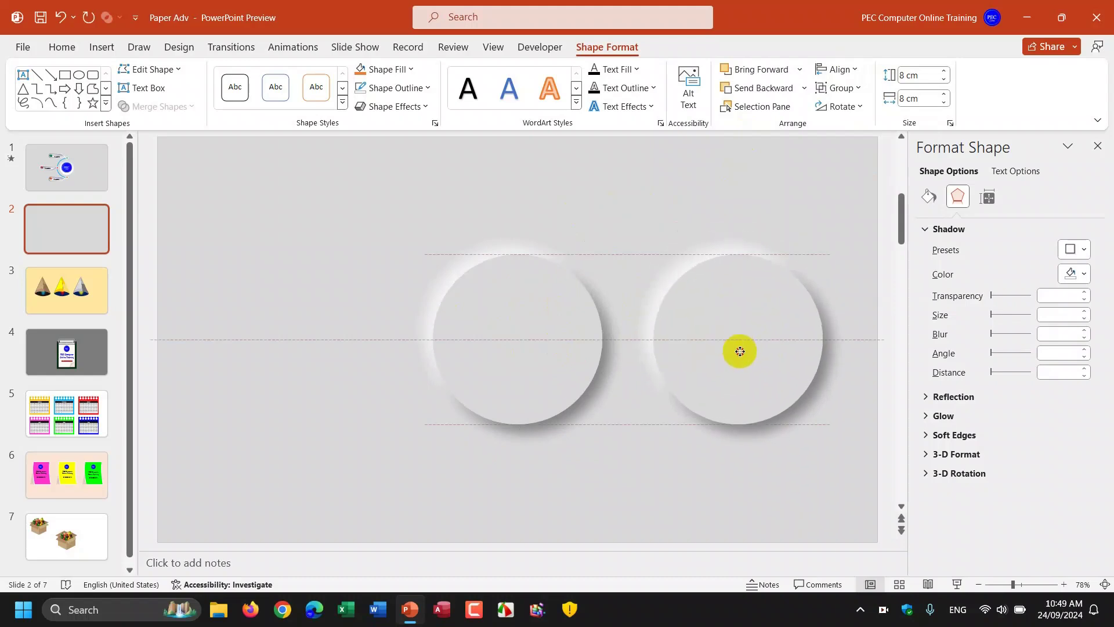
pyautogui.click(853, 109)
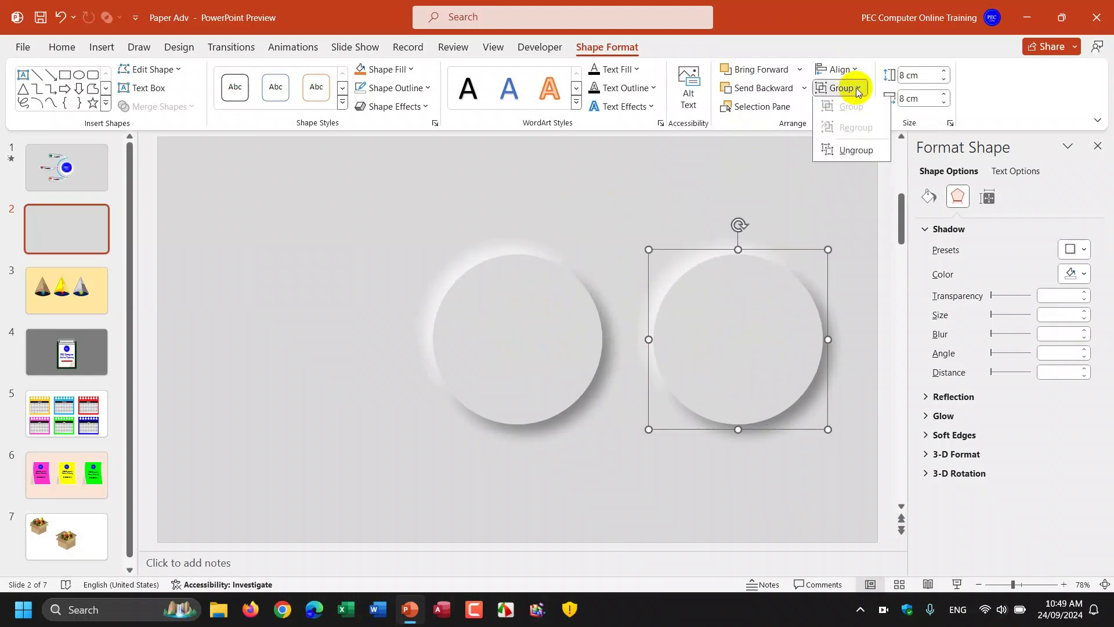
pyautogui.click(860, 150)
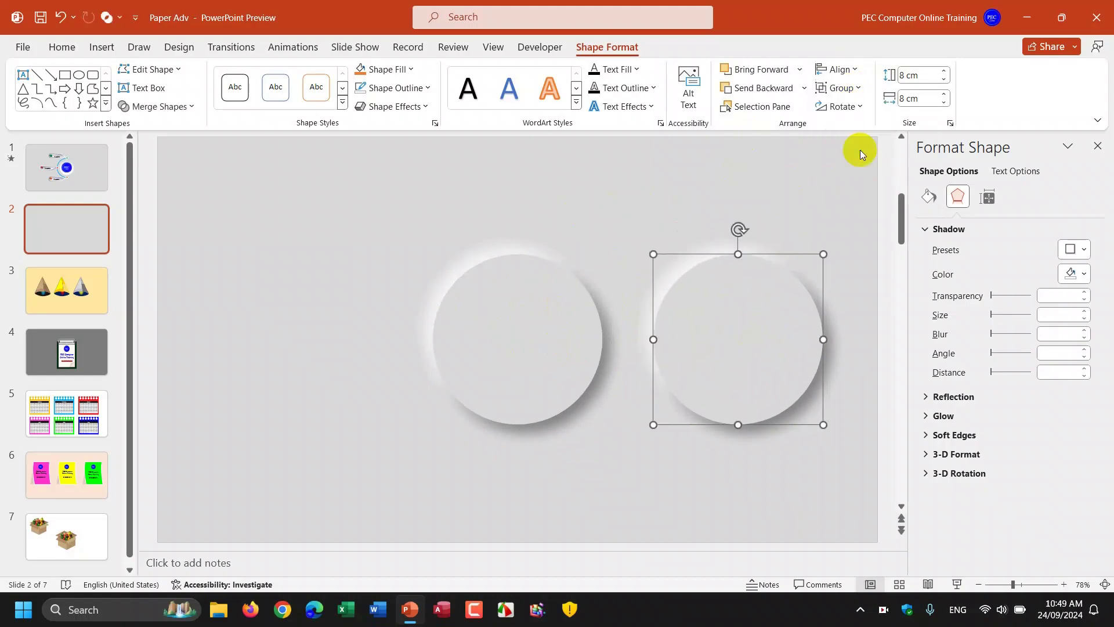
# - Set the right-hand top circle's height and width to 6 cm
pyautogui.click(838, 210)
pyautogui.click(734, 338)
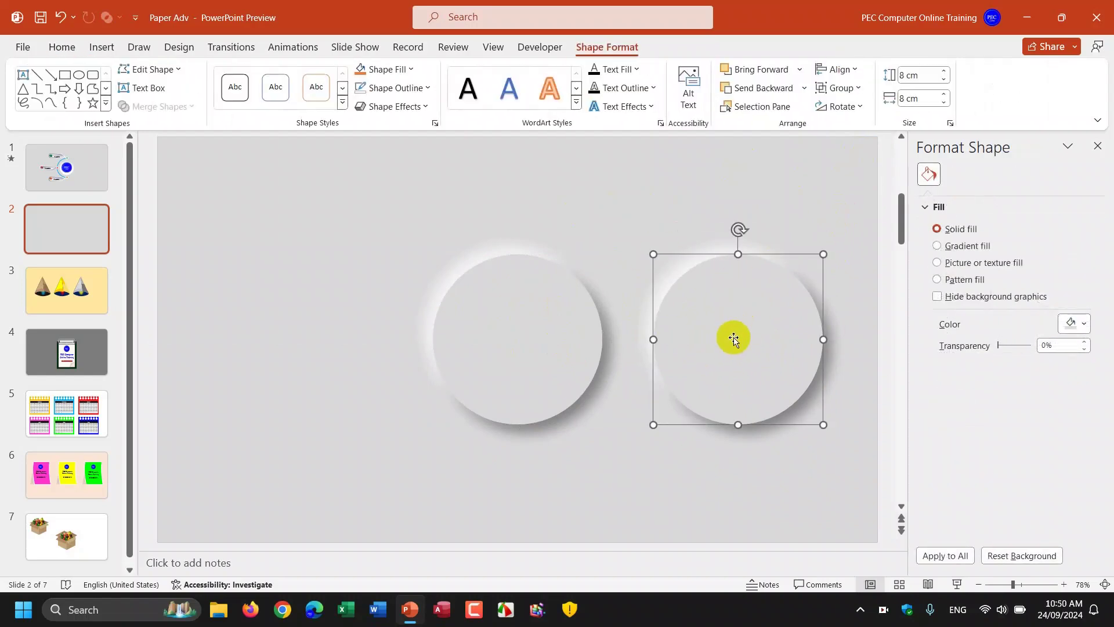
pyautogui.press('Escape')
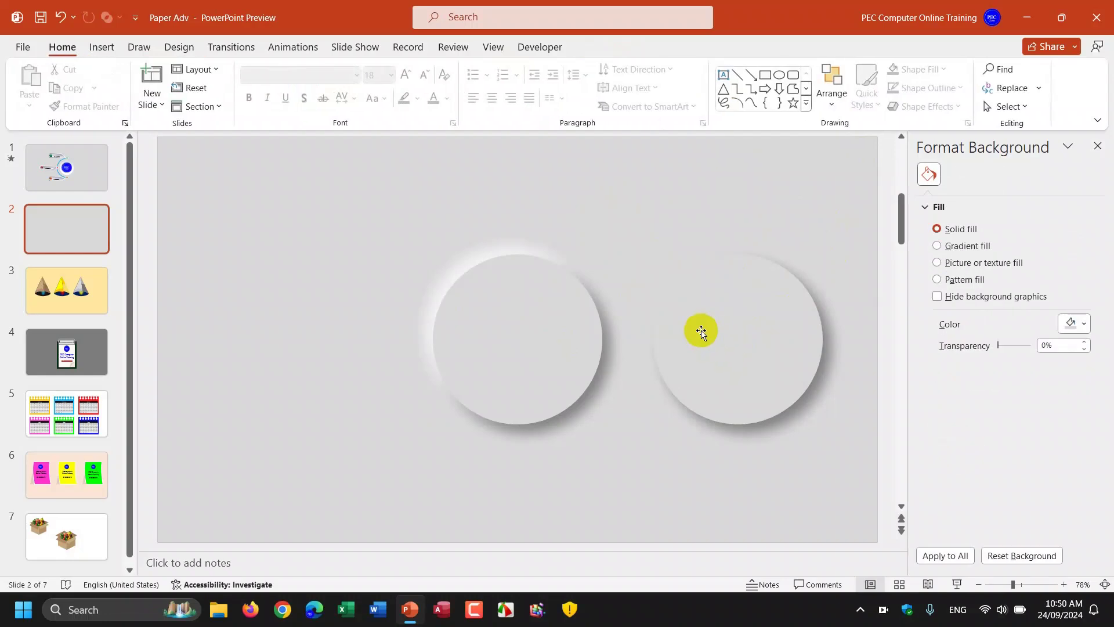
pyautogui.click(742, 315)
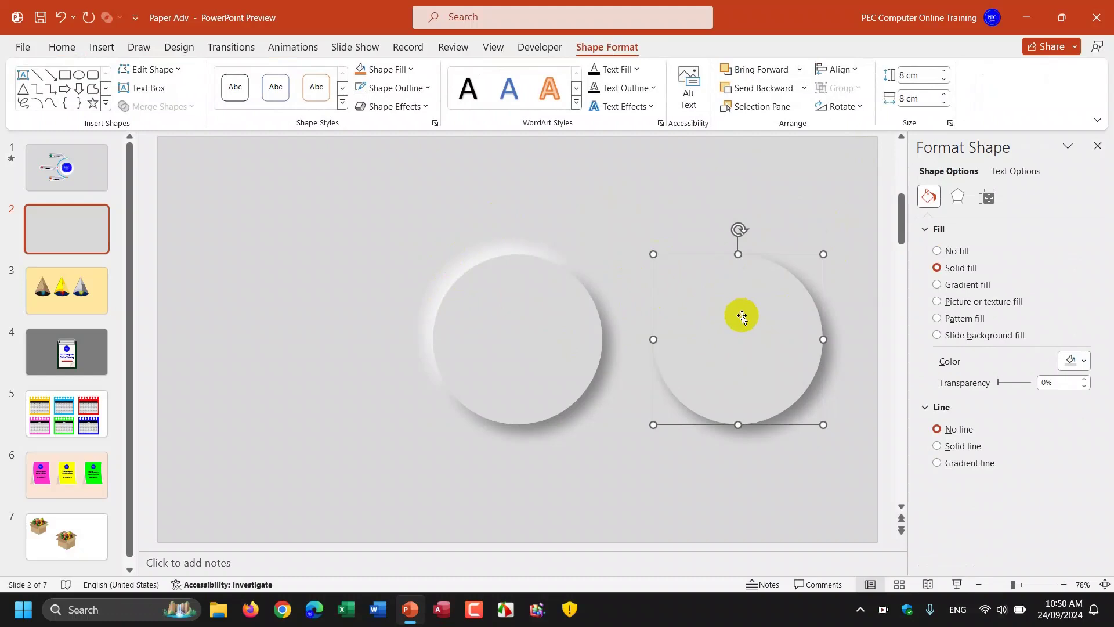
pyautogui.click(918, 75)
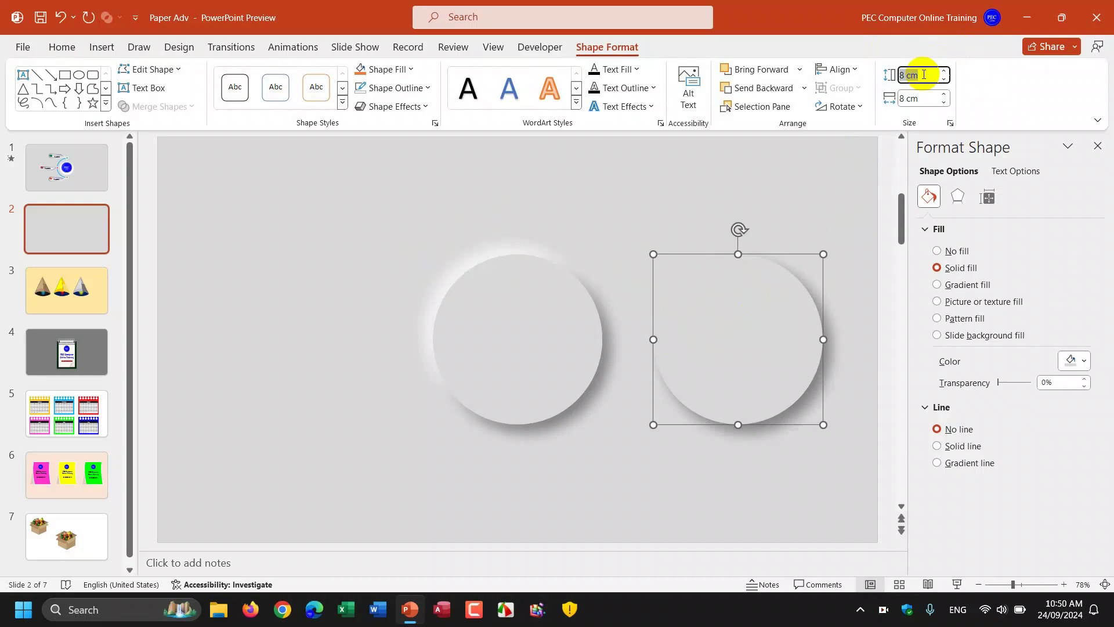
pyautogui.write('6')
pyautogui.click(921, 98)
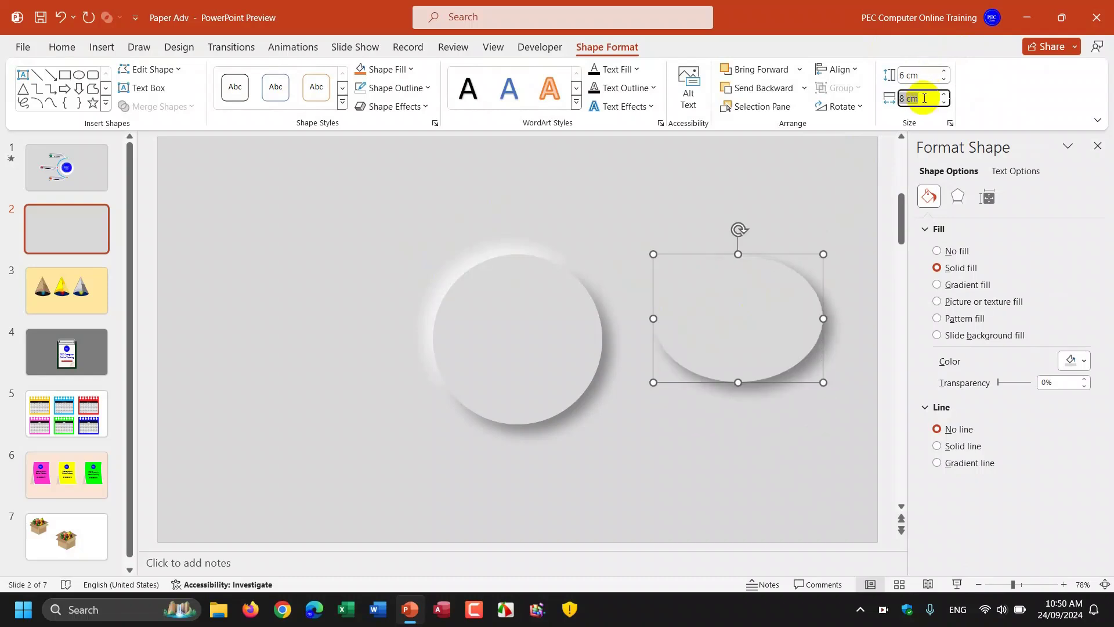
pyautogui.write('6')
pyautogui.press('Return')
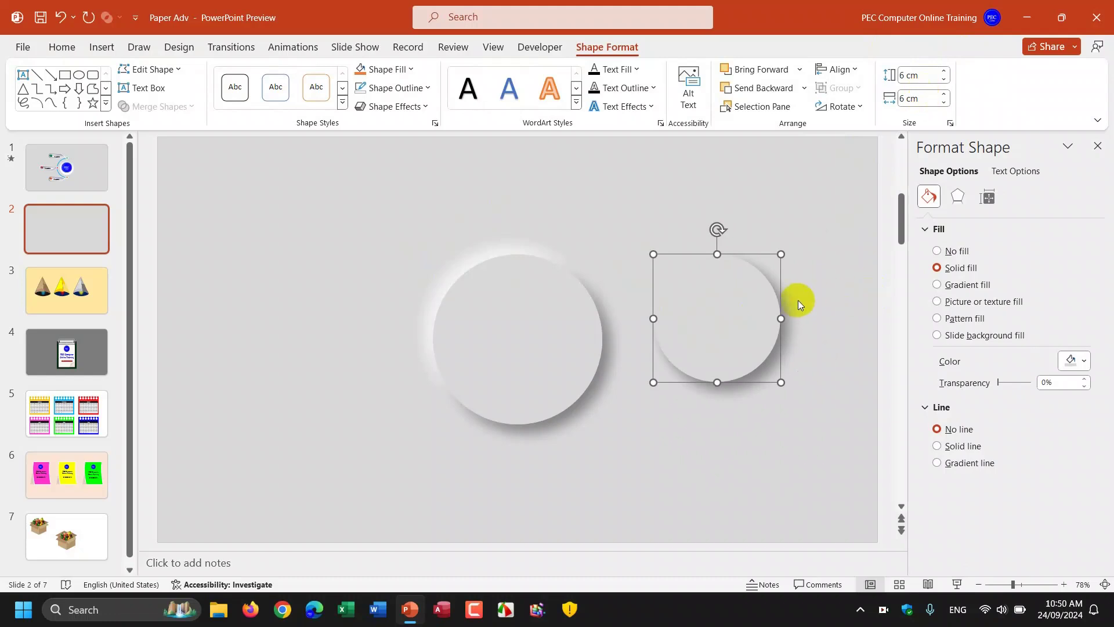
# - Apply an Inner shadow preset with 60% transparency, 18 pt blur and 15 pt distance
pyautogui.click(959, 198)
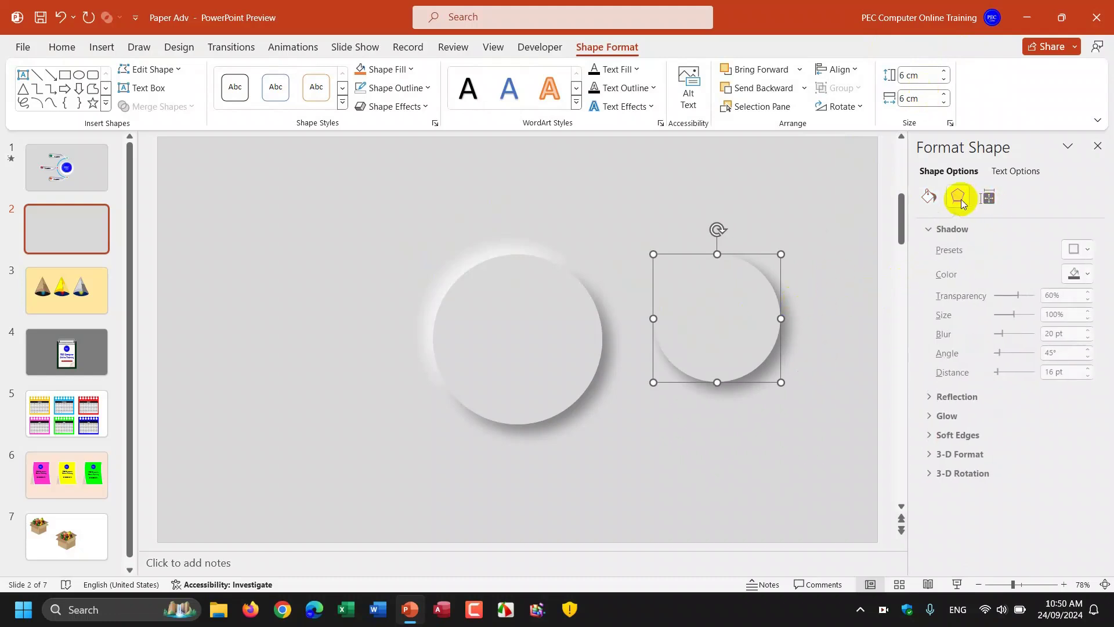
pyautogui.click(1086, 250)
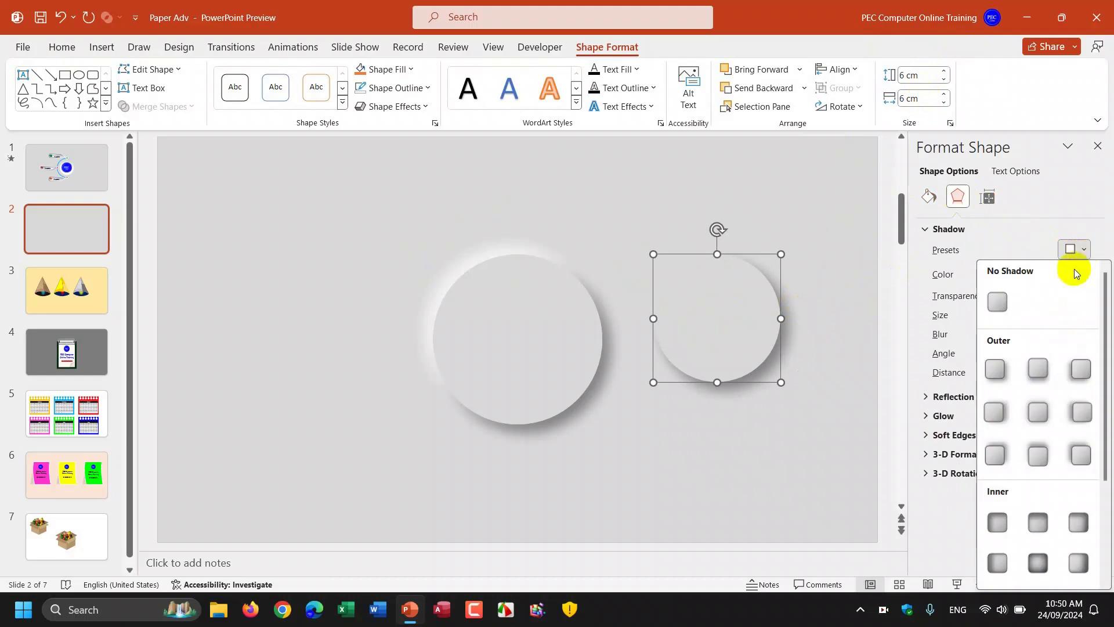
pyautogui.click(997, 522)
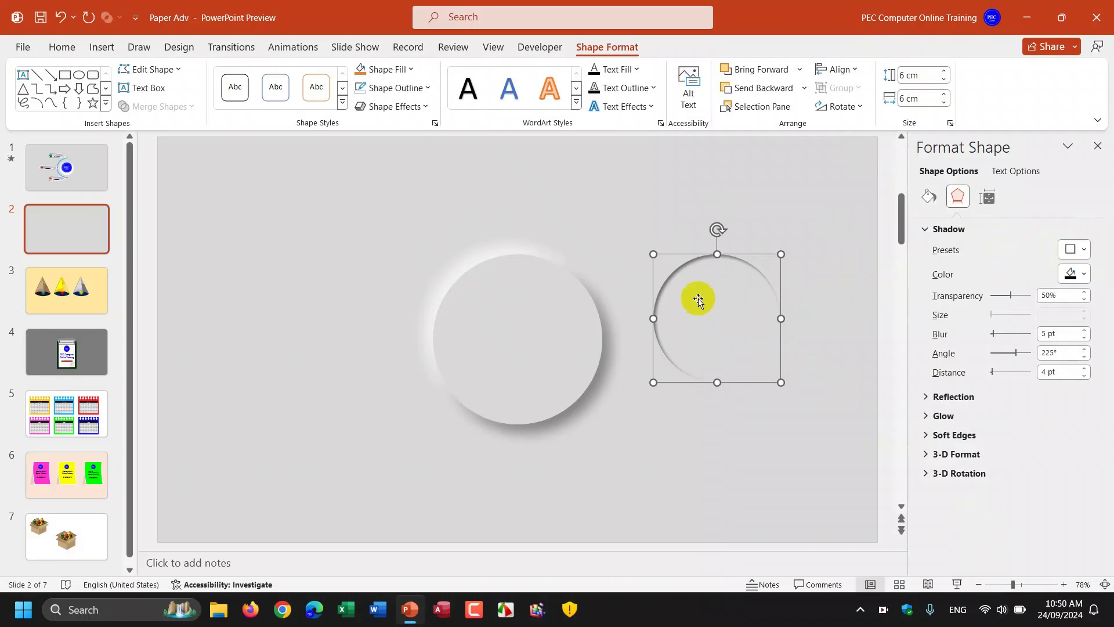
pyautogui.click(1064, 295)
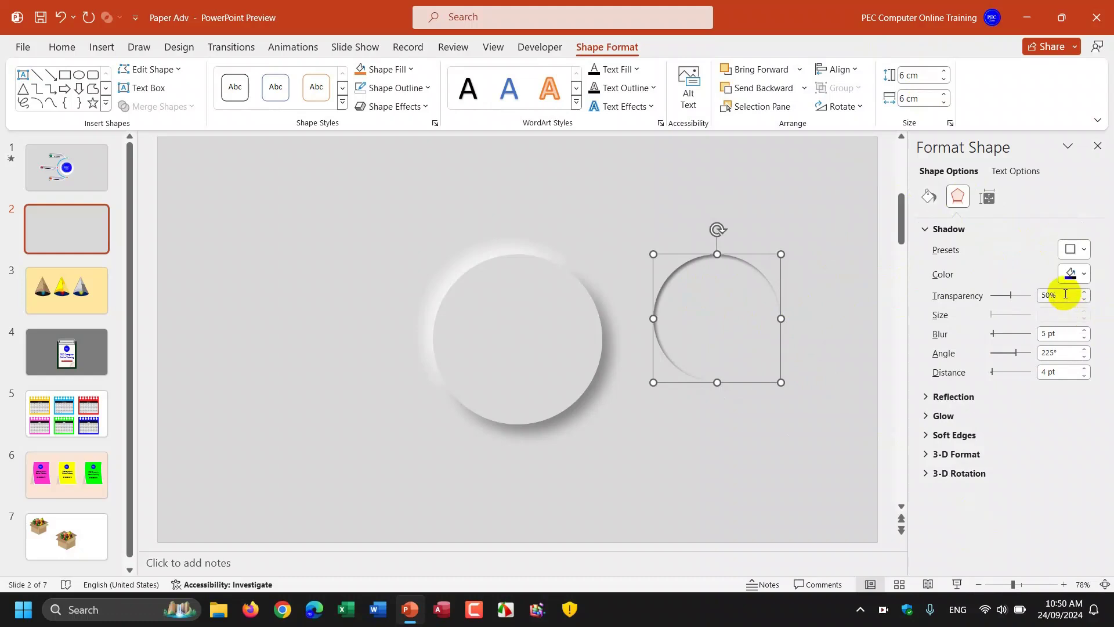
pyautogui.write('60')
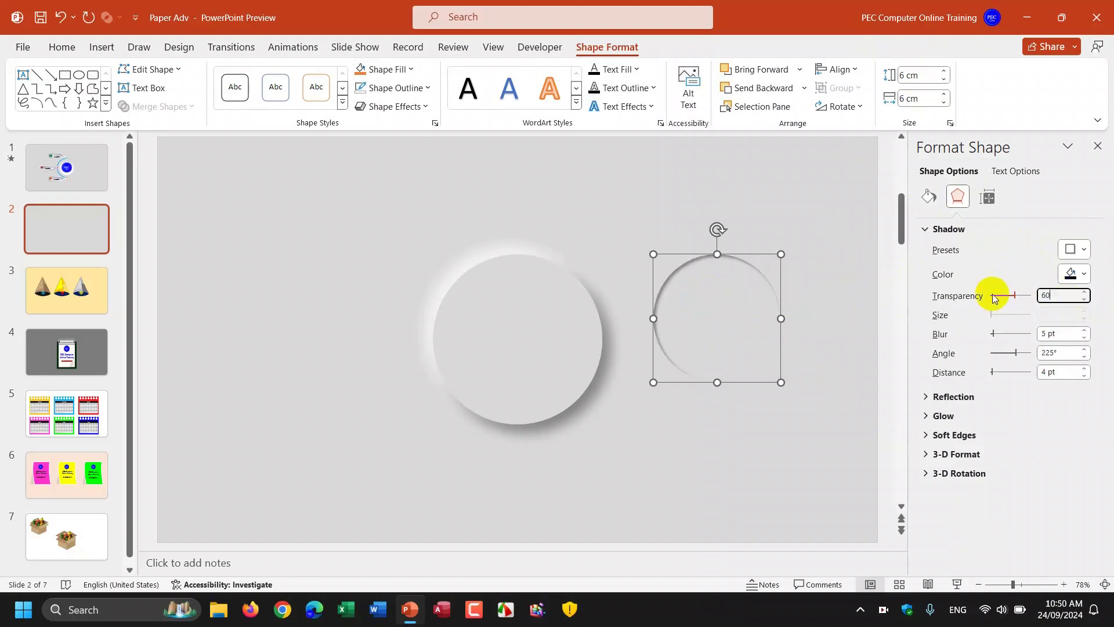
pyautogui.click(1071, 334)
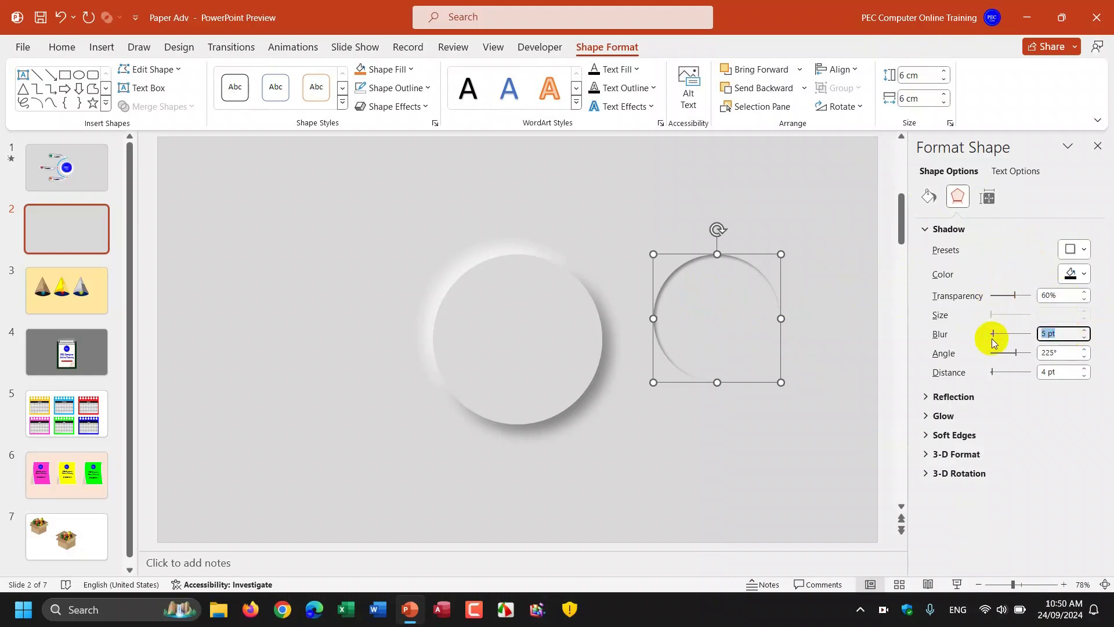
pyautogui.write('18')
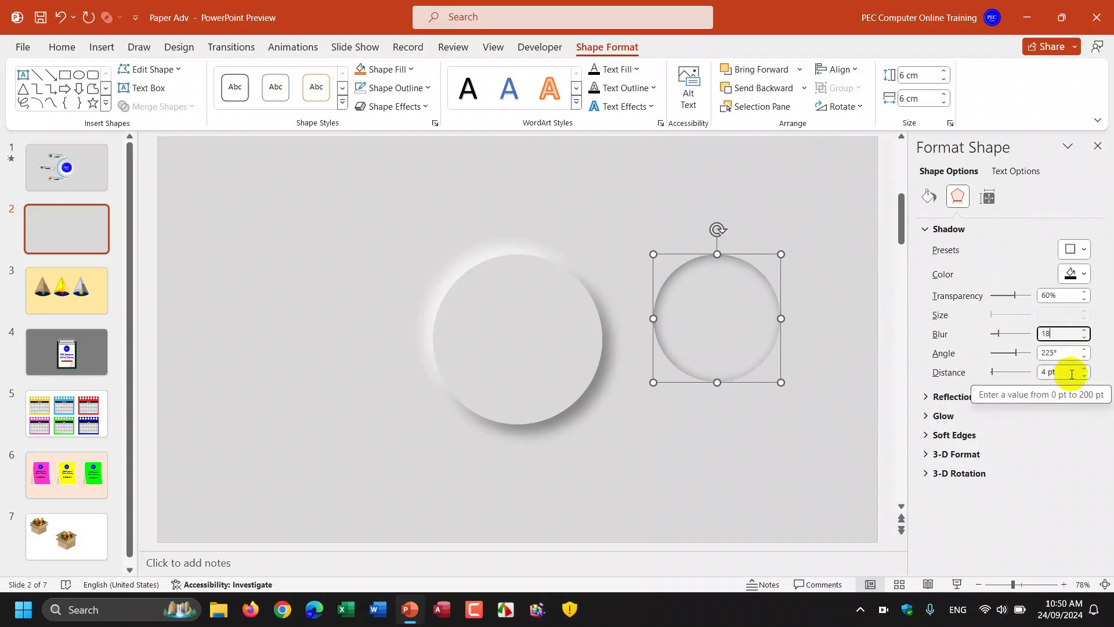
pyautogui.click(1073, 373)
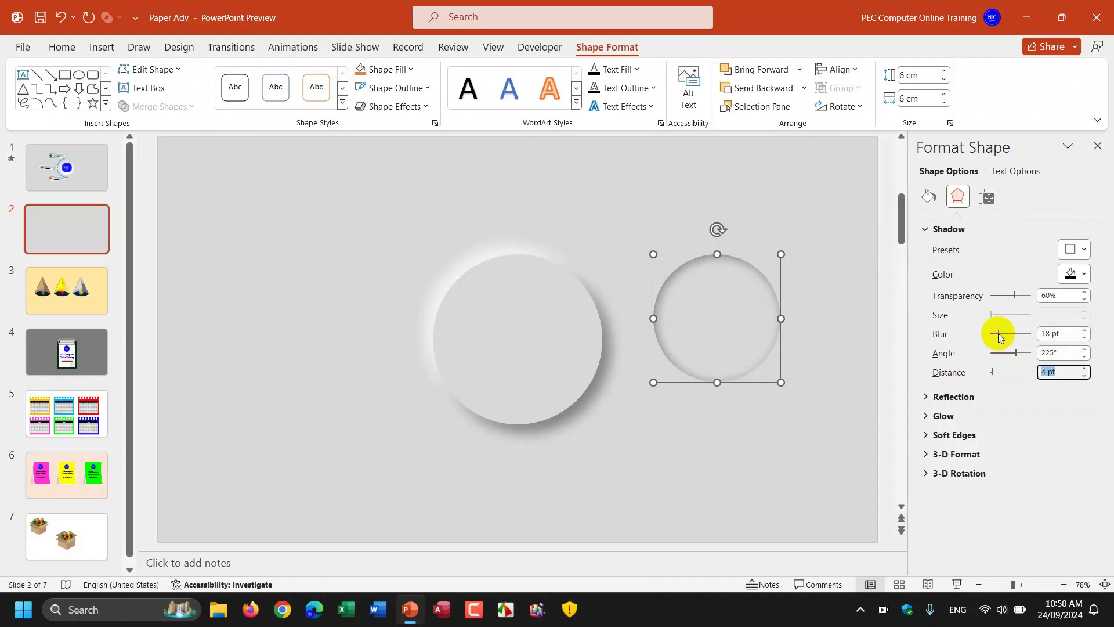
pyautogui.write('15')
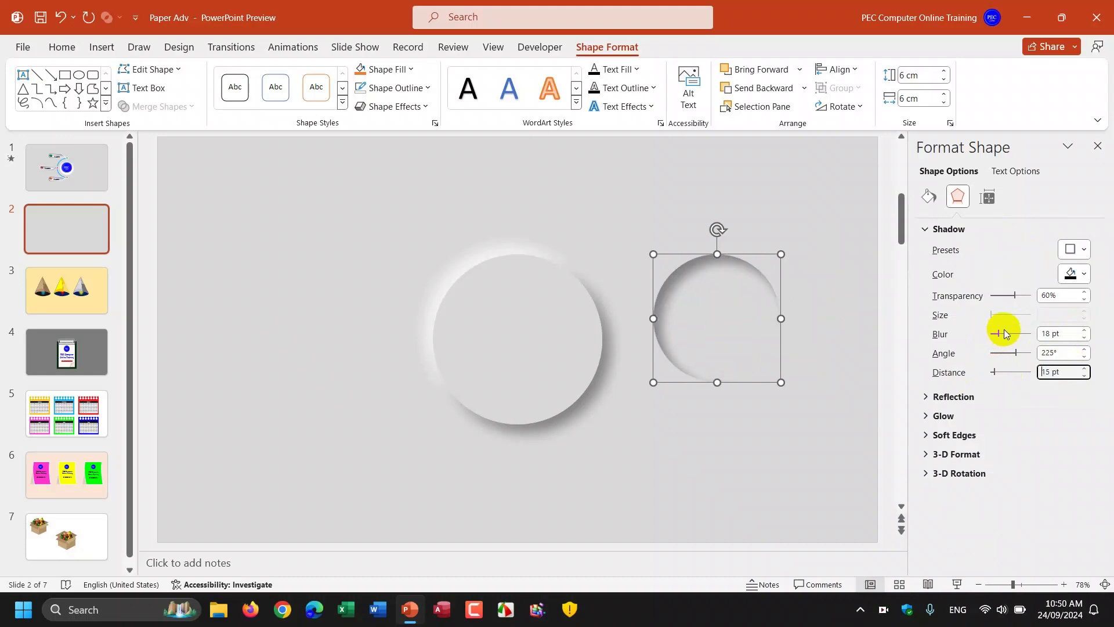
pyautogui.click(814, 406)
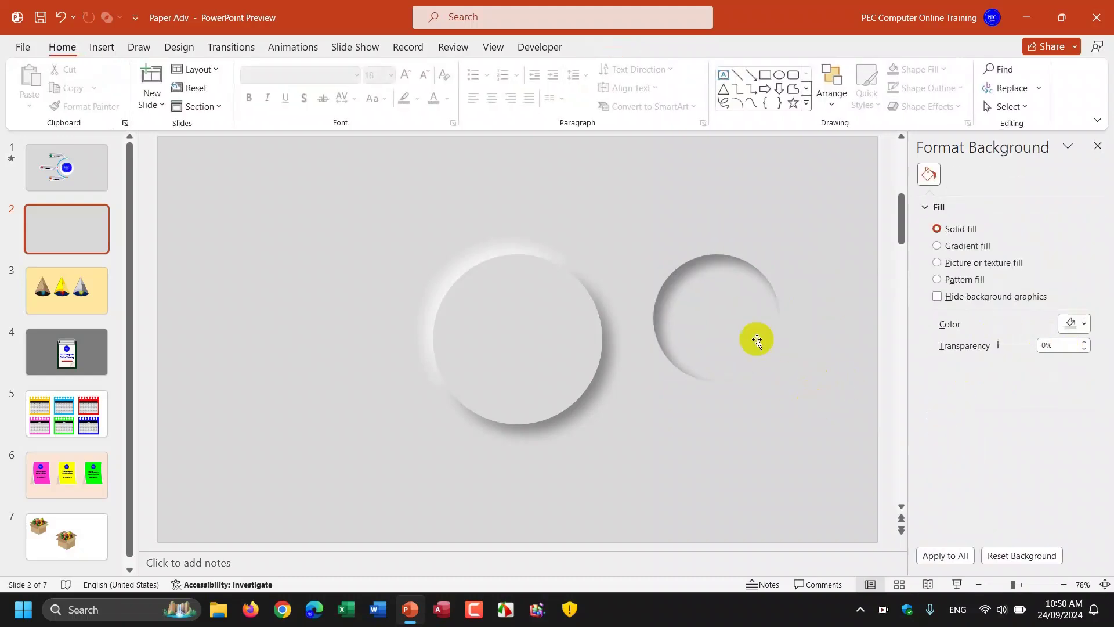
# - Drag the inner-shadow circle onto the centre of the raised disc
pyautogui.click(739, 315)
pyautogui.moveTo(740, 313); pyautogui.dragTo(541, 330)
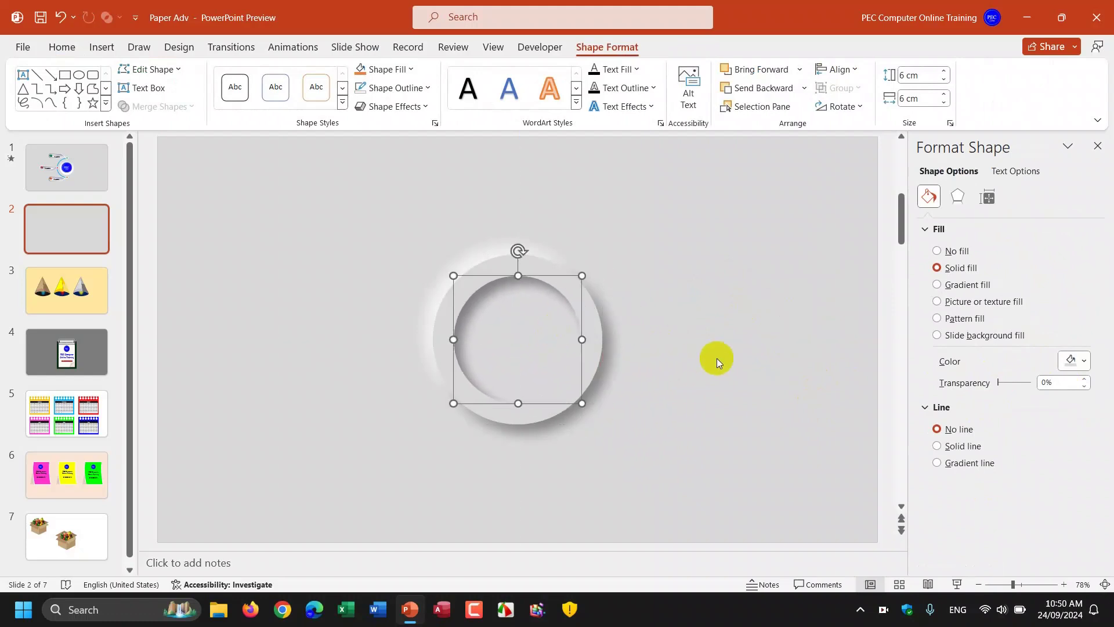
pyautogui.click(738, 359)
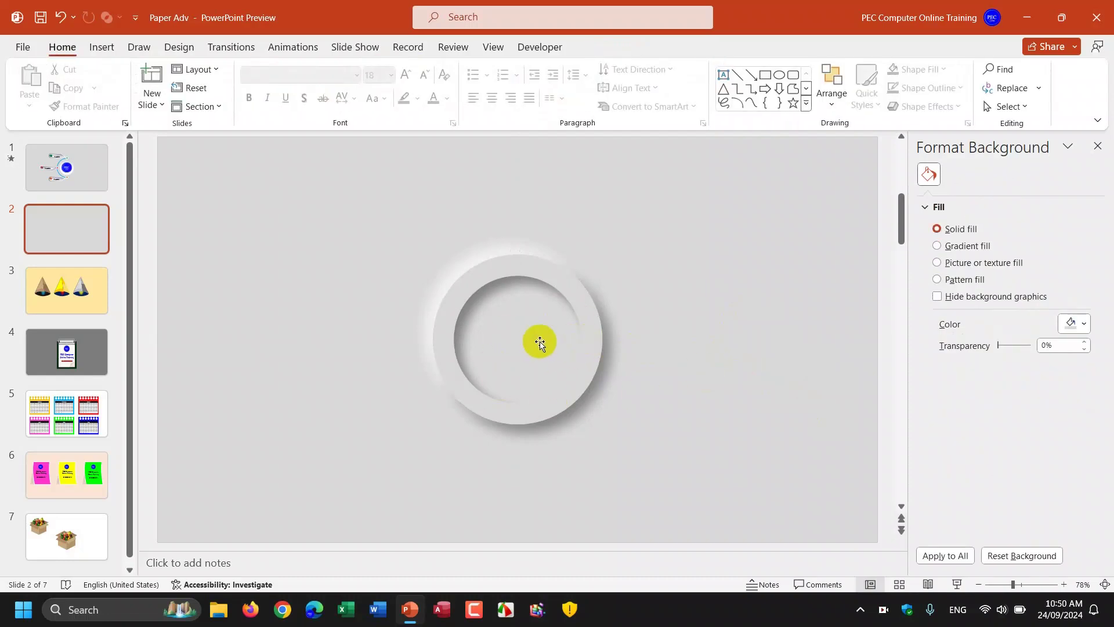
# - Align both circles on their centres, then view the finished design on slide 1
pyautogui.click(521, 339)
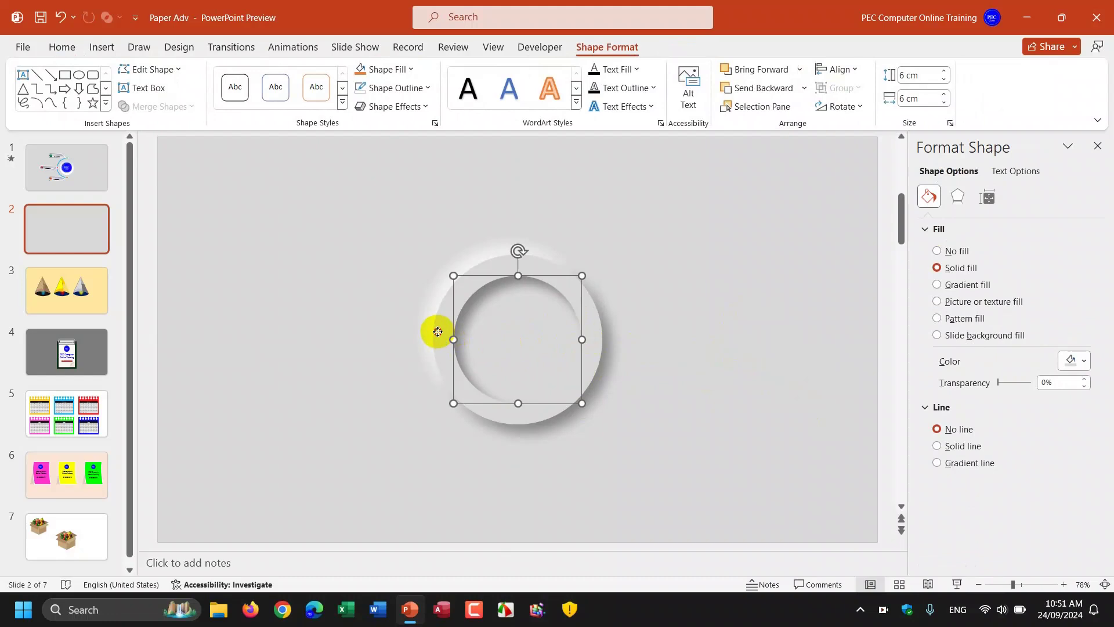
pyautogui.keyDown('shift'); pyautogui.click(438, 332); pyautogui.keyUp('shift')
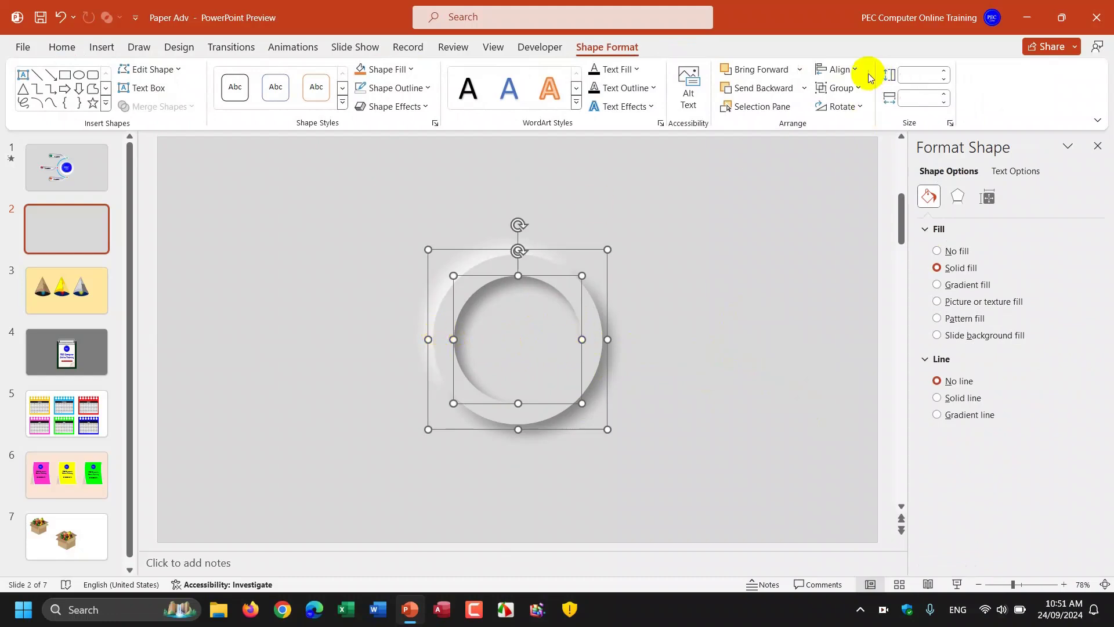
pyautogui.click(843, 69)
pyautogui.click(862, 107)
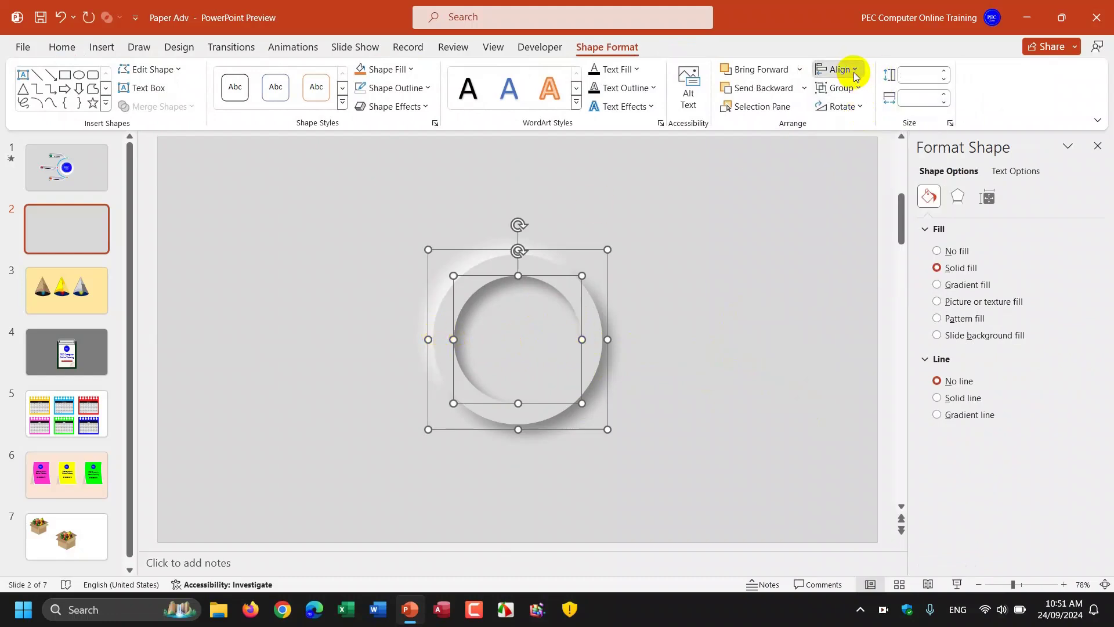
pyautogui.click(856, 75)
pyautogui.click(857, 157)
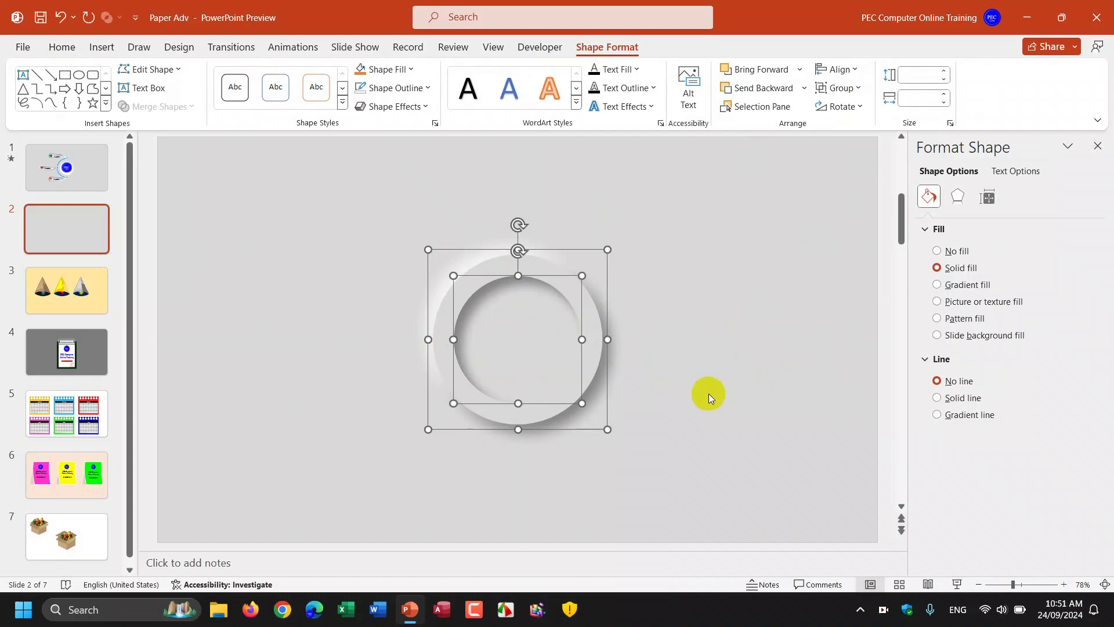
pyautogui.click(88, 184)
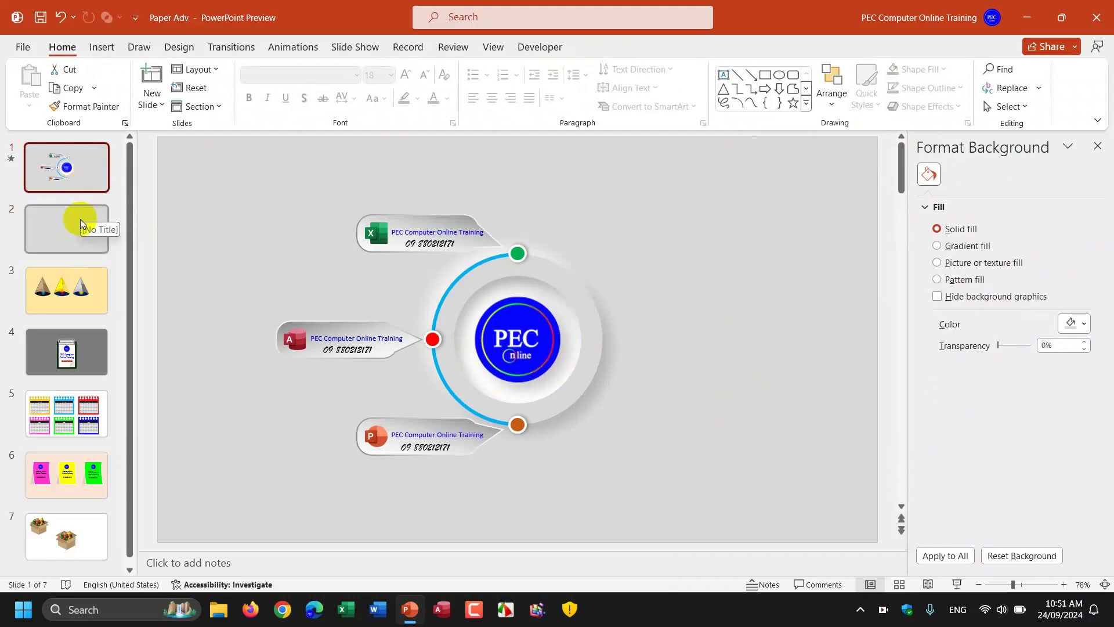
# - Go back to slide 2 and select the inset inner-shadow circle
pyautogui.click(96, 231)
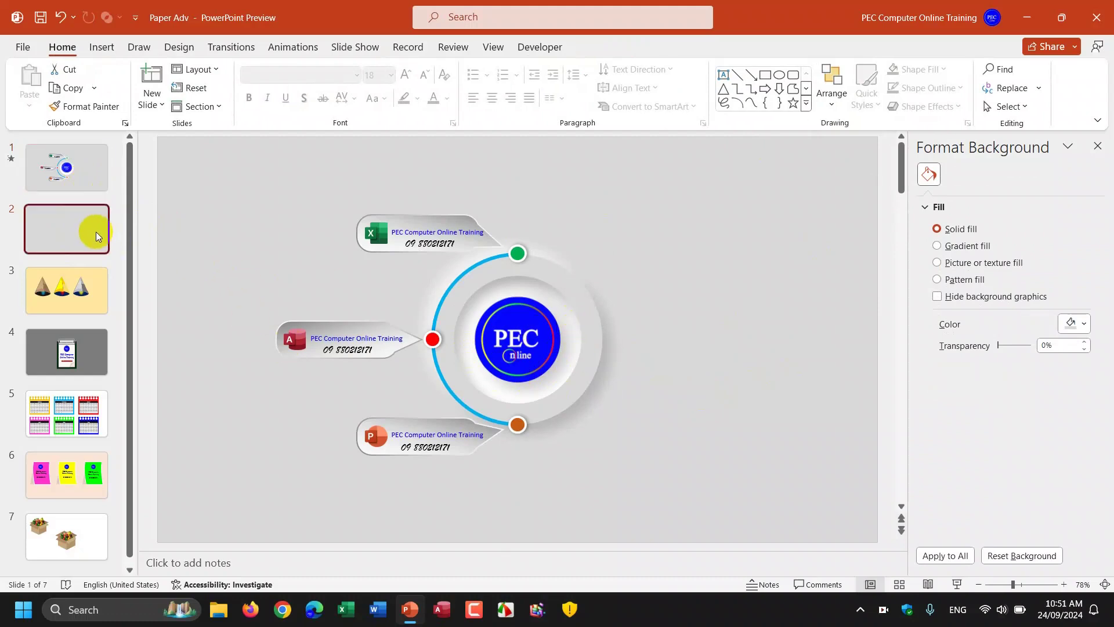
pyautogui.click(531, 346)
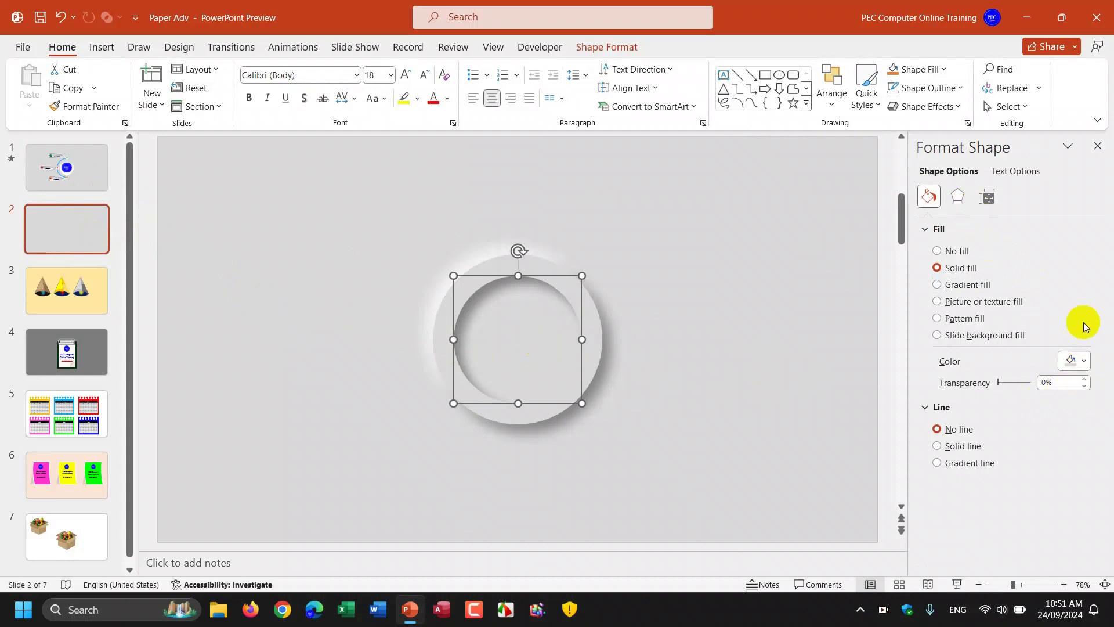
# - Fill the inset inner circle with white, comparing against slide 1
pyautogui.click(1086, 361)
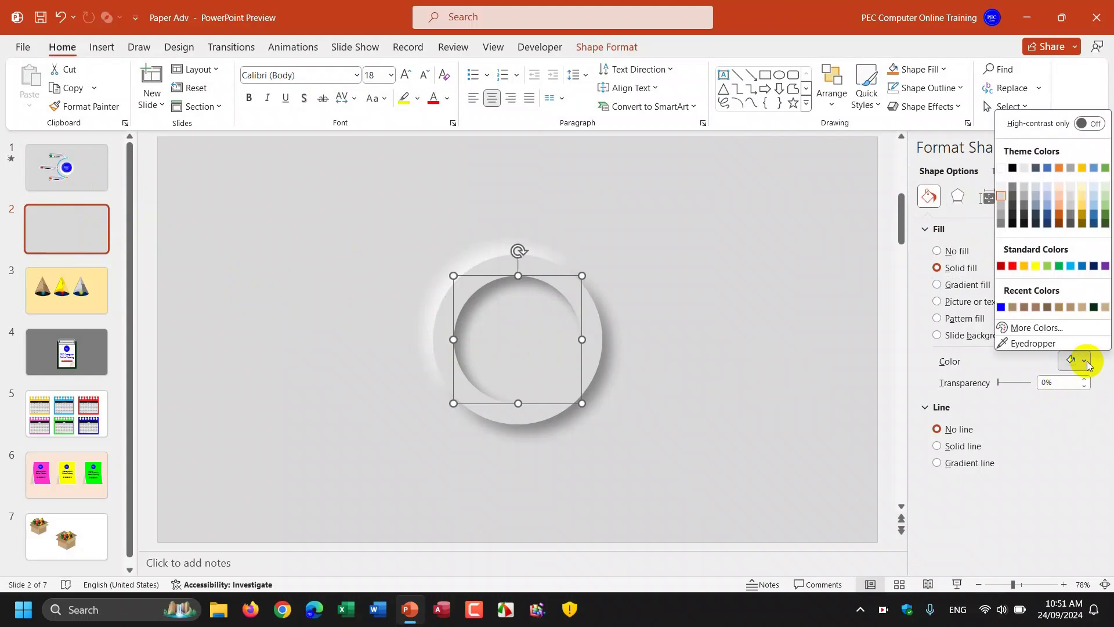
pyautogui.click(1002, 184)
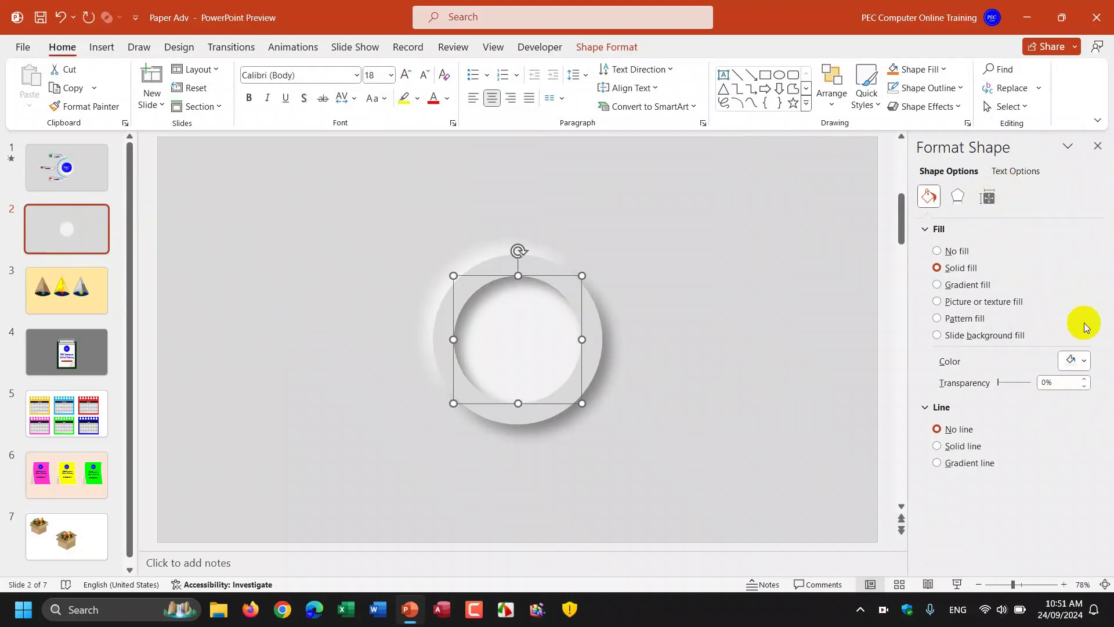
pyautogui.click(1084, 361)
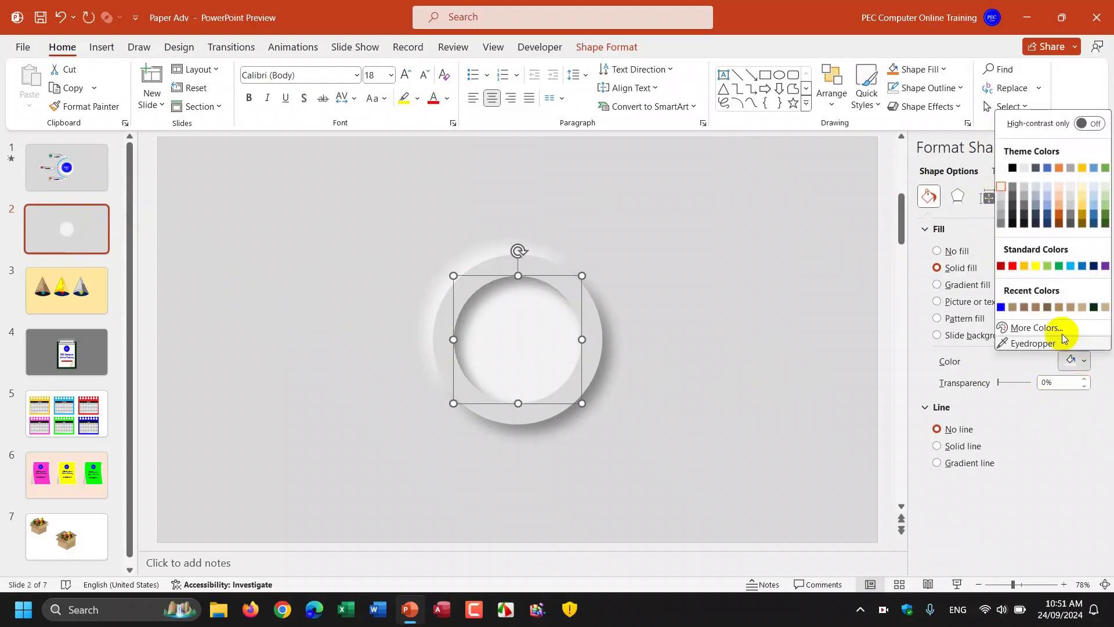
pyautogui.click(1002, 171)
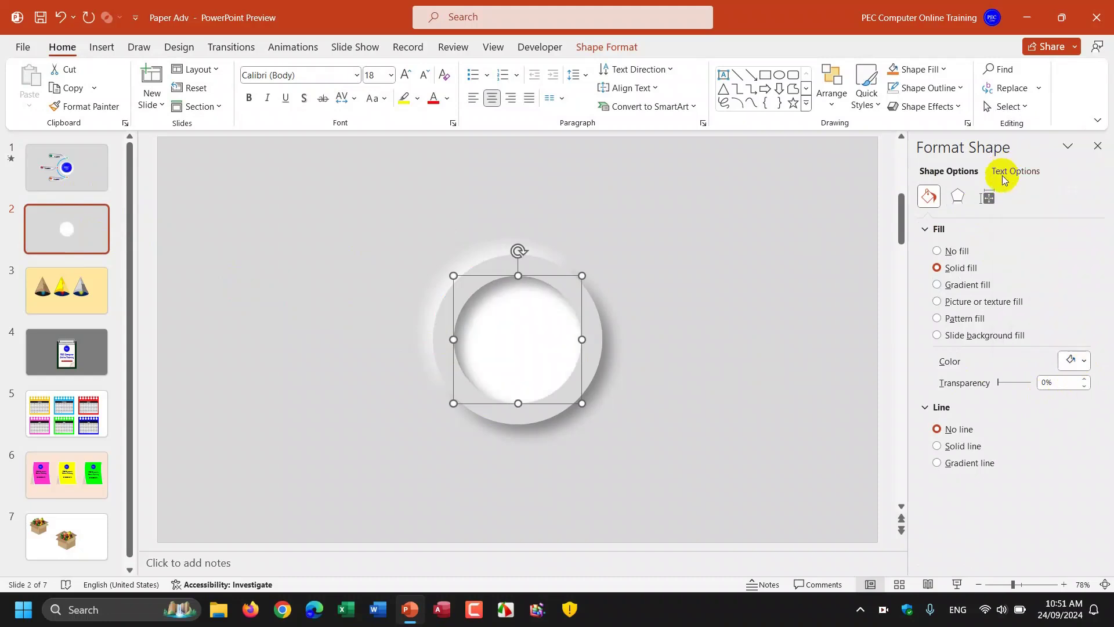
pyautogui.click(86, 177)
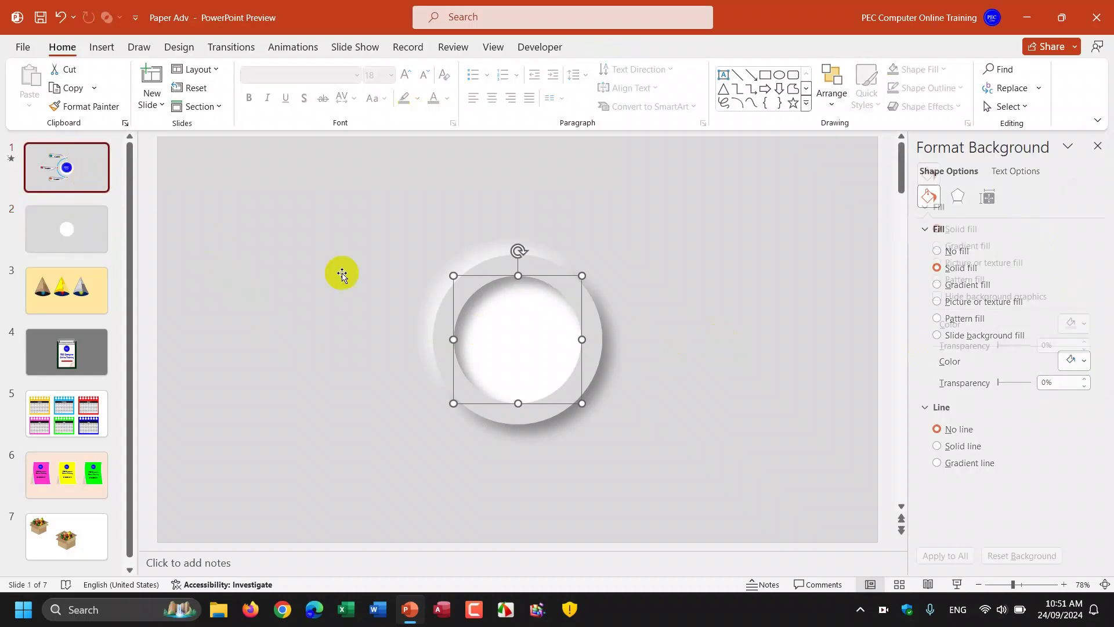
pyautogui.click(66, 228)
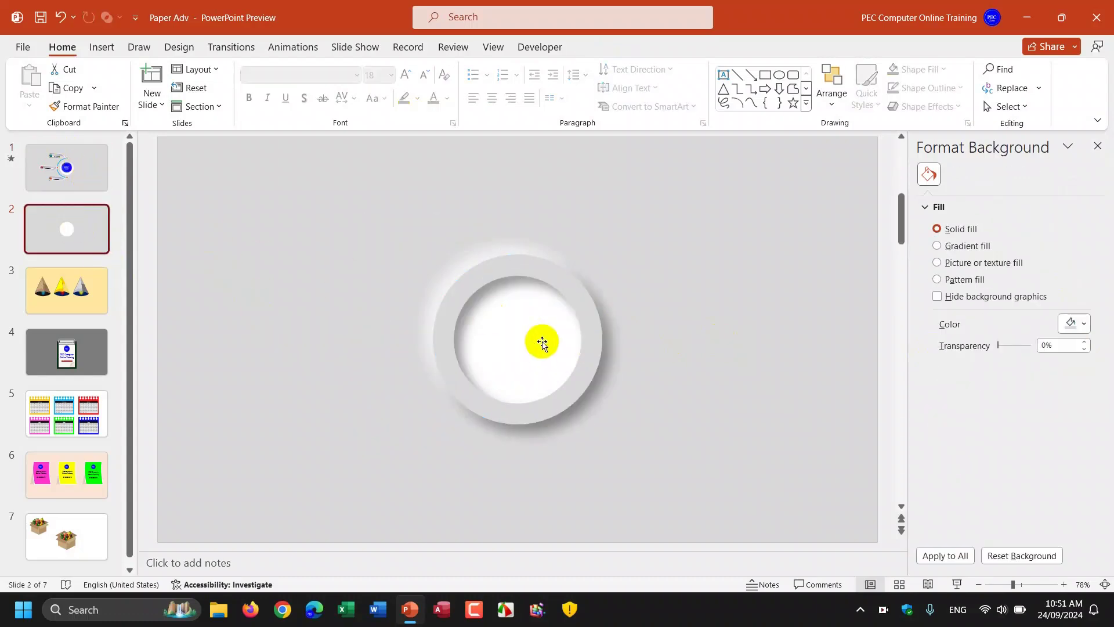
pyautogui.click(540, 341)
pyautogui.click(1085, 361)
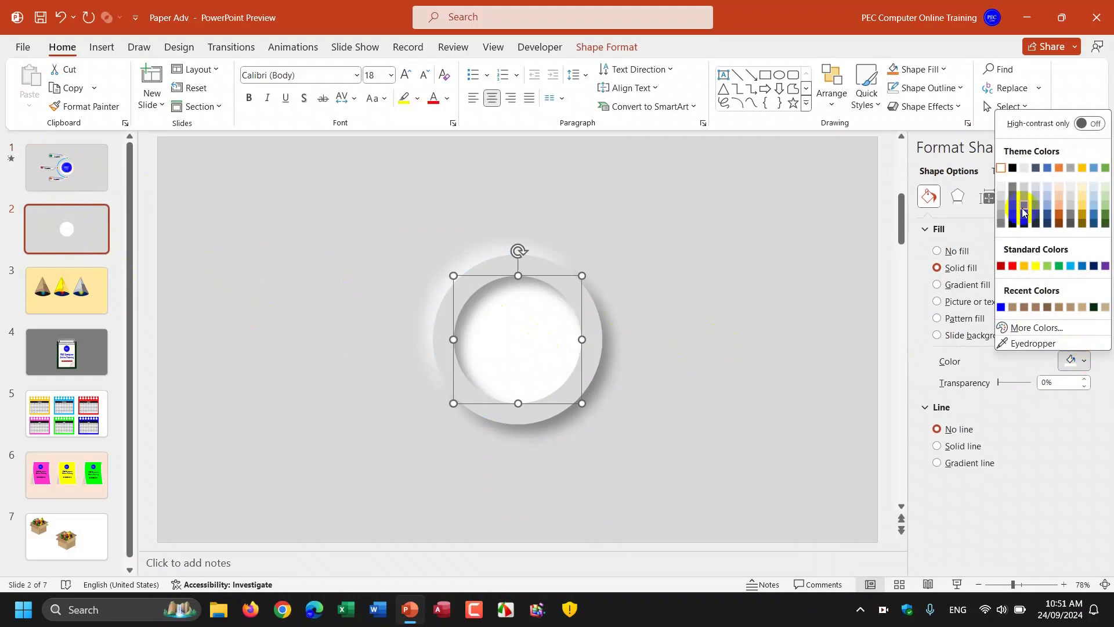
pyautogui.click(1006, 186)
pyautogui.click(795, 299)
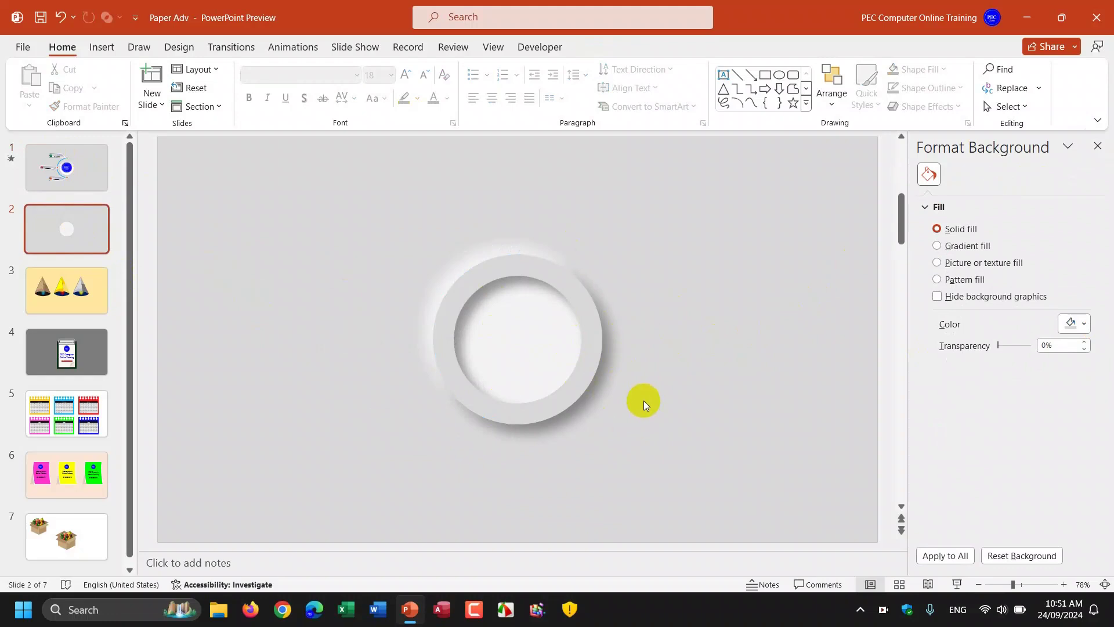
# - Duplicate the large outer circle and move the copy right of the ring
pyautogui.click(568, 282)
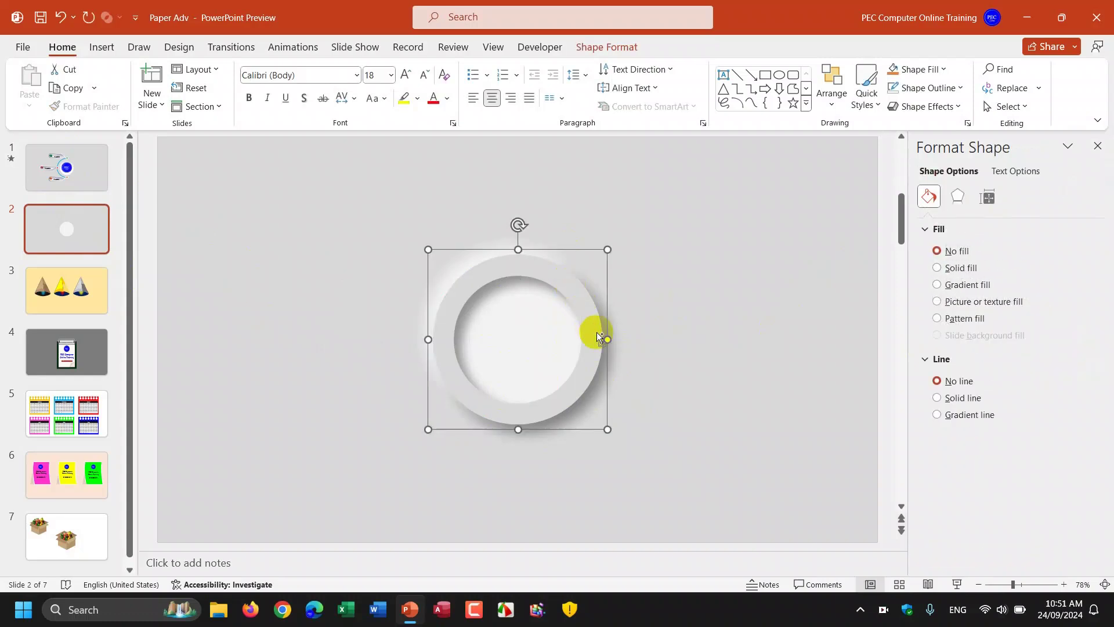
pyautogui.hotkey('ctrl', 'c')
pyautogui.hotkey('ctrl', 'v')
pyautogui.moveTo(601, 341)
pyautogui.mouseDown()
pyautogui.moveTo(825, 303)
pyautogui.moveTo(809, 305)
pyautogui.mouseUp()
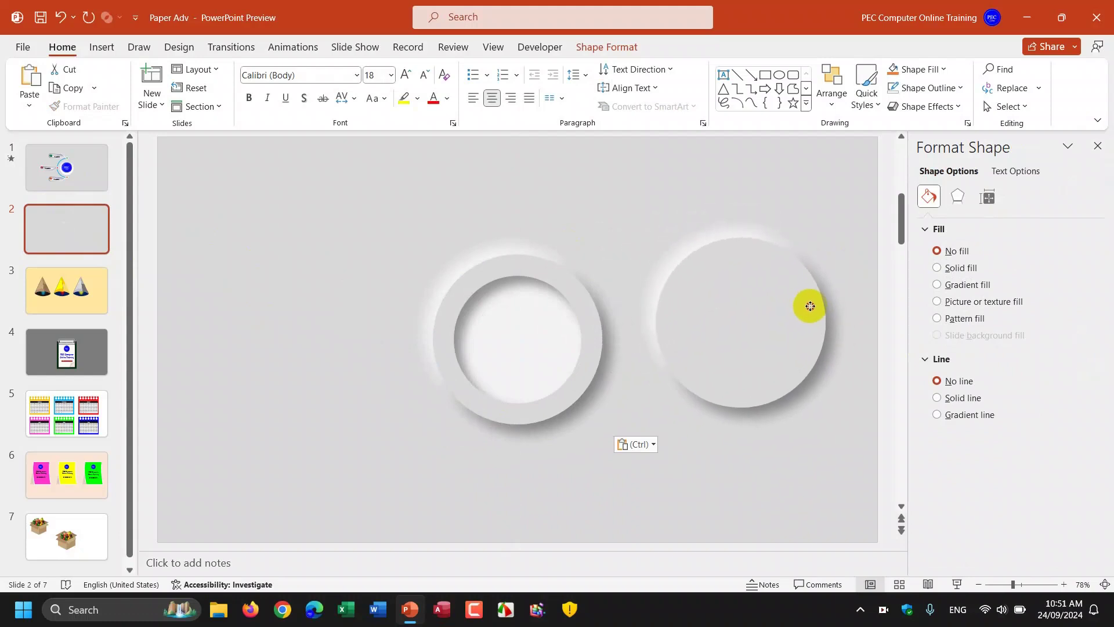
# - Resize the disc copy to 4 cm by 4 cm and fill it with the PEC logo
pyautogui.click(607, 47)
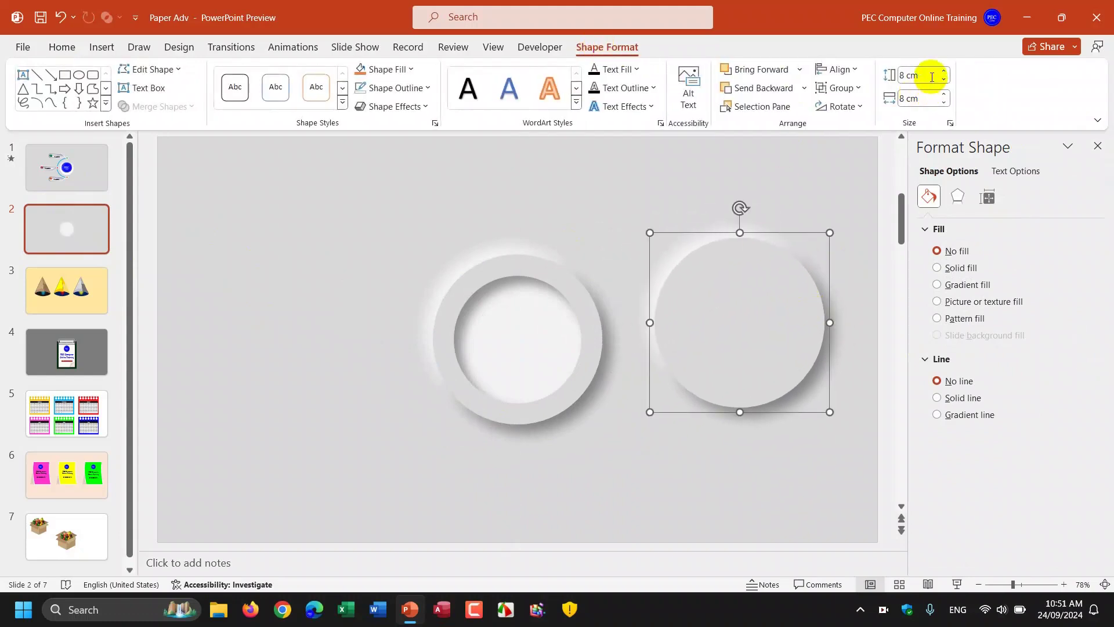
pyautogui.click(932, 75)
pyautogui.press('Return')
pyautogui.click(923, 98)
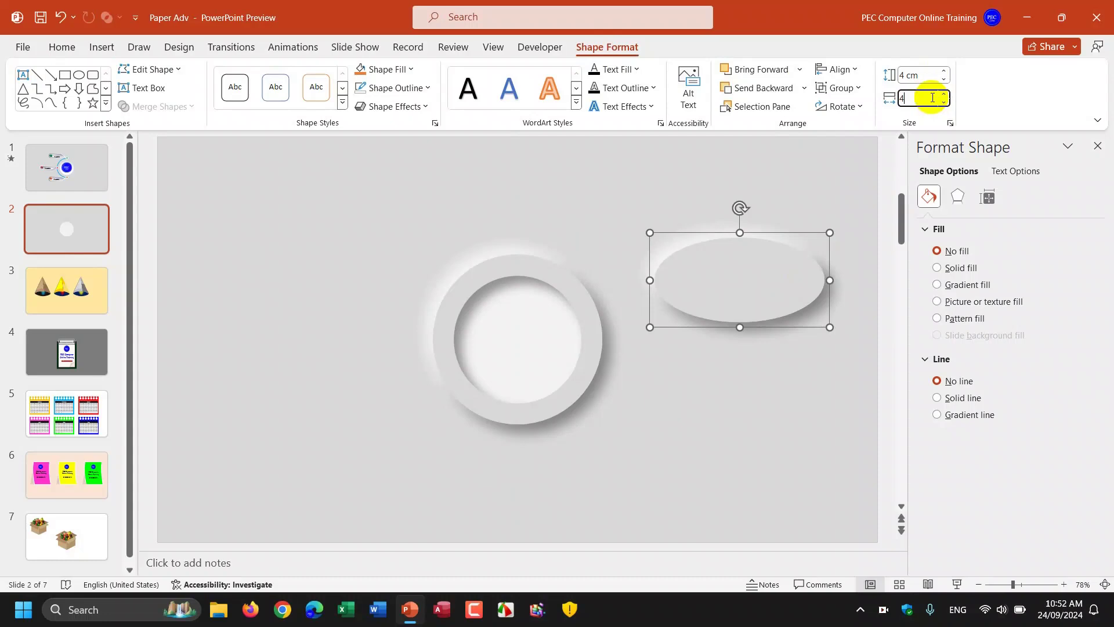
pyautogui.write('4')
pyautogui.press('Return')
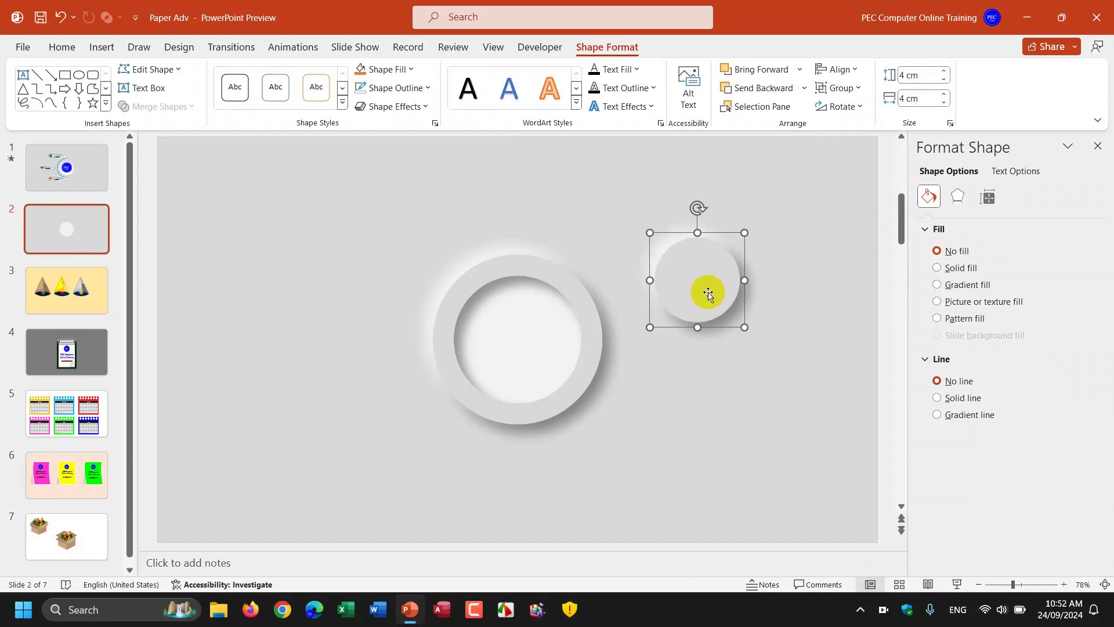
pyautogui.click(937, 302)
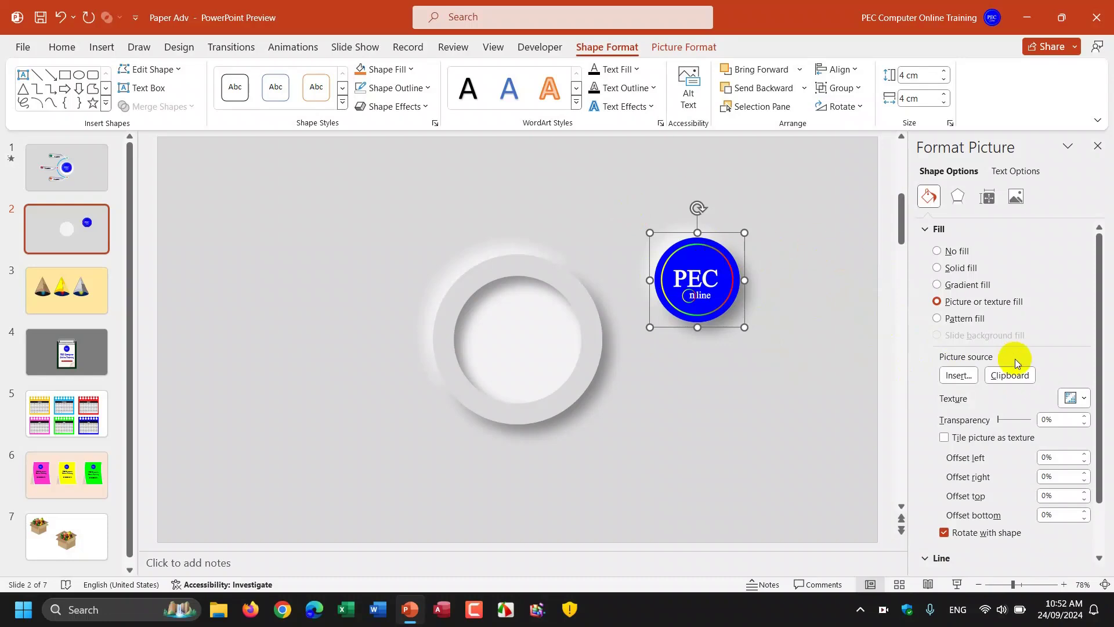
# - Apply a top bevel preset to the logo circle with 0 pt width and height
pyautogui.click(959, 198)
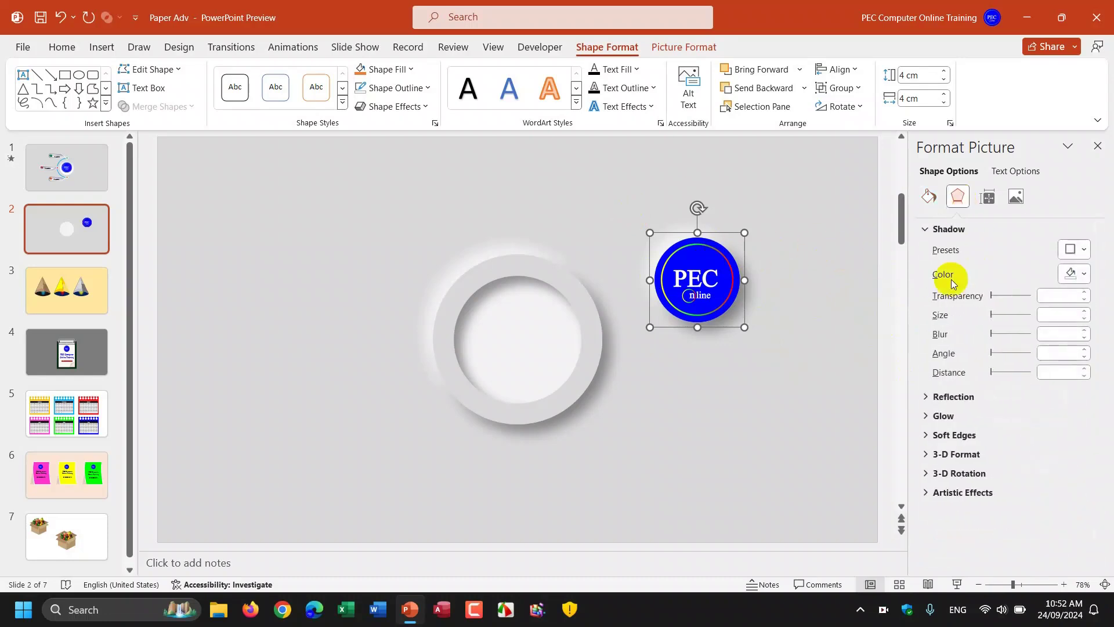
pyautogui.click(923, 230)
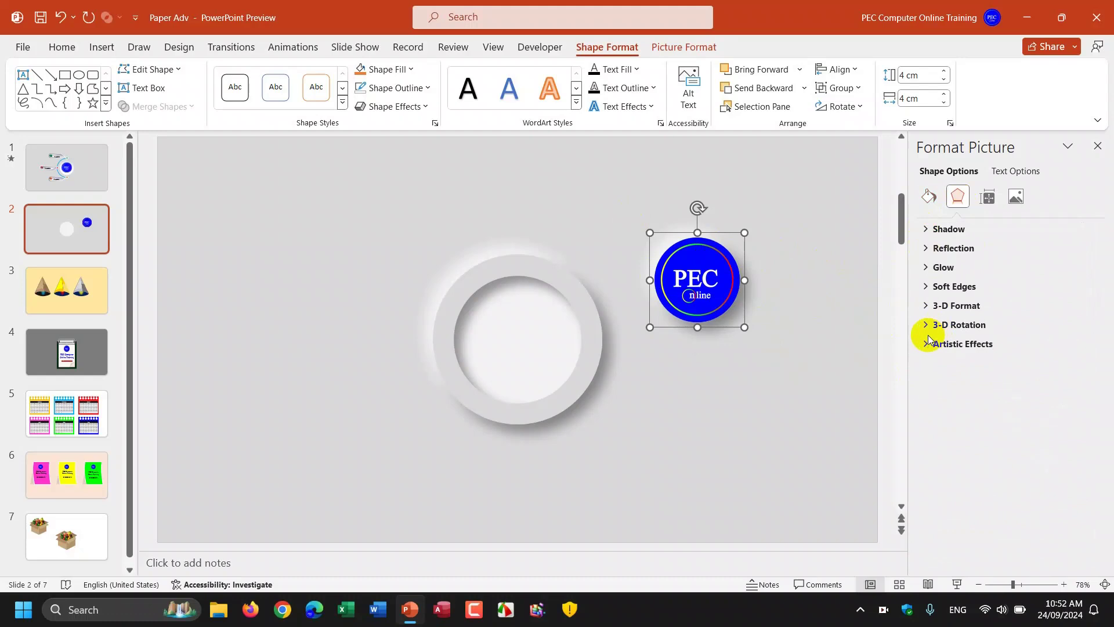
pyautogui.click(925, 306)
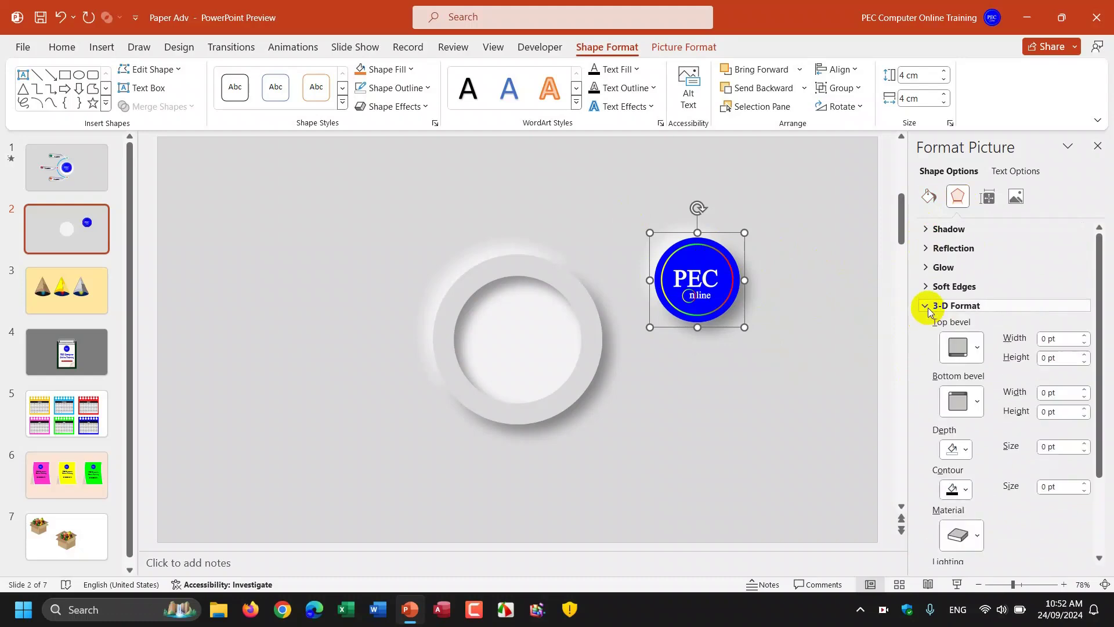
pyautogui.click(979, 350)
pyautogui.click(961, 474)
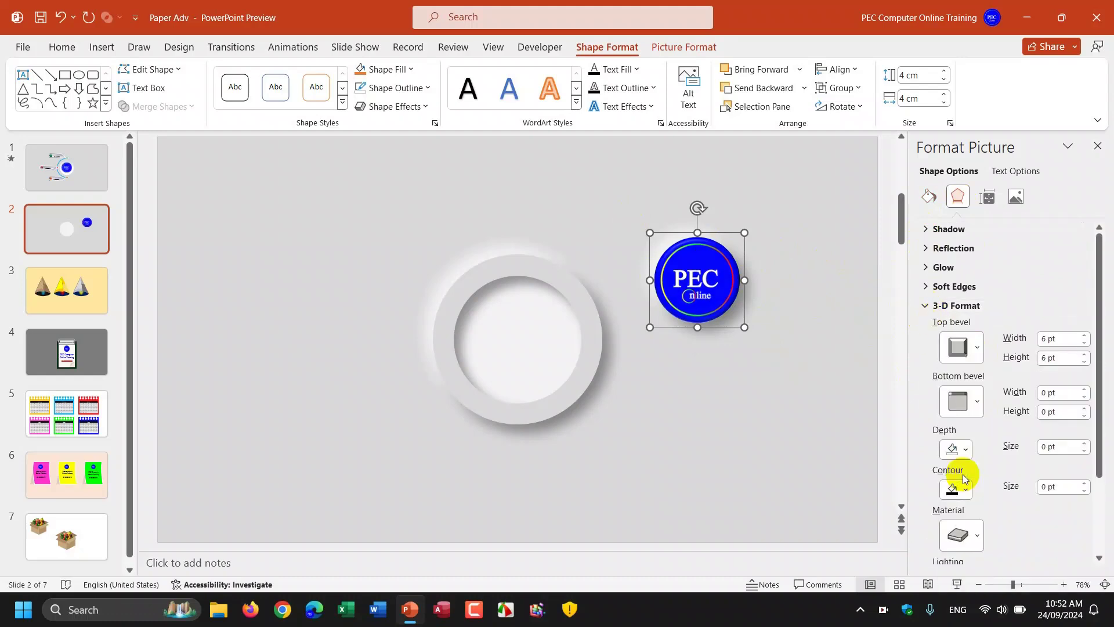
pyautogui.doubleClick(1060, 338)
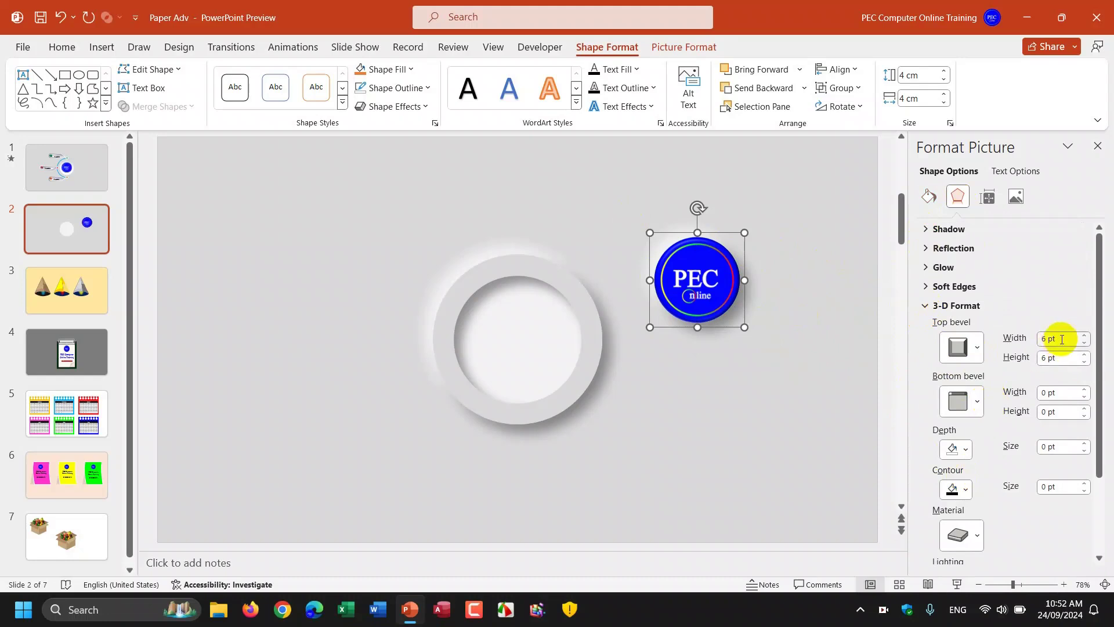
pyautogui.click(1060, 357)
pyautogui.write('0')
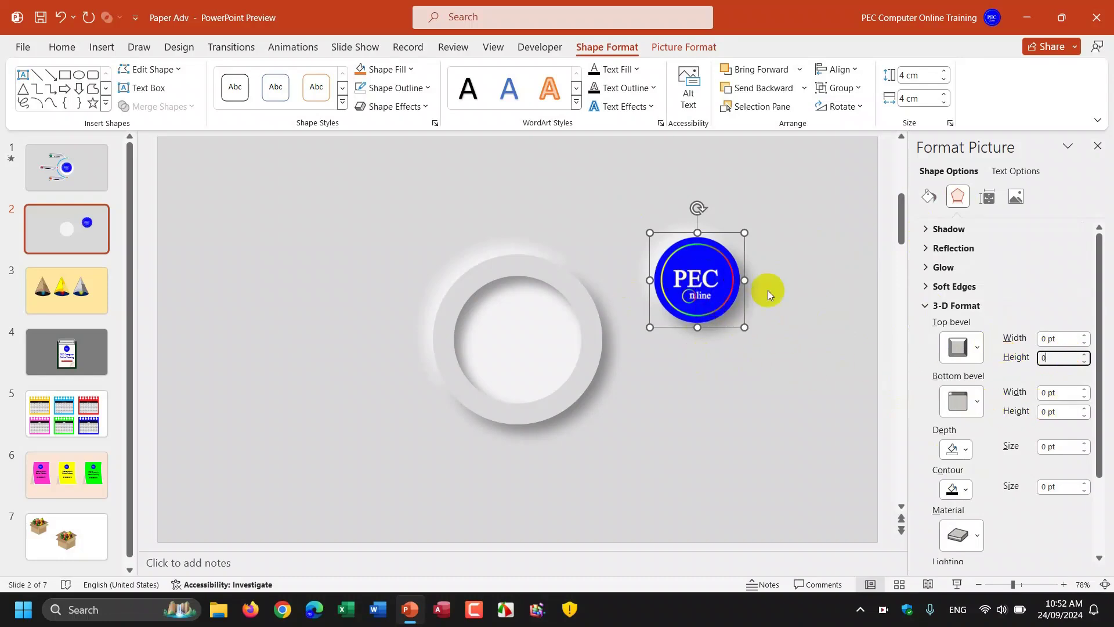
pyautogui.click(817, 303)
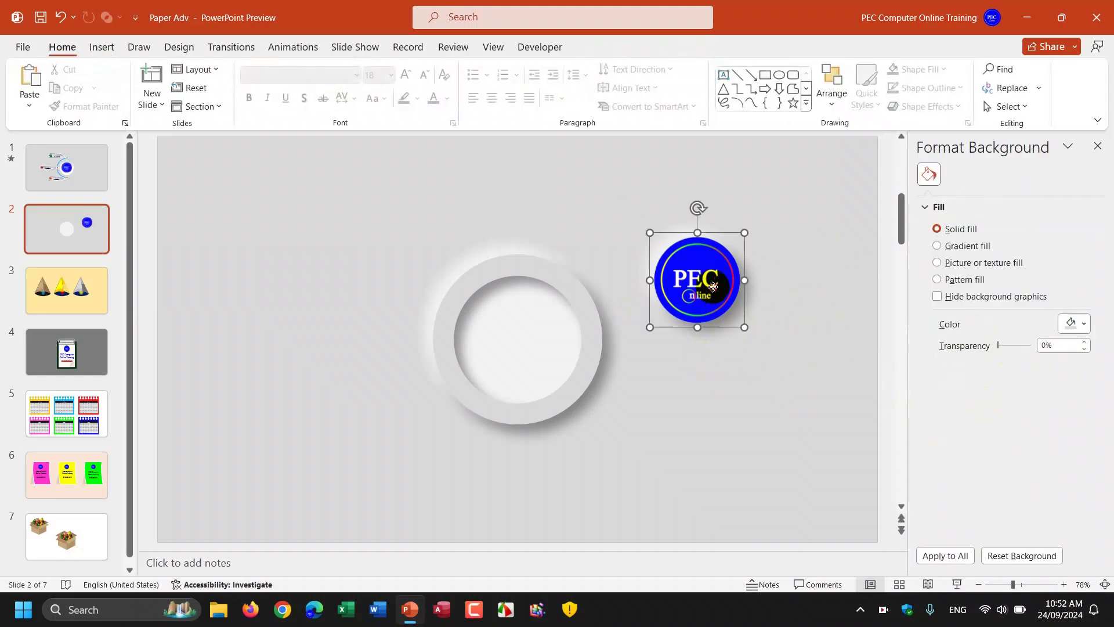
# - Align the logo circle to the slide's centre and middle, then compare with slide 1
pyautogui.moveTo(701, 302); pyautogui.dragTo(668, 331)
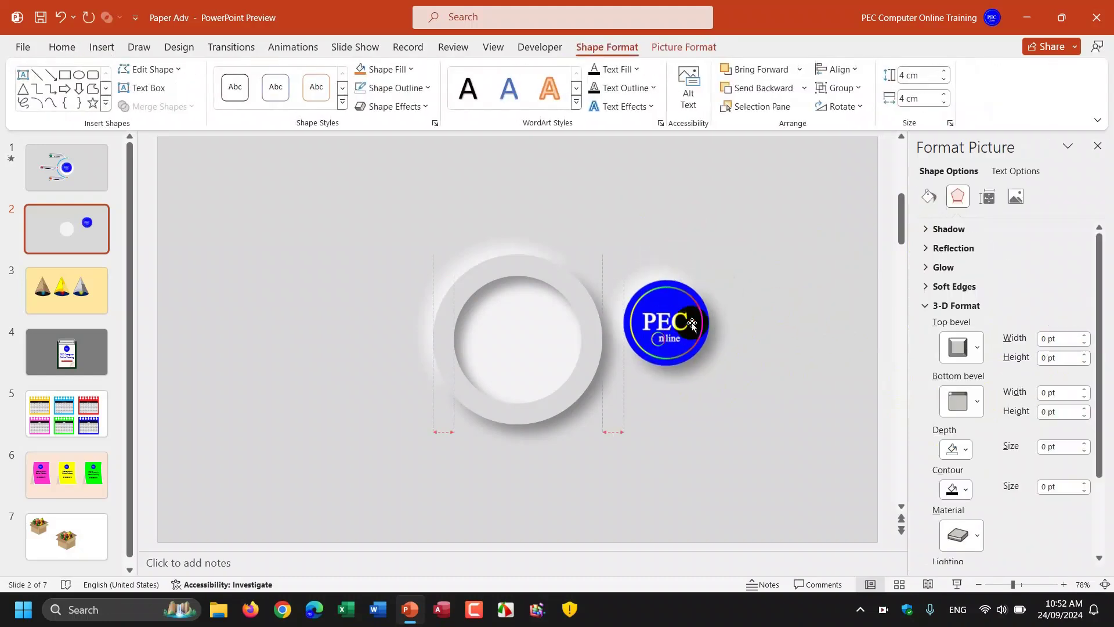
pyautogui.click(842, 69)
pyautogui.click(863, 111)
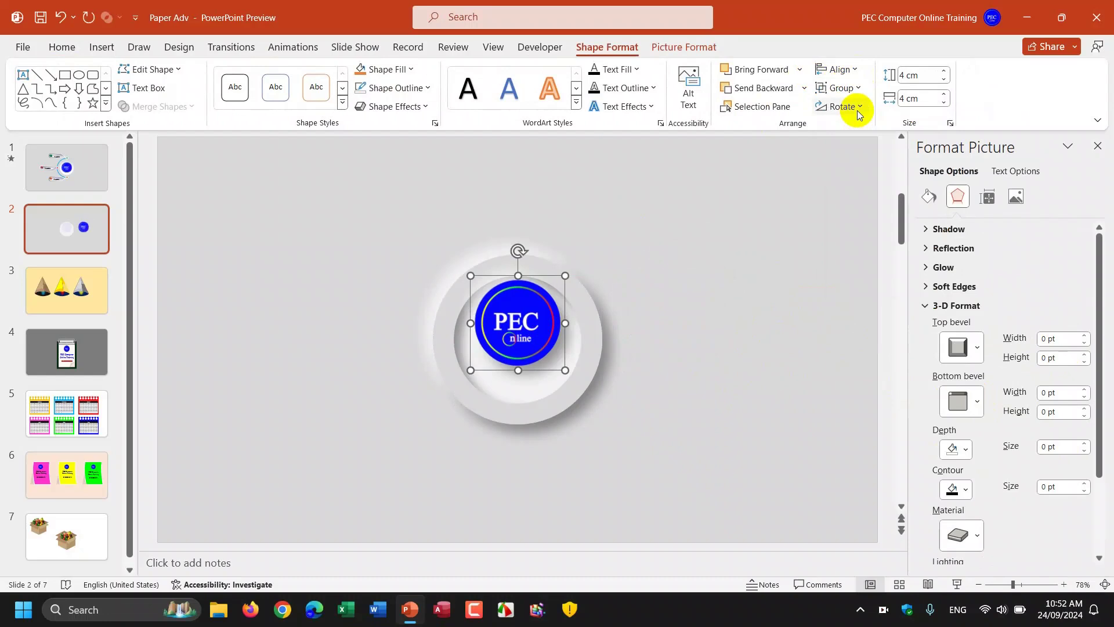
pyautogui.click(849, 70)
pyautogui.click(864, 174)
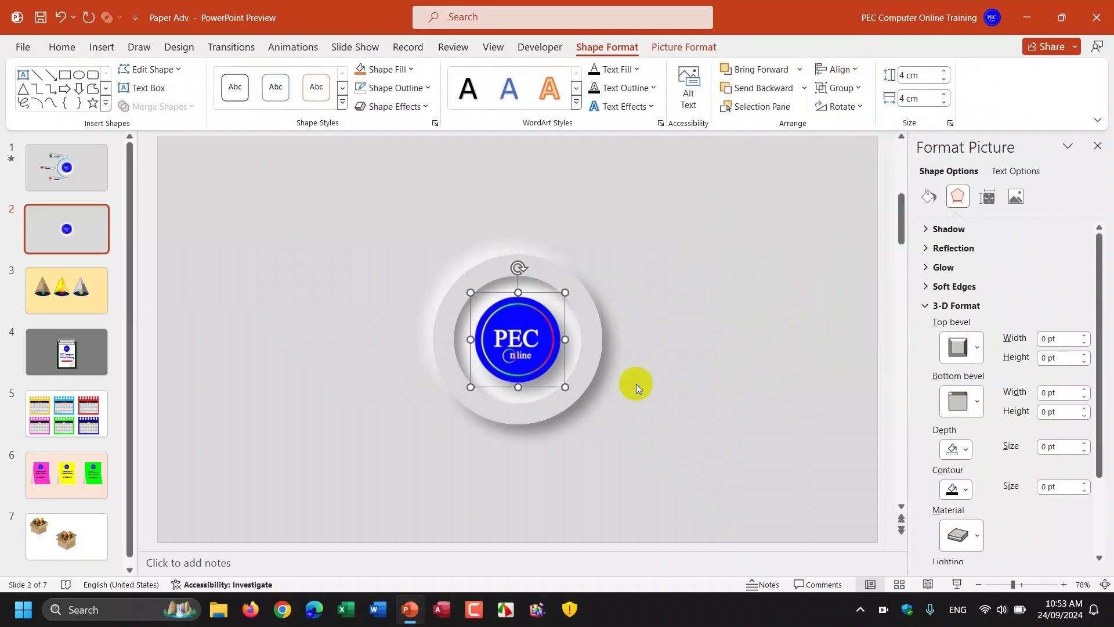
pyautogui.click(704, 375)
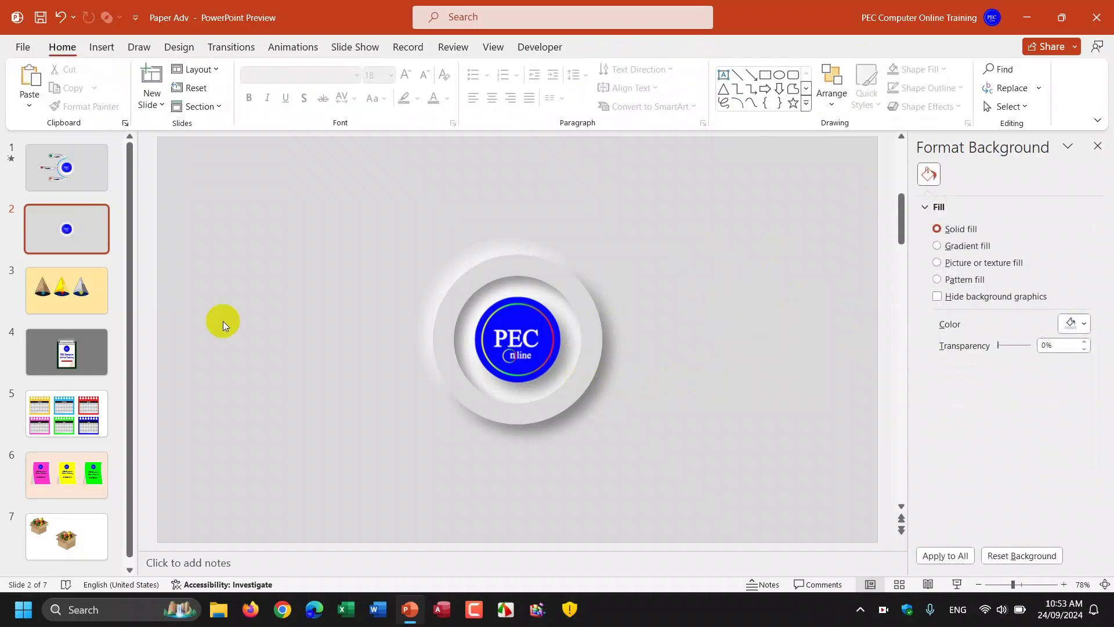
pyautogui.click(84, 176)
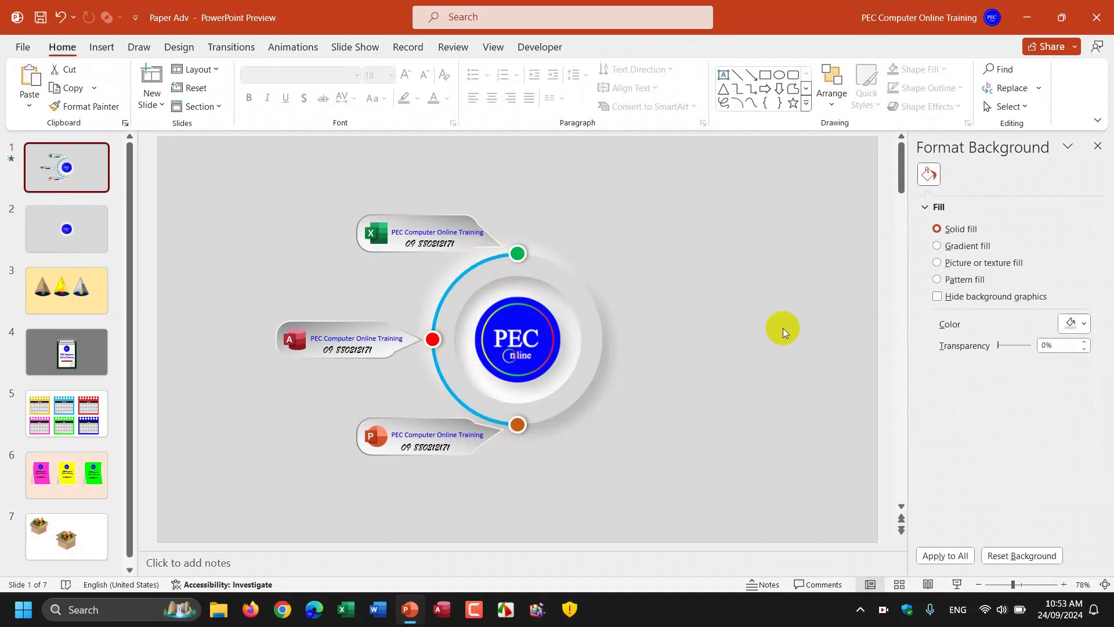
# - Draw a small Arc shape near the top right of slide 2
pyautogui.click(106, 233)
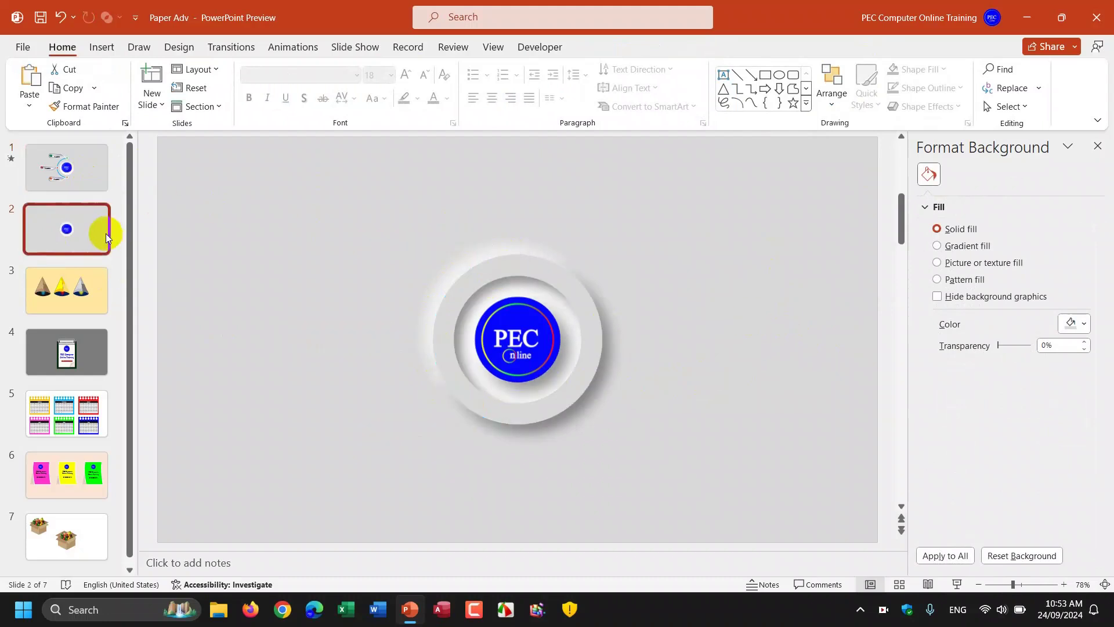
pyautogui.click(805, 103)
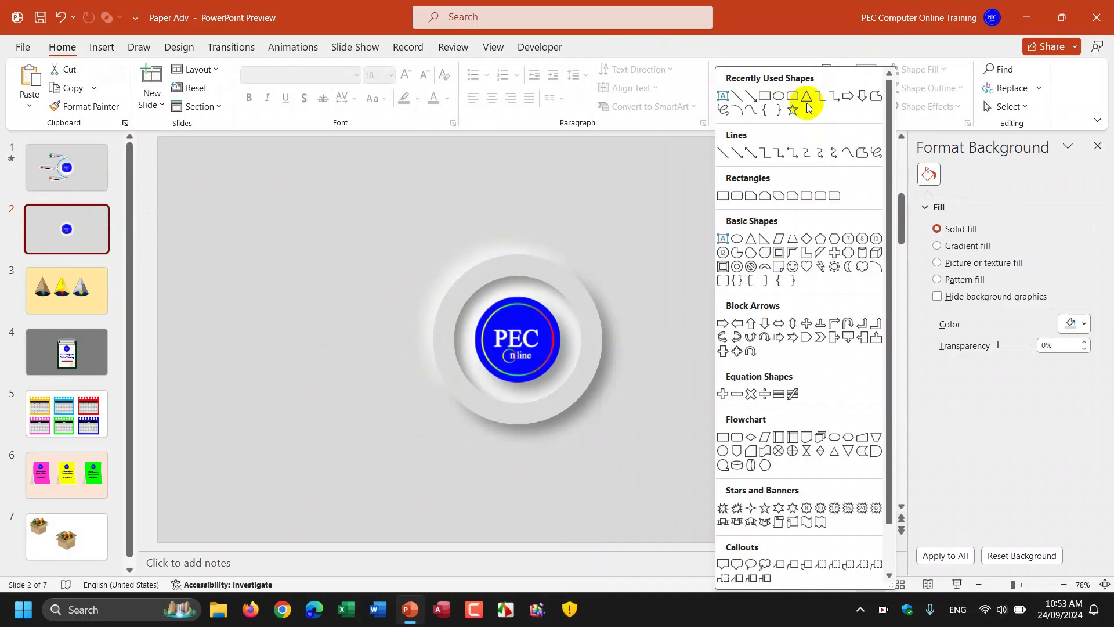
pyautogui.click(738, 109)
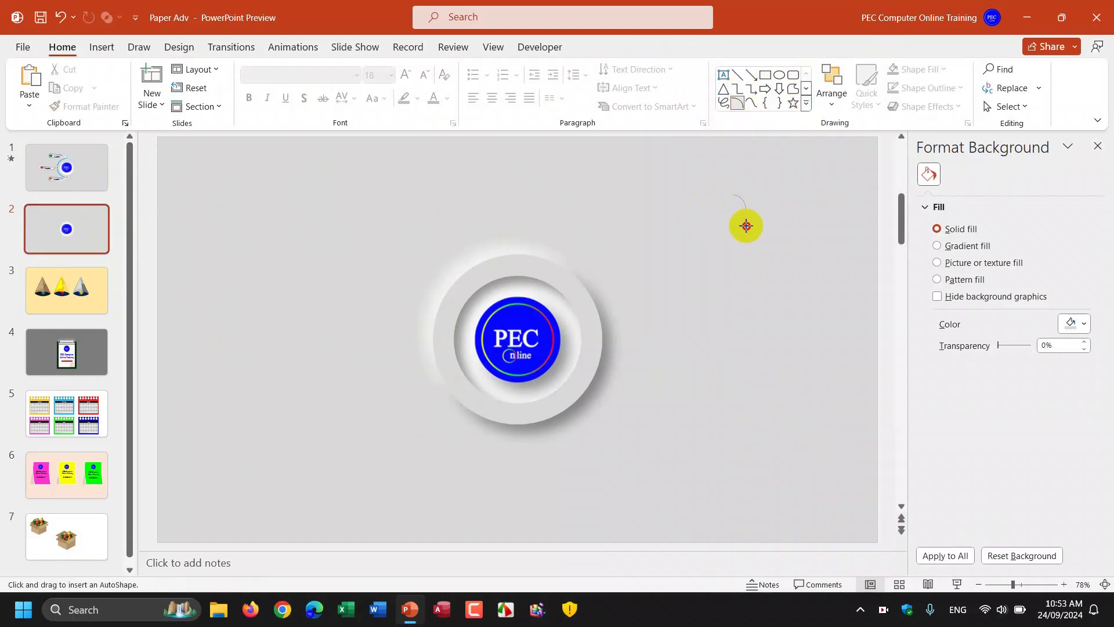
pyautogui.moveTo(734, 197)
pyautogui.mouseDown()
pyautogui.moveTo(749, 238)
pyautogui.moveTo(759, 236)
pyautogui.moveTo(742, 193)
pyautogui.mouseUp()
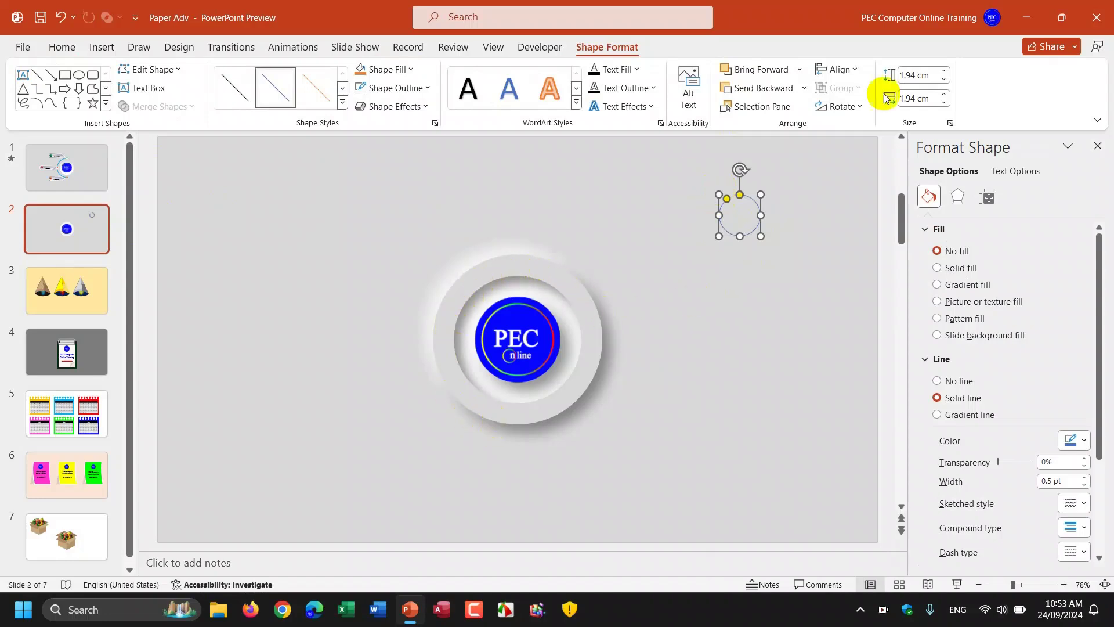
# - Resize the arc to 8 cm by 8 cm and move it beside the ring
pyautogui.click(939, 76)
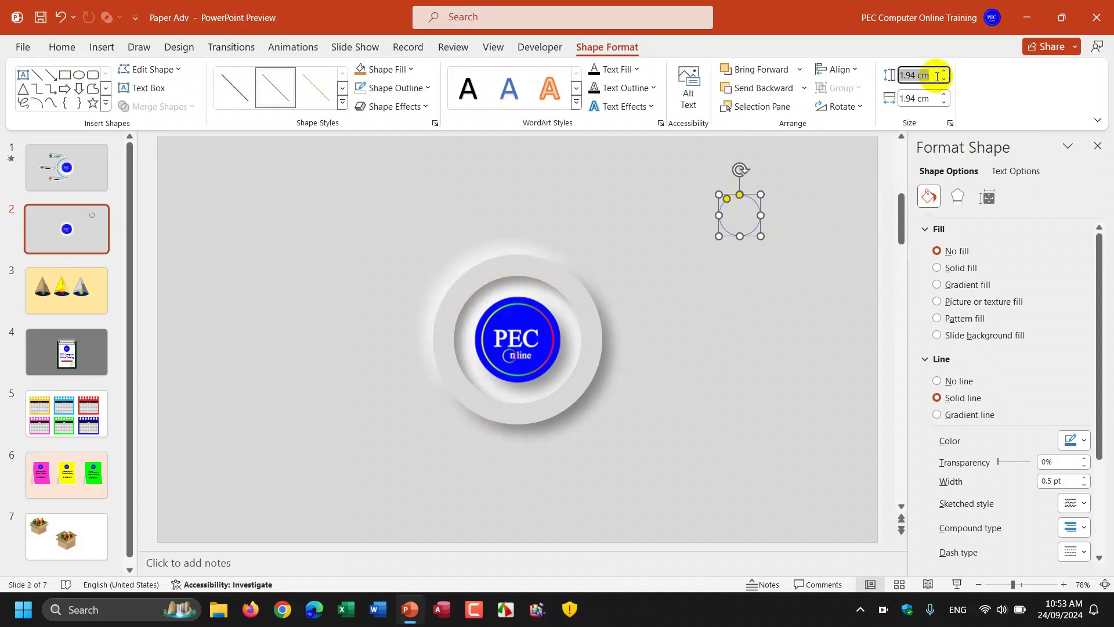
pyautogui.write('8')
pyautogui.press('Return')
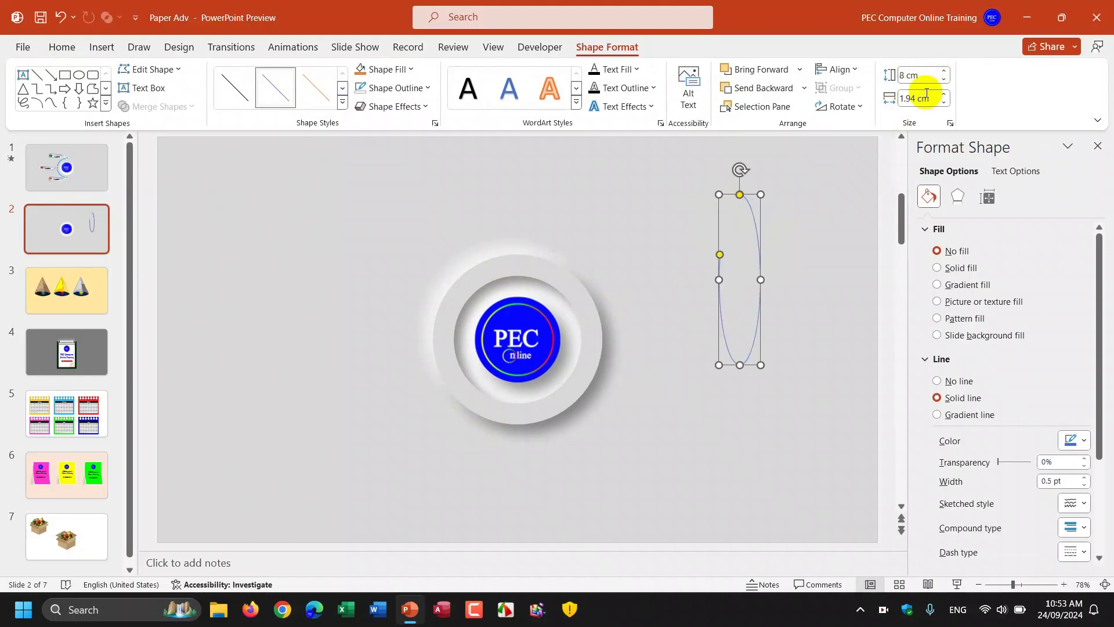
pyautogui.click(936, 97)
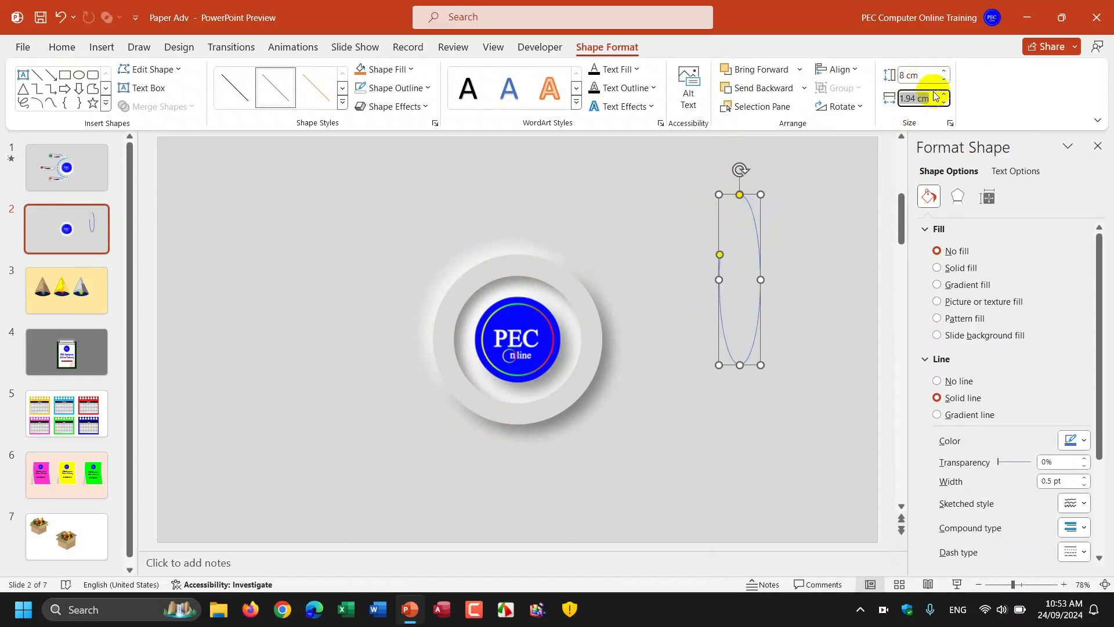
pyautogui.write('8')
pyautogui.press('Return')
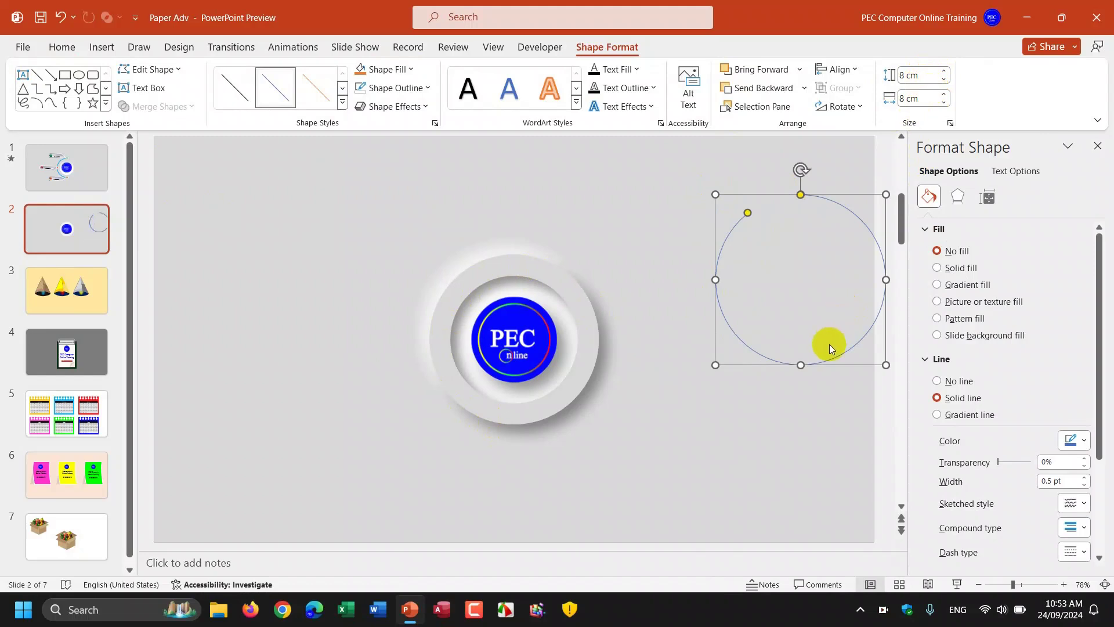
pyautogui.moveTo(833, 360); pyautogui.dragTo(757, 386)
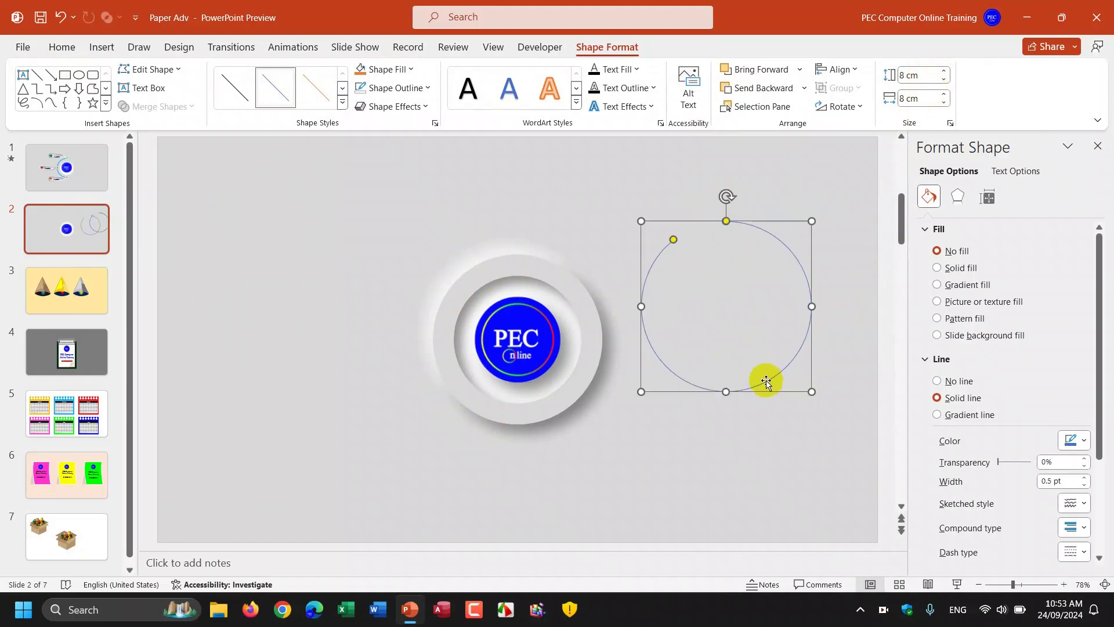
# - Give the arc a light blue outline with a 4.5 pt weight
pyautogui.click(429, 89)
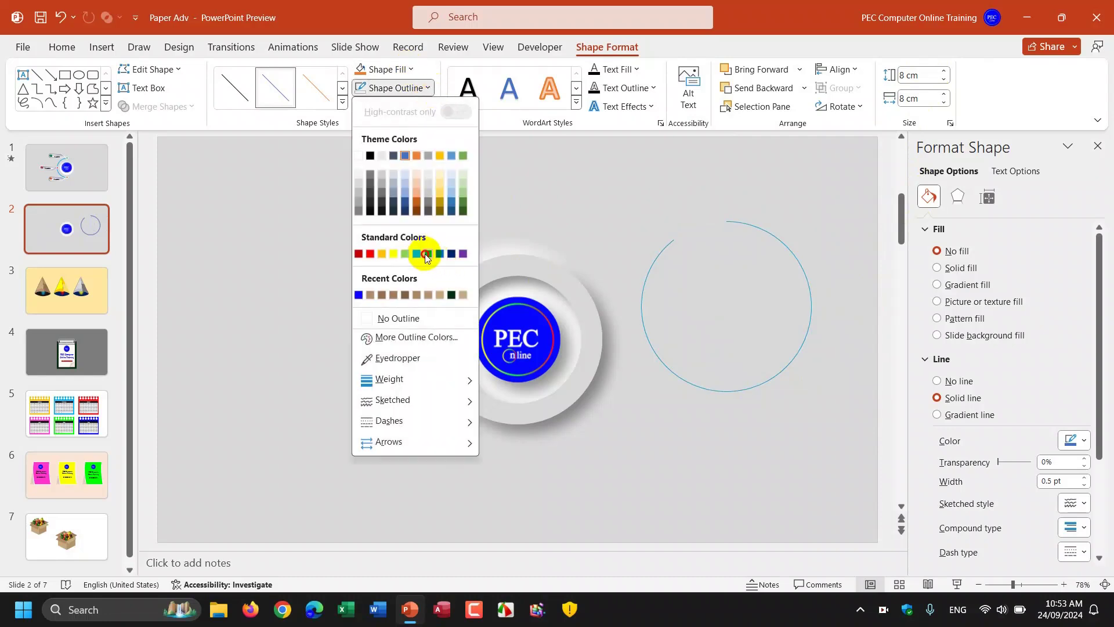
pyautogui.click(425, 255)
pyautogui.click(429, 89)
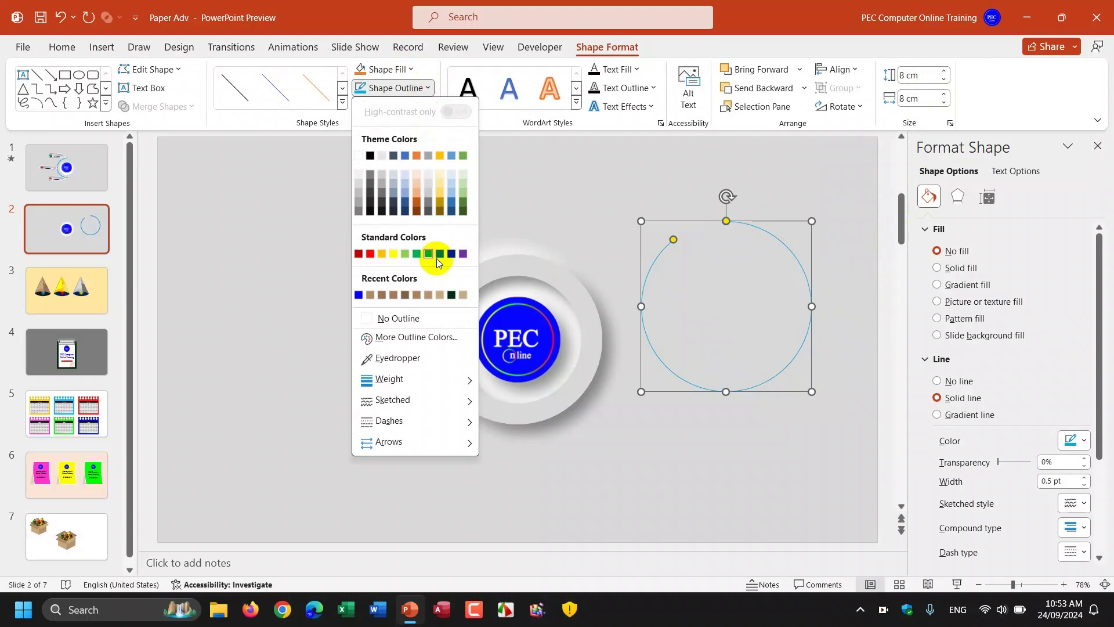
pyautogui.moveTo(390, 379)
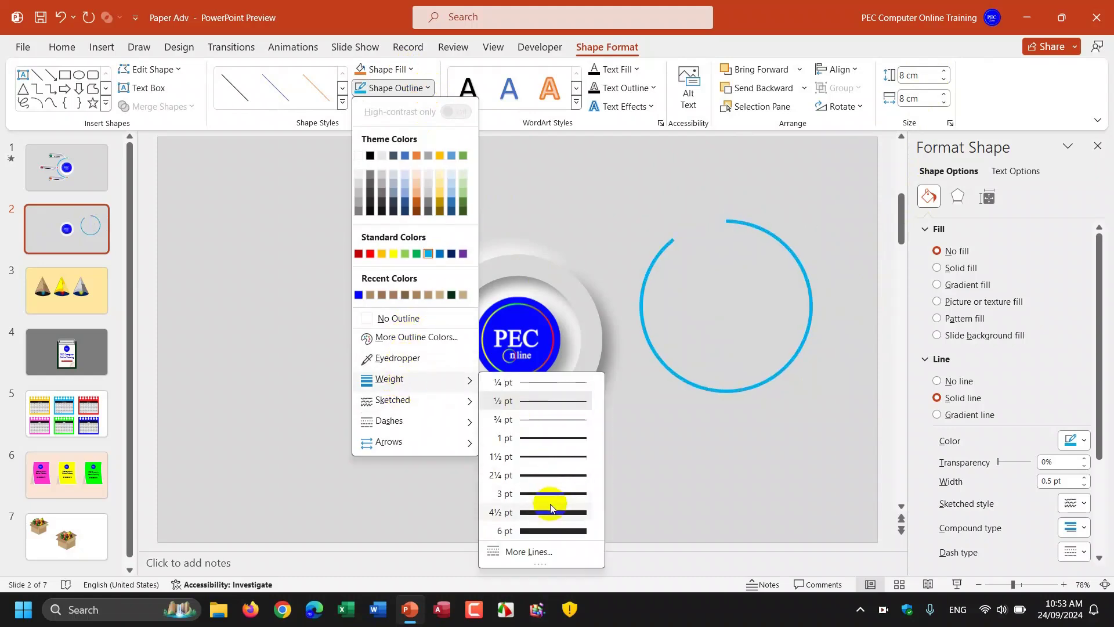
pyautogui.click(553, 495)
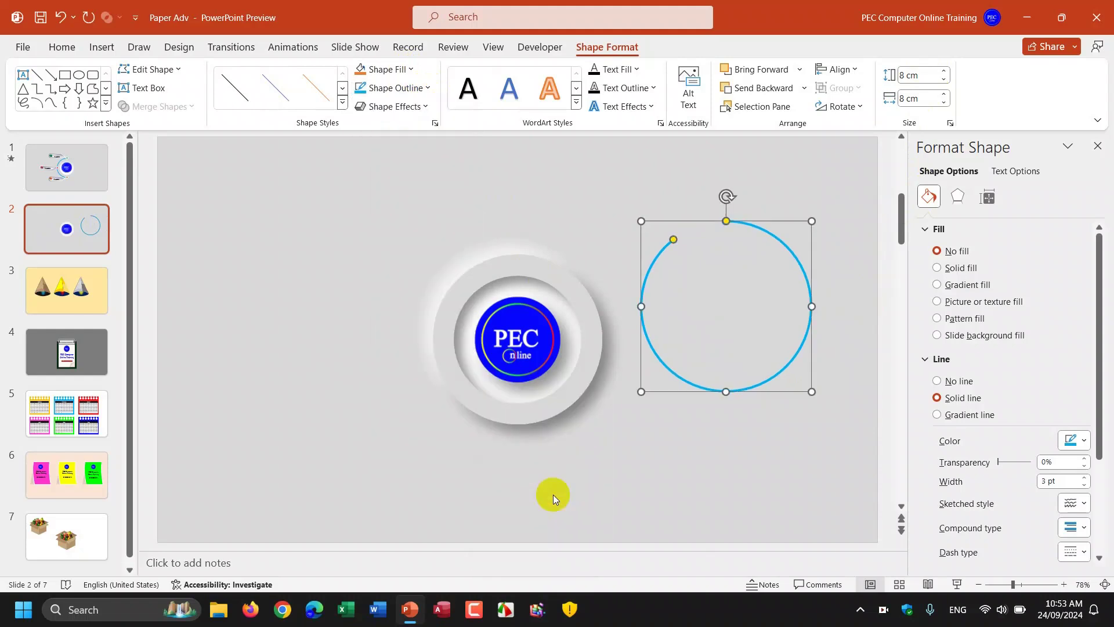
pyautogui.click(426, 88)
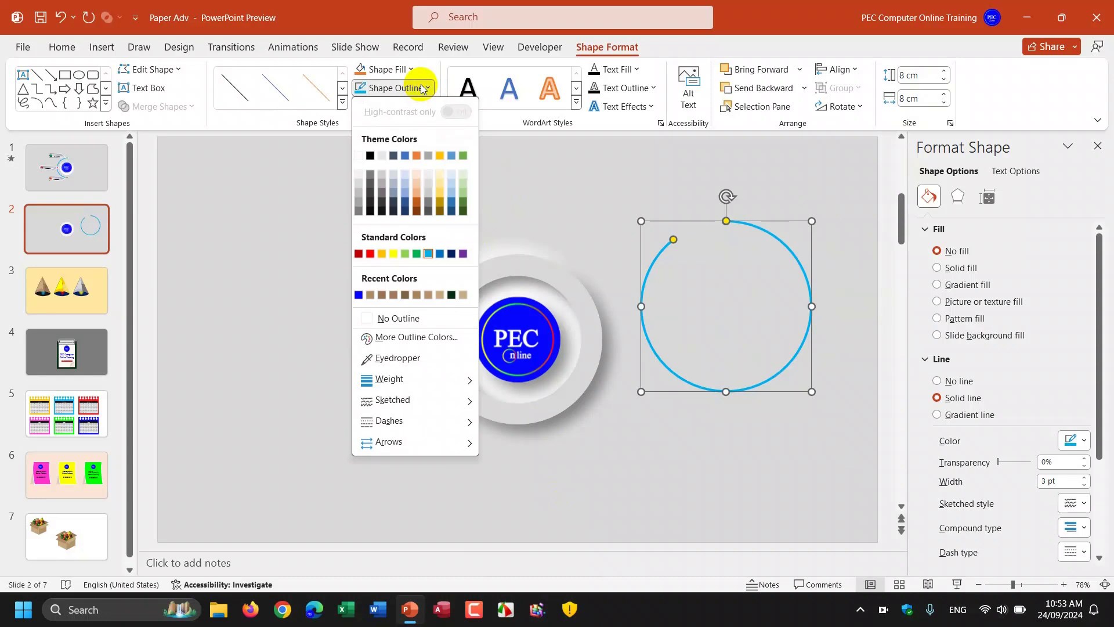
pyautogui.moveTo(389, 379)
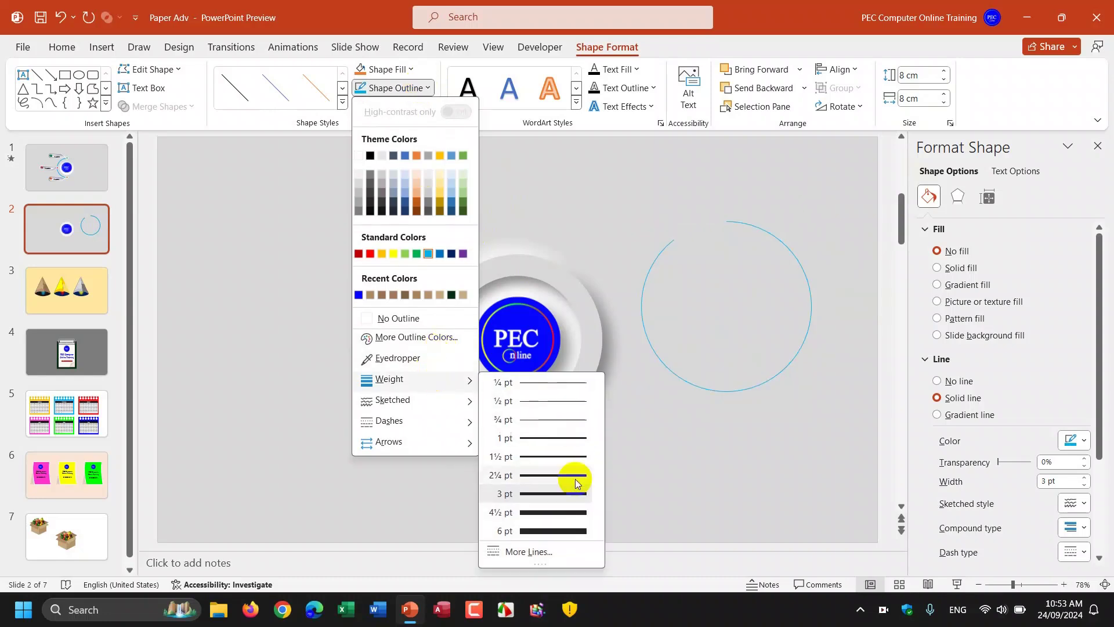
pyautogui.click(563, 515)
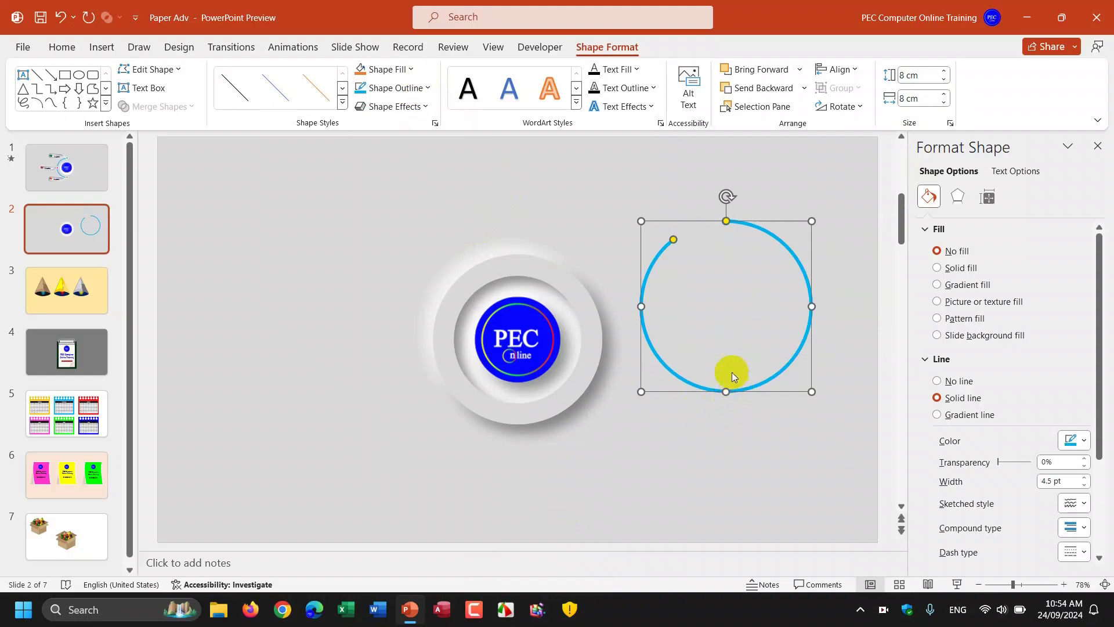
# - Centre the blue ring horizontally and vertically over the logo
pyautogui.click(839, 70)
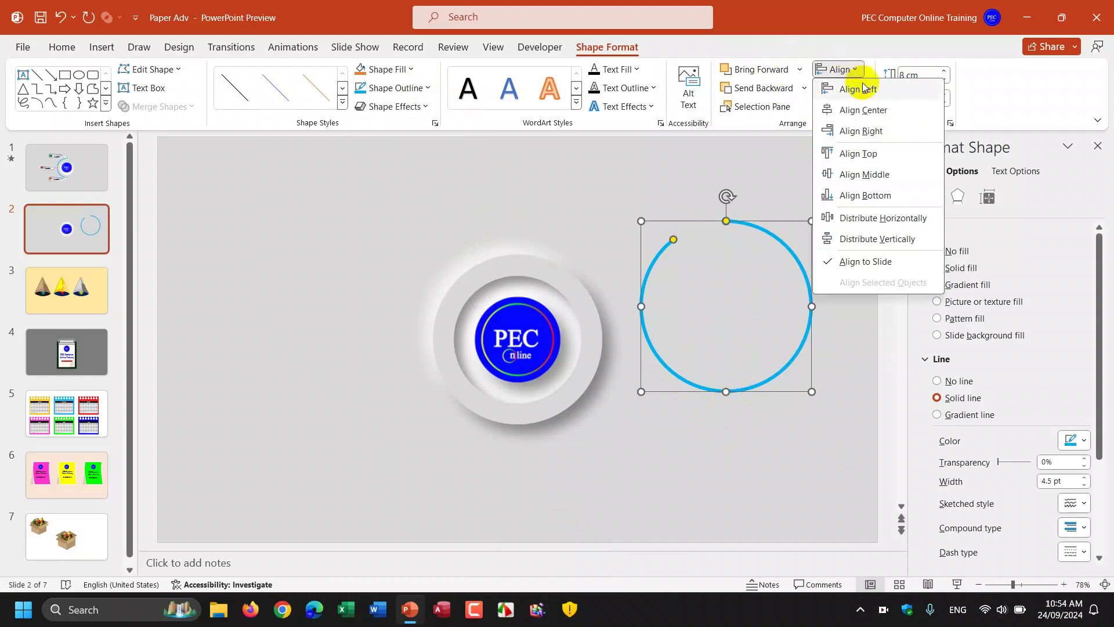
pyautogui.click(864, 109)
pyautogui.click(839, 70)
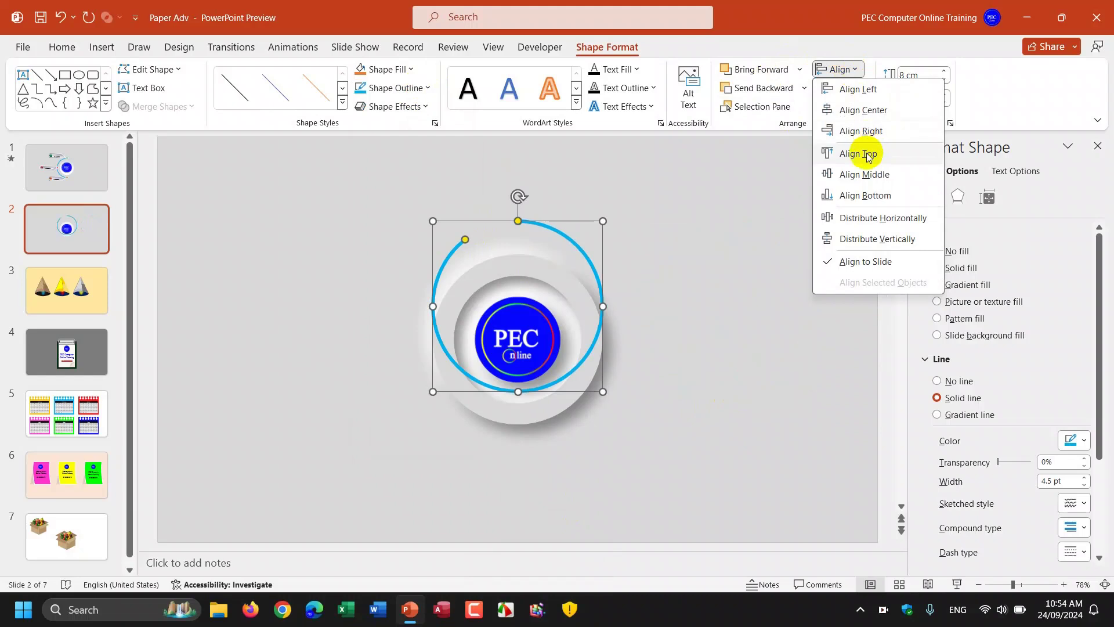
pyautogui.click(865, 174)
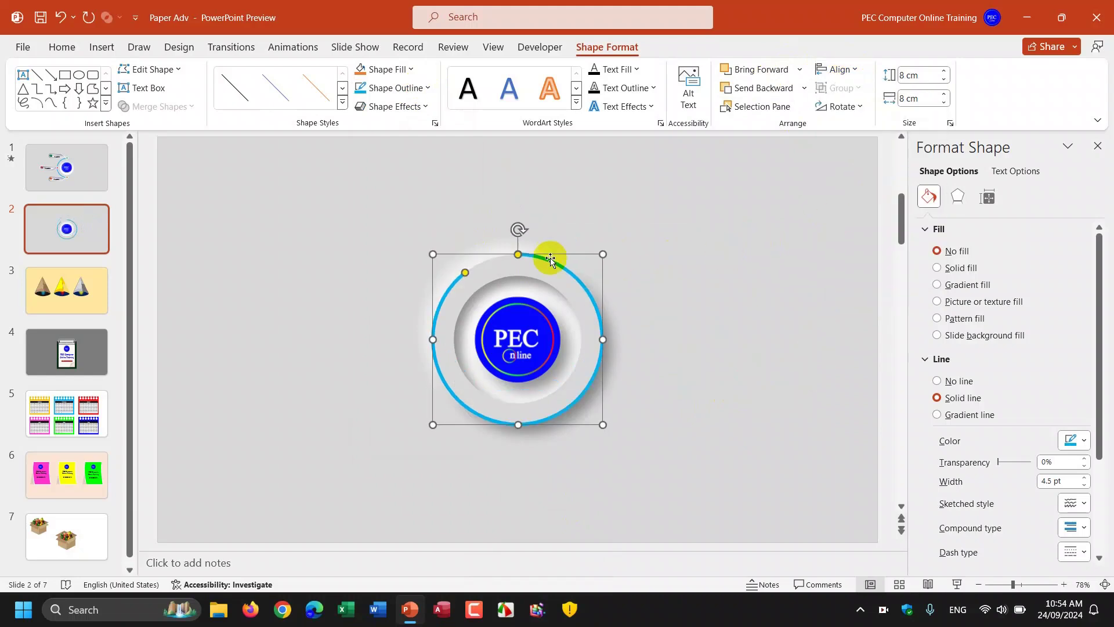
# - Trim the ring to a left half arc with guides shown, then view slide 1
pyautogui.moveTo(518, 255)
pyautogui.mouseDown()
pyautogui.moveTo(542, 433)
pyautogui.moveTo(523, 430)
pyautogui.mouseUp()
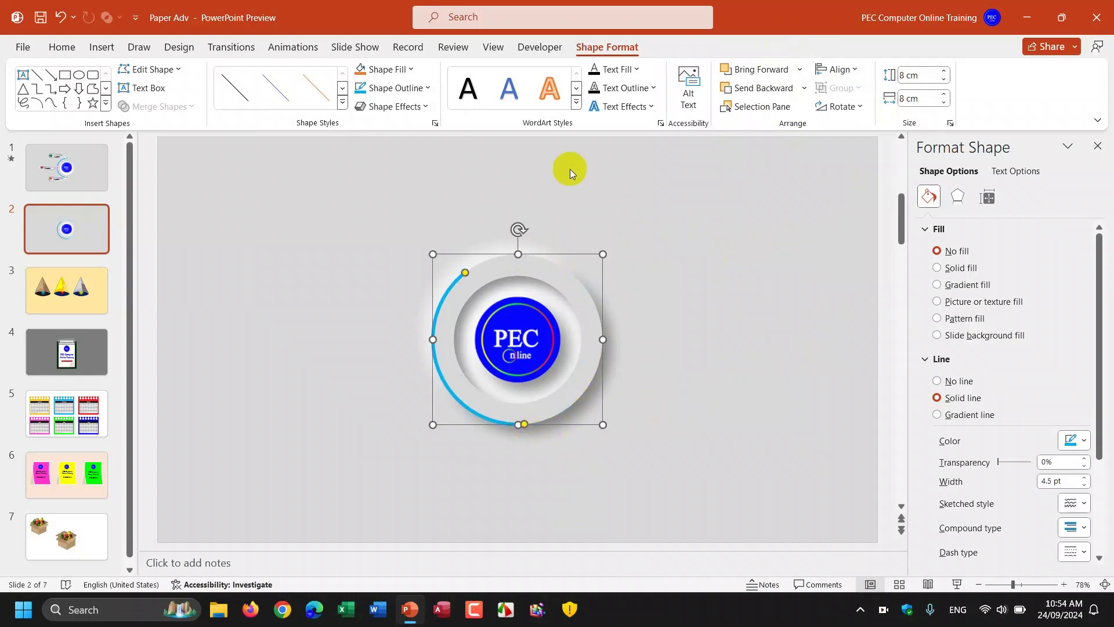
pyautogui.click(493, 47)
pyautogui.click(318, 106)
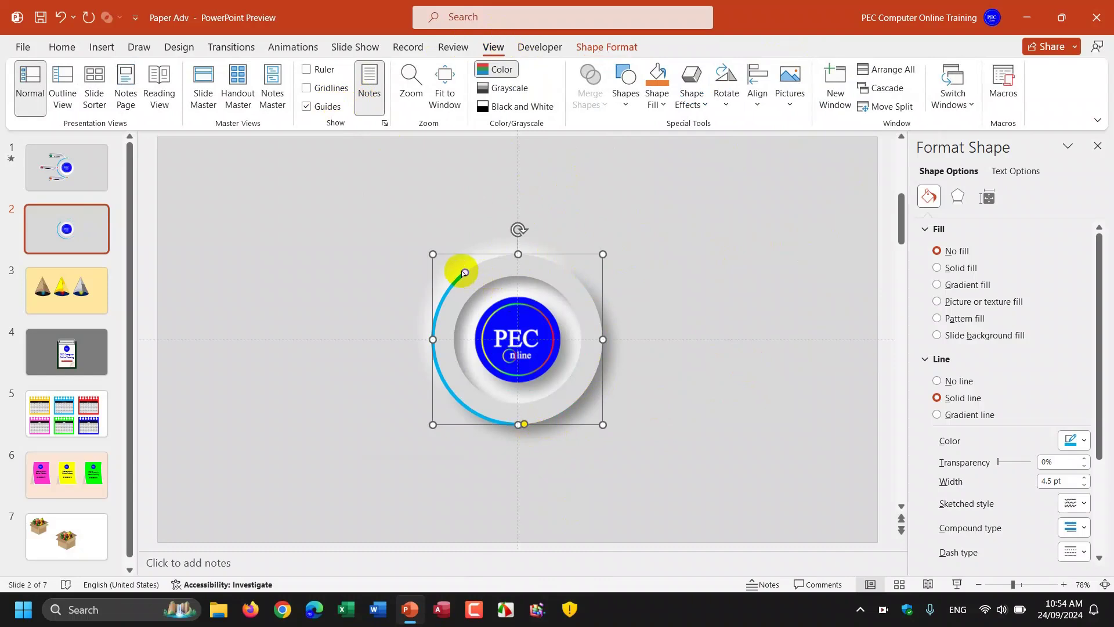
pyautogui.moveTo(466, 274); pyautogui.dragTo(511, 260)
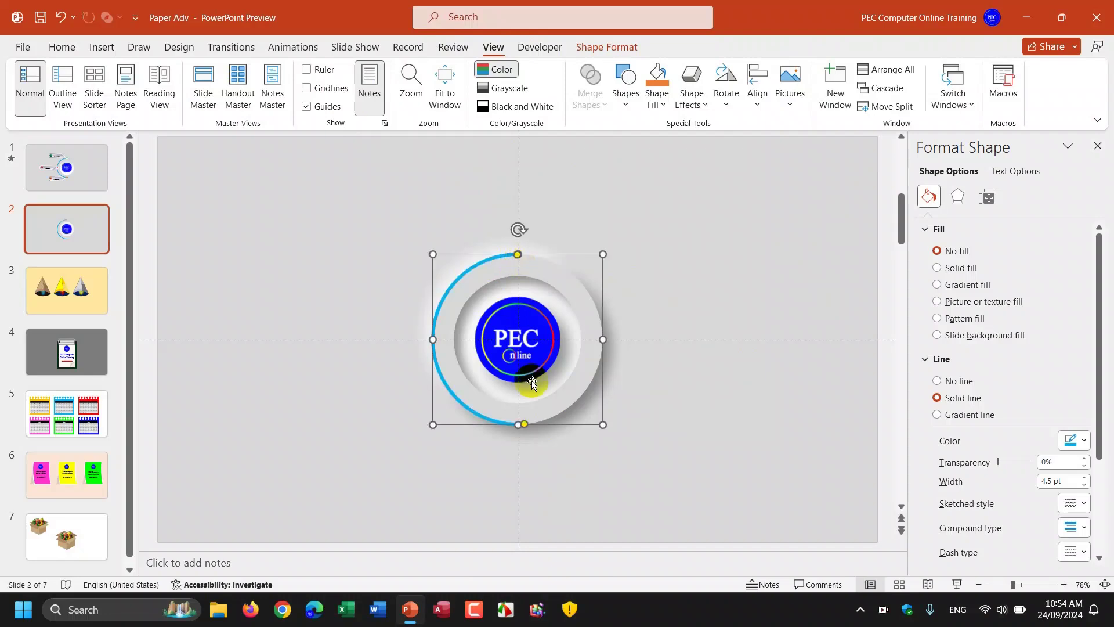
pyautogui.moveTo(524, 426); pyautogui.dragTo(525, 427)
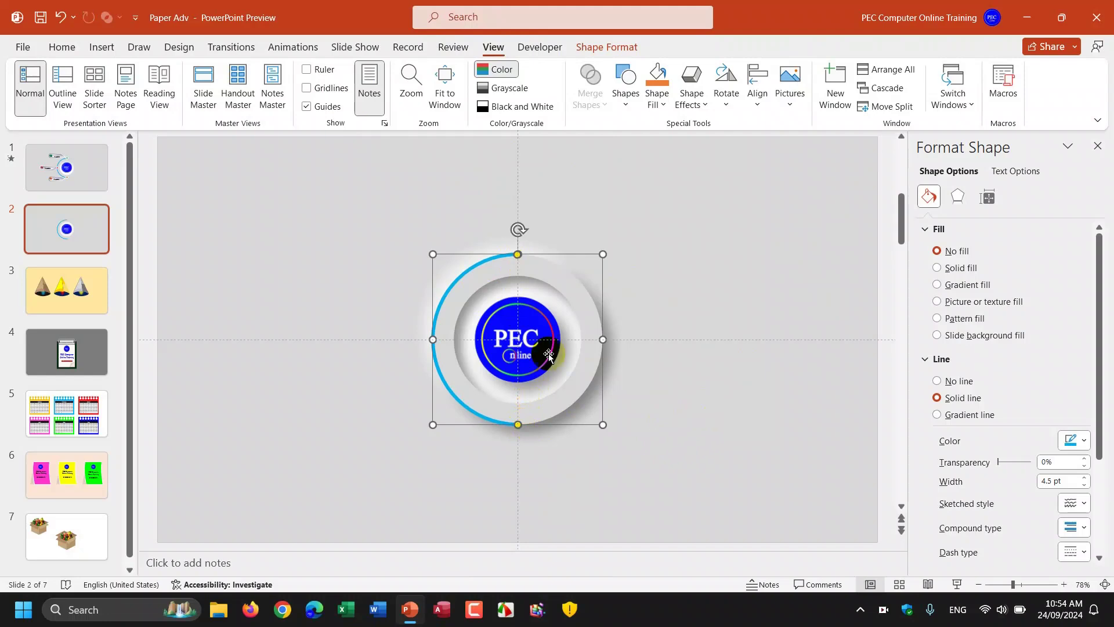
pyautogui.click(67, 168)
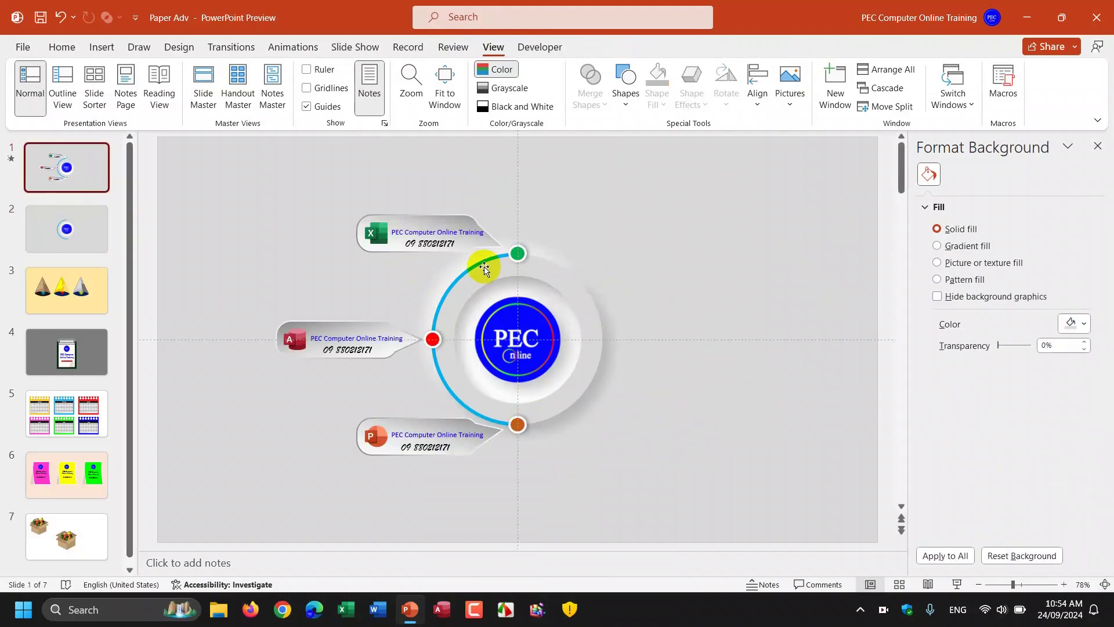
# - Draw a small circle on slide 2 to serve as a dot
pyautogui.click(91, 235)
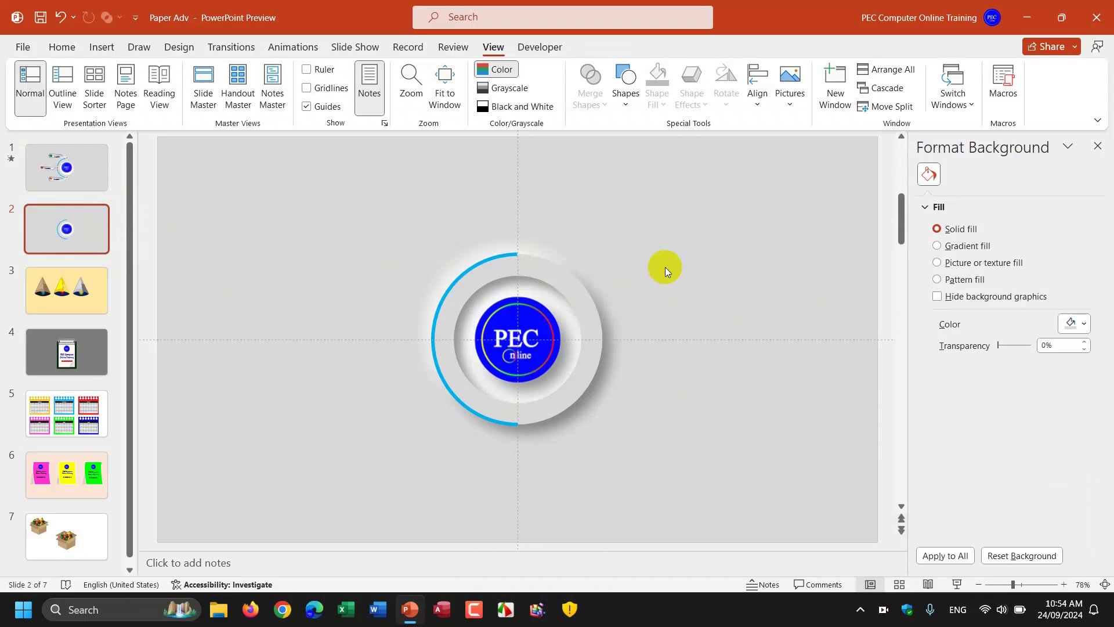
pyautogui.click(61, 47)
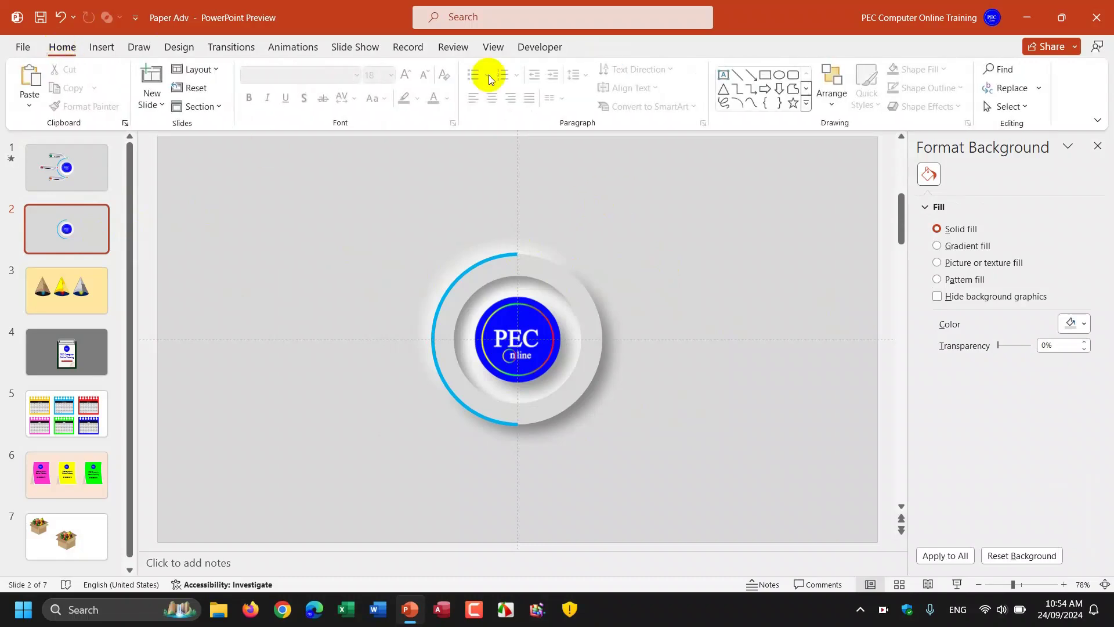
pyautogui.click(782, 75)
pyautogui.click(677, 218)
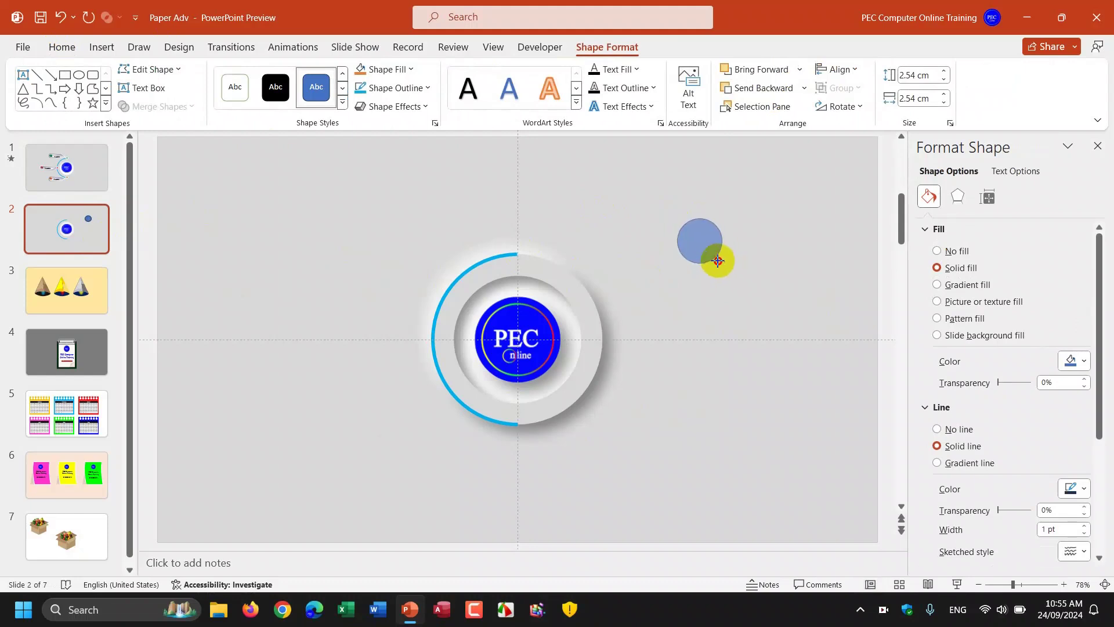
pyautogui.moveTo(732, 273); pyautogui.dragTo(684, 228)
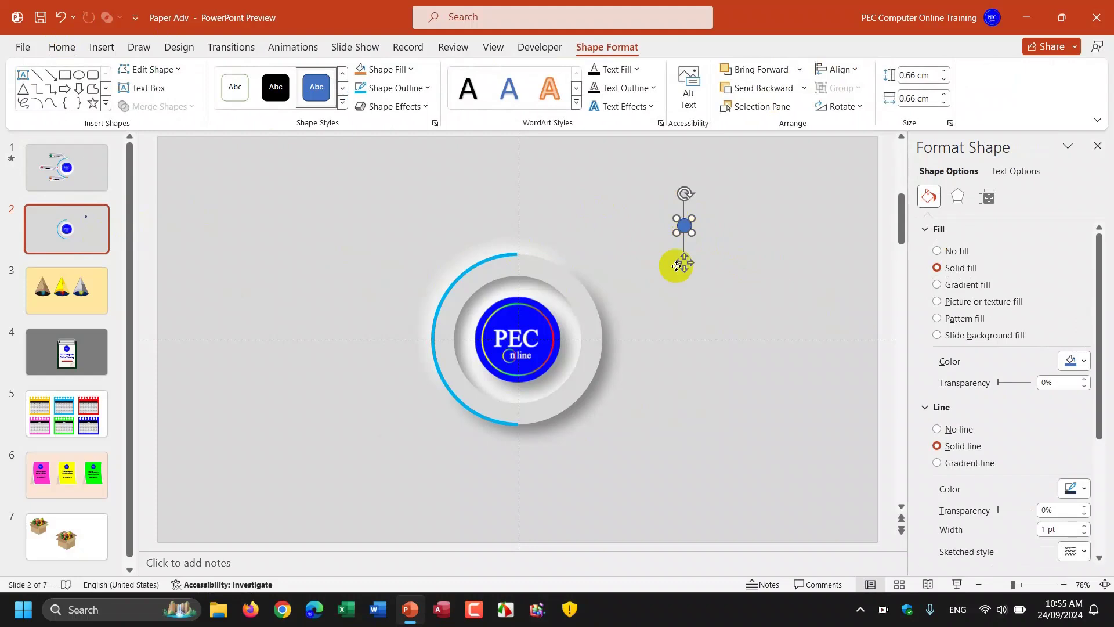
# - Fill the dot red and give it a white 3 pt outline
pyautogui.click(414, 71)
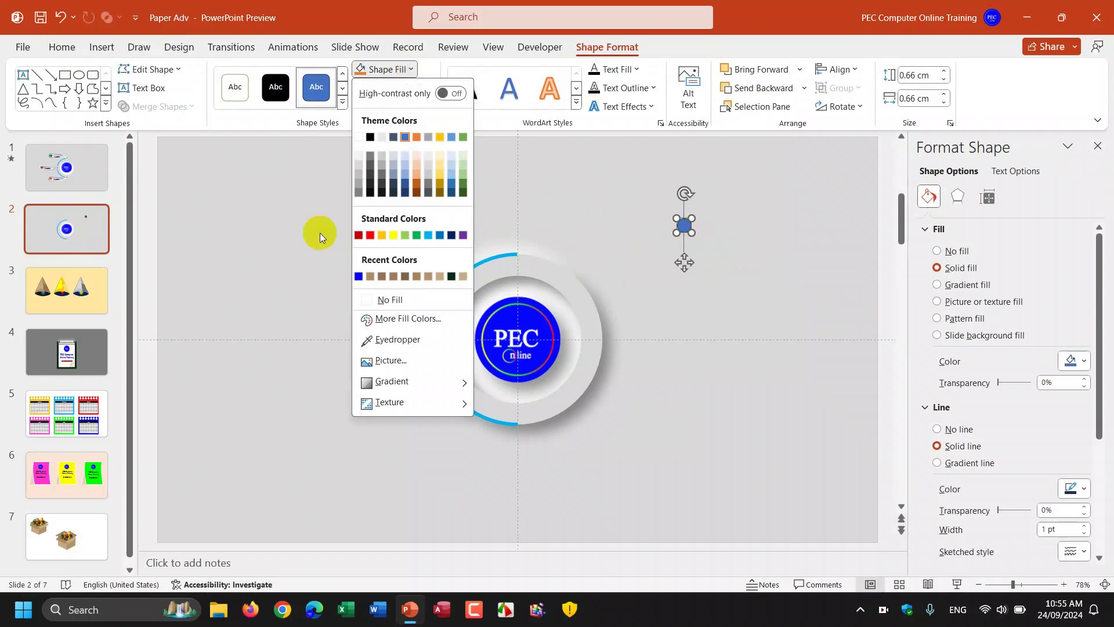
pyautogui.click(371, 235)
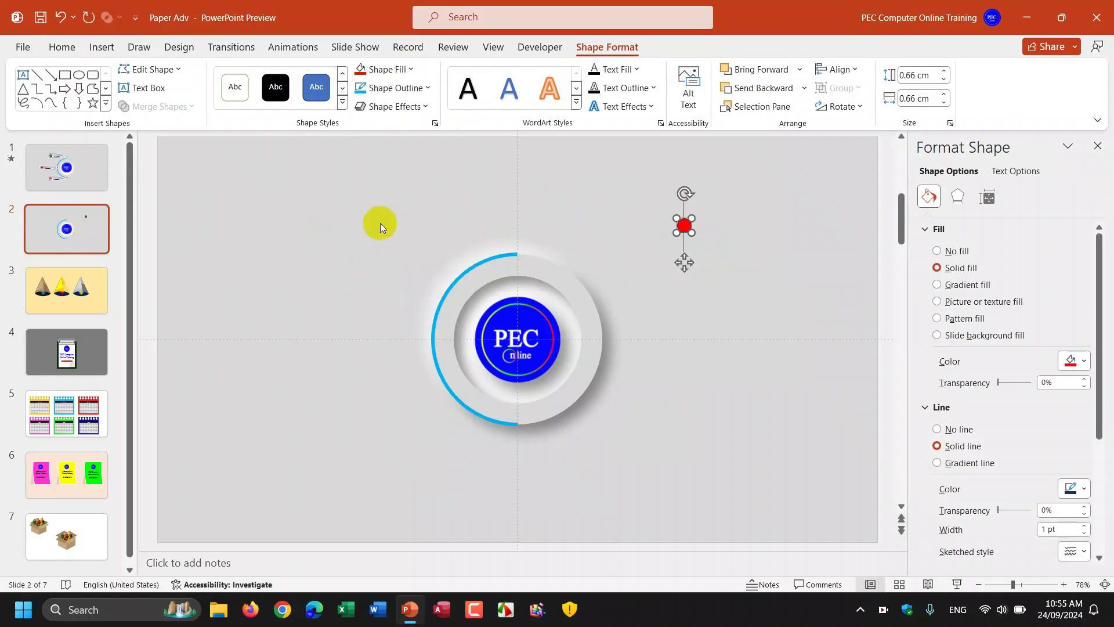
pyautogui.click(428, 89)
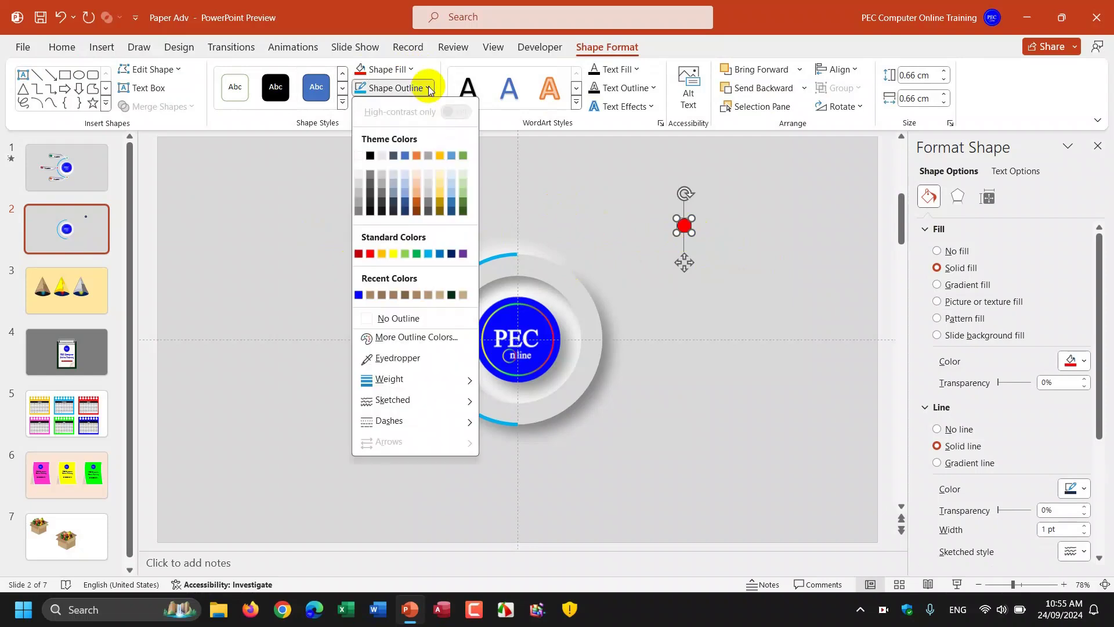
pyautogui.click(359, 157)
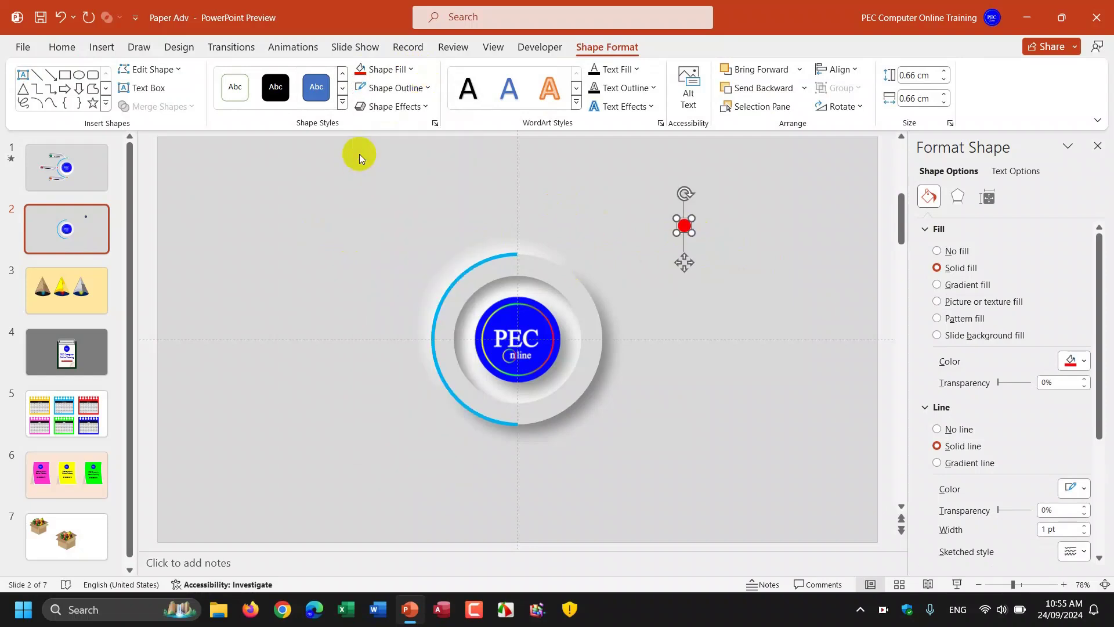
pyautogui.click(426, 88)
pyautogui.moveTo(389, 379)
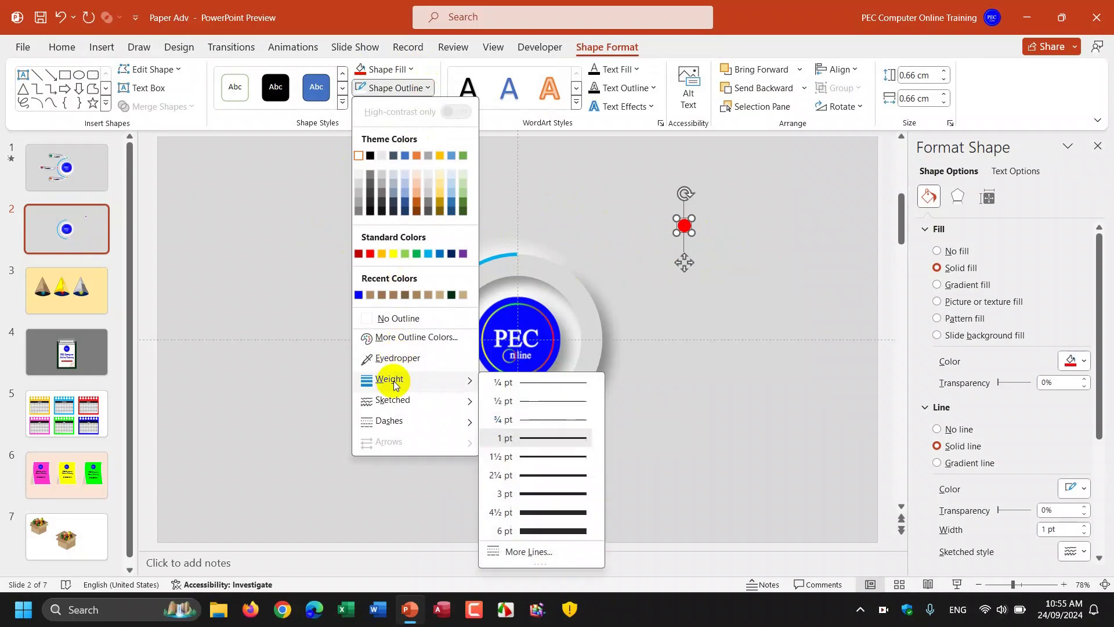
pyautogui.click(550, 495)
# - Place the red dot on the blue arc's top end and check its position
pyautogui.moveTo(685, 228); pyautogui.dragTo(517, 246)
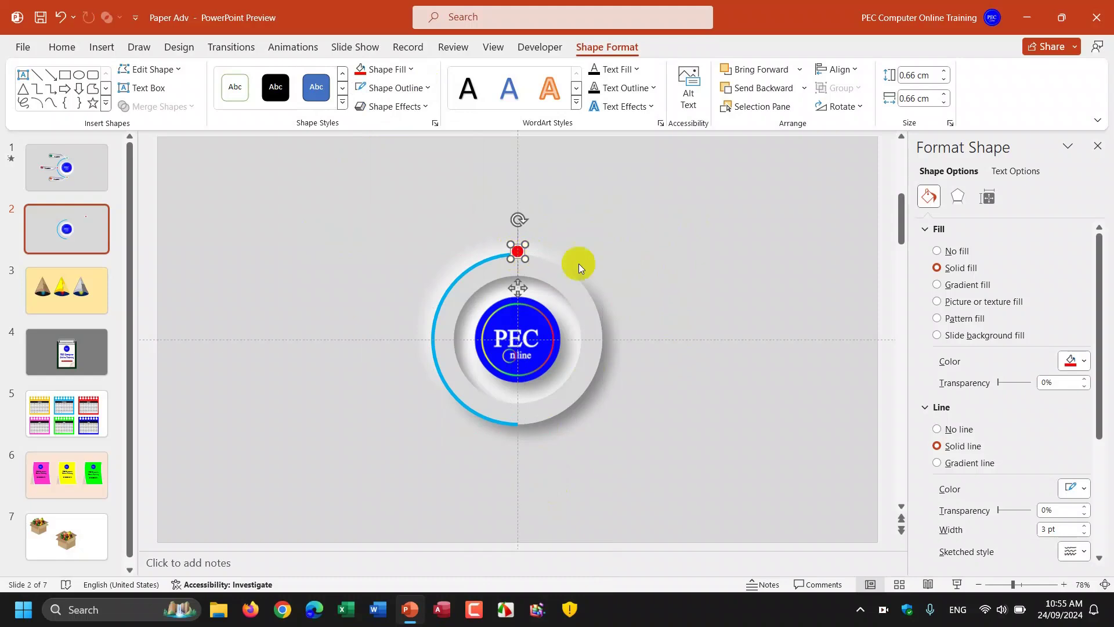
pyautogui.click(763, 285)
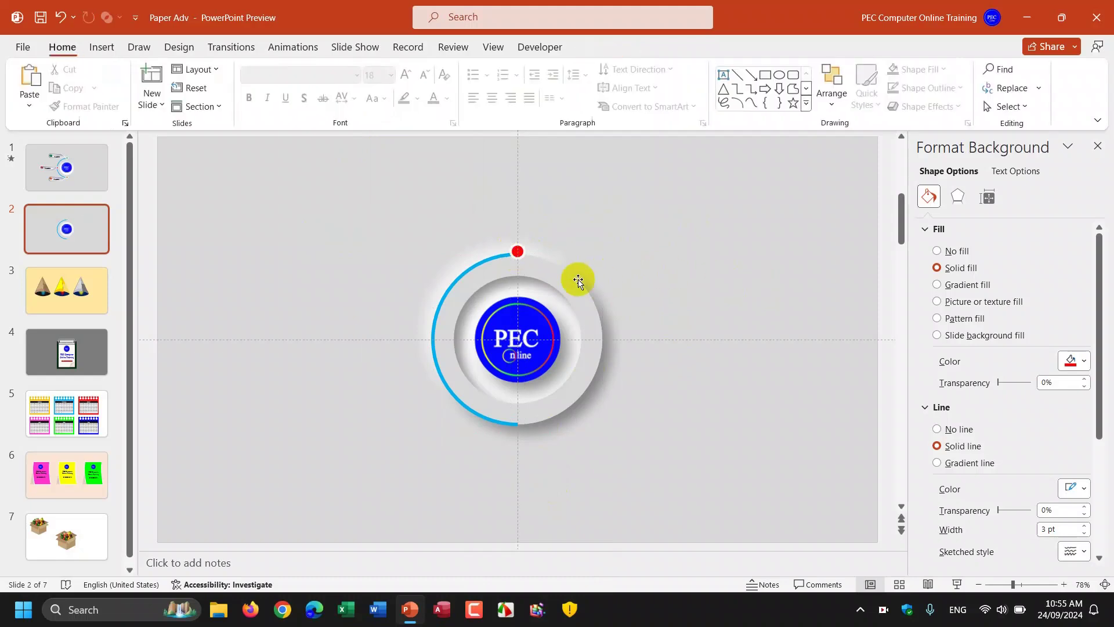
pyautogui.click(517, 252)
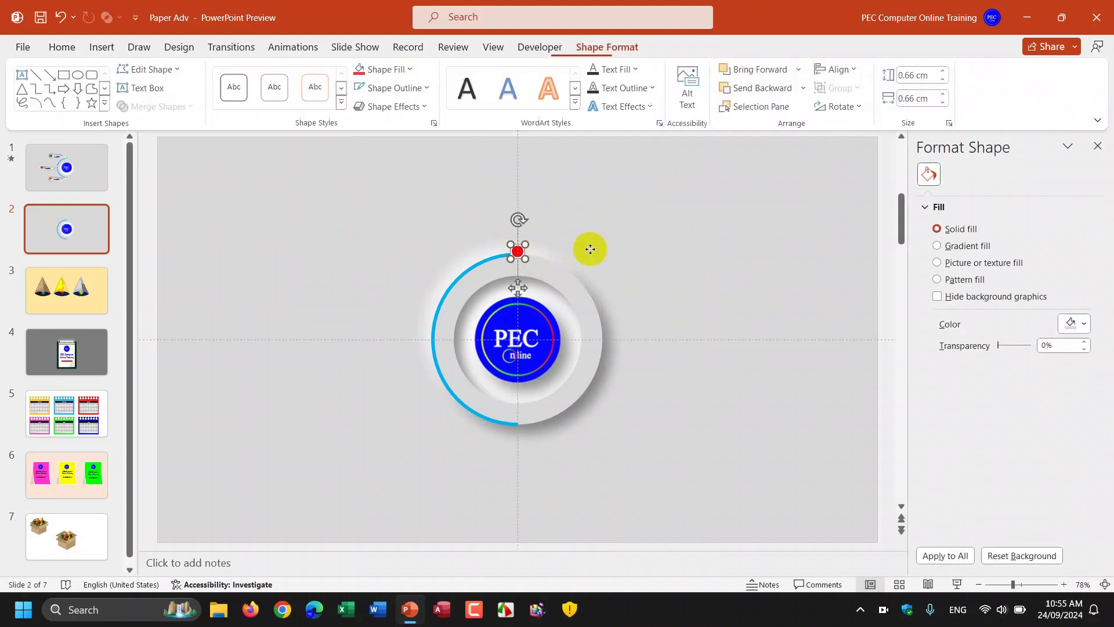
pyautogui.click(680, 259)
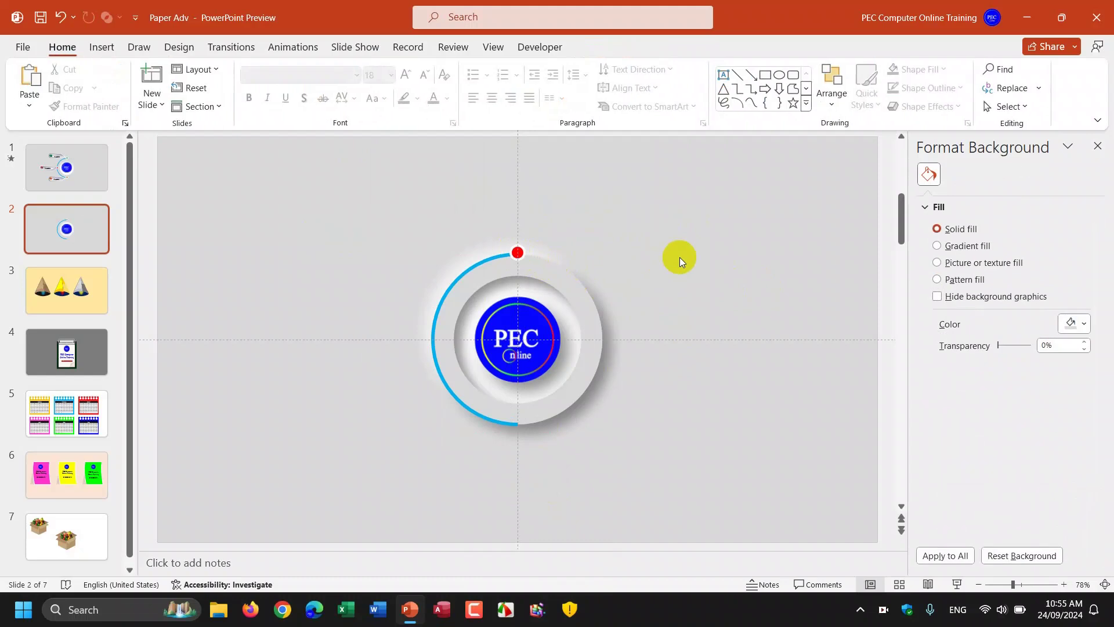
# - Referencing slide 1, draw a rounded blue bar, about 6.28 cm wide, above-left of the red dot
pyautogui.click(66, 166)
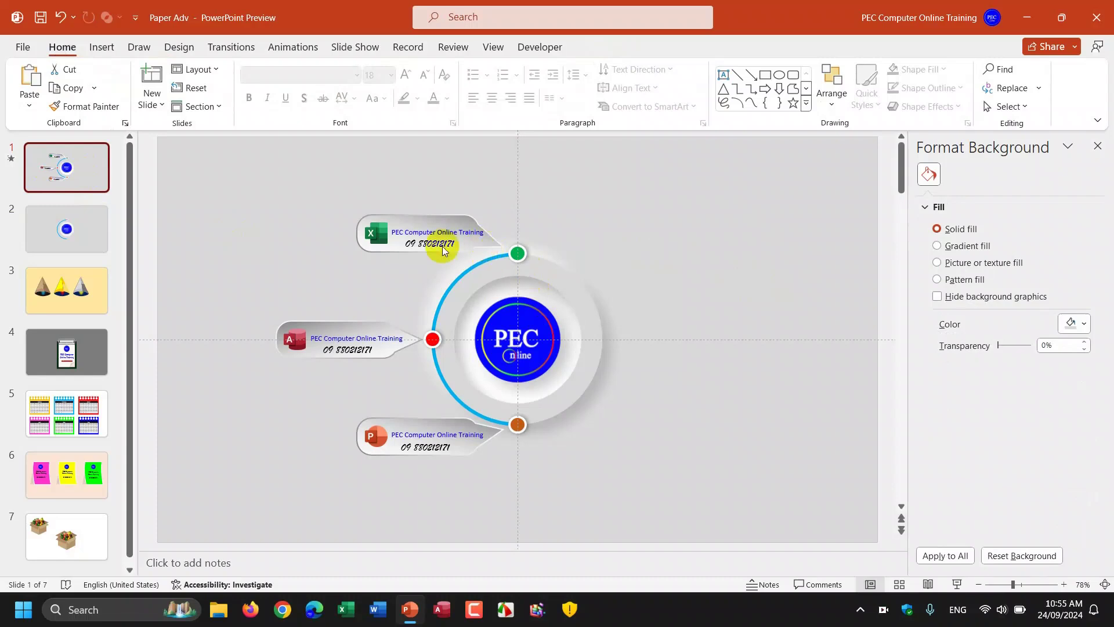
pyautogui.click(91, 229)
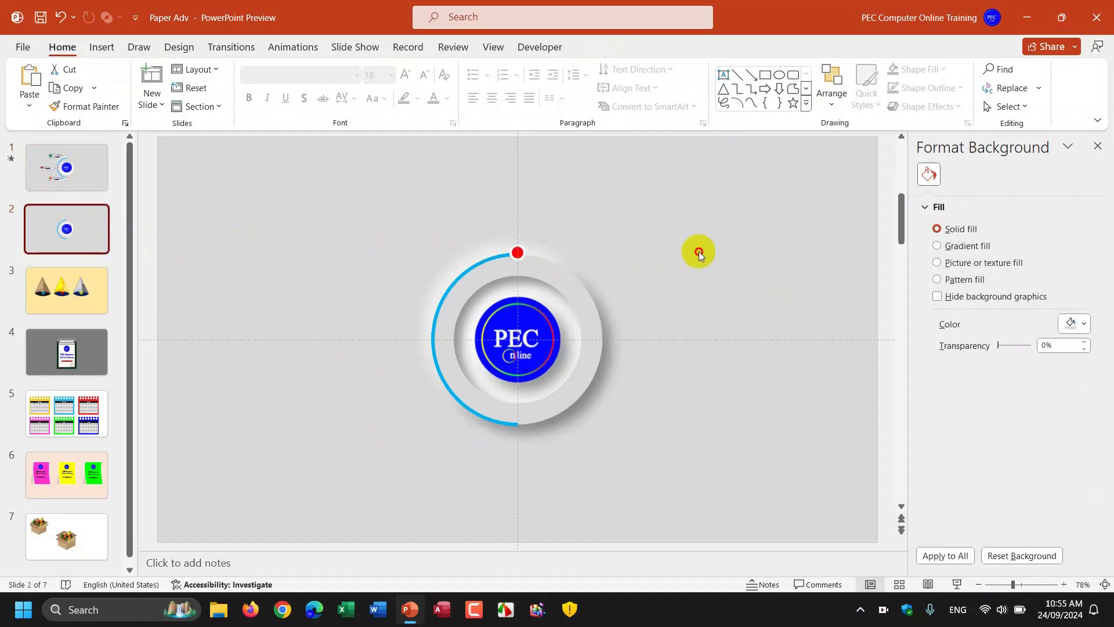
pyautogui.click(794, 74)
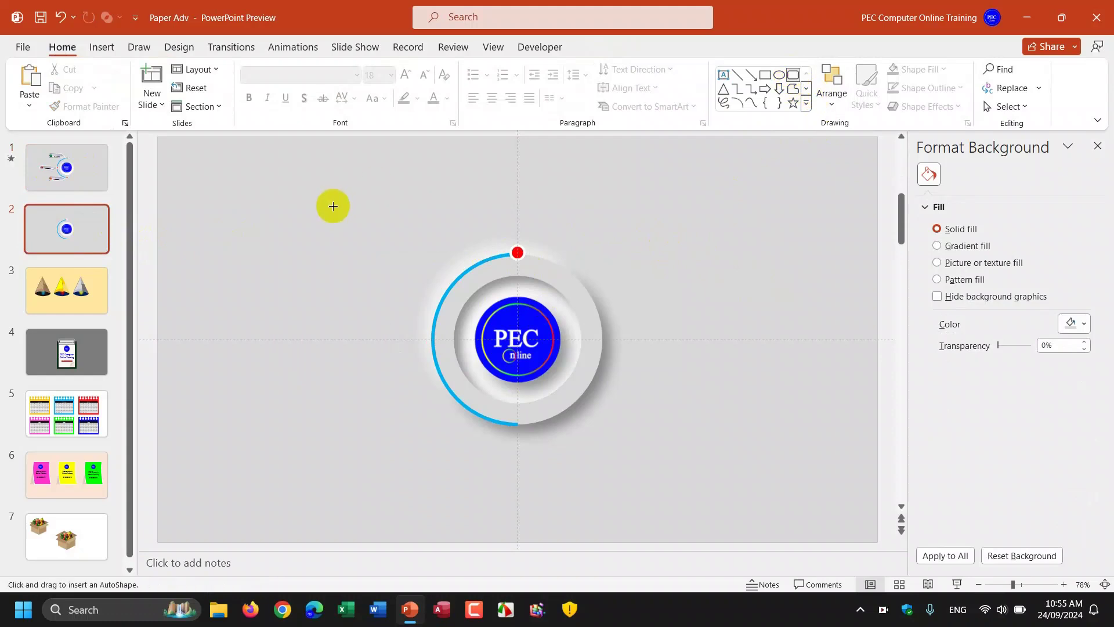
pyautogui.moveTo(362, 212); pyautogui.dragTo(474, 254)
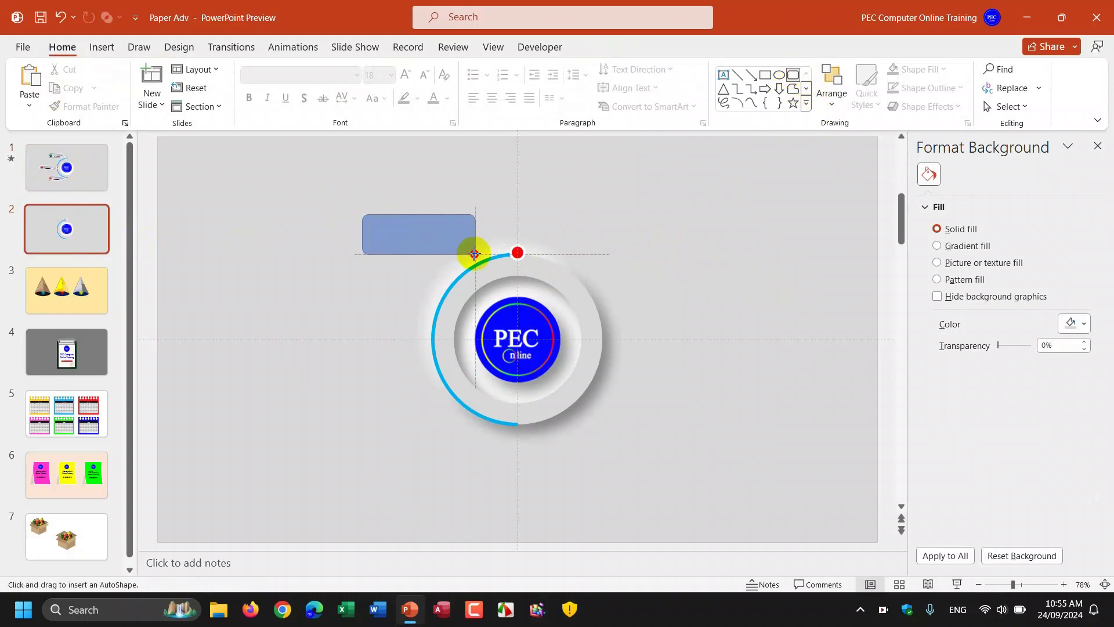
pyautogui.moveTo(475, 251); pyautogui.dragTo(475, 252)
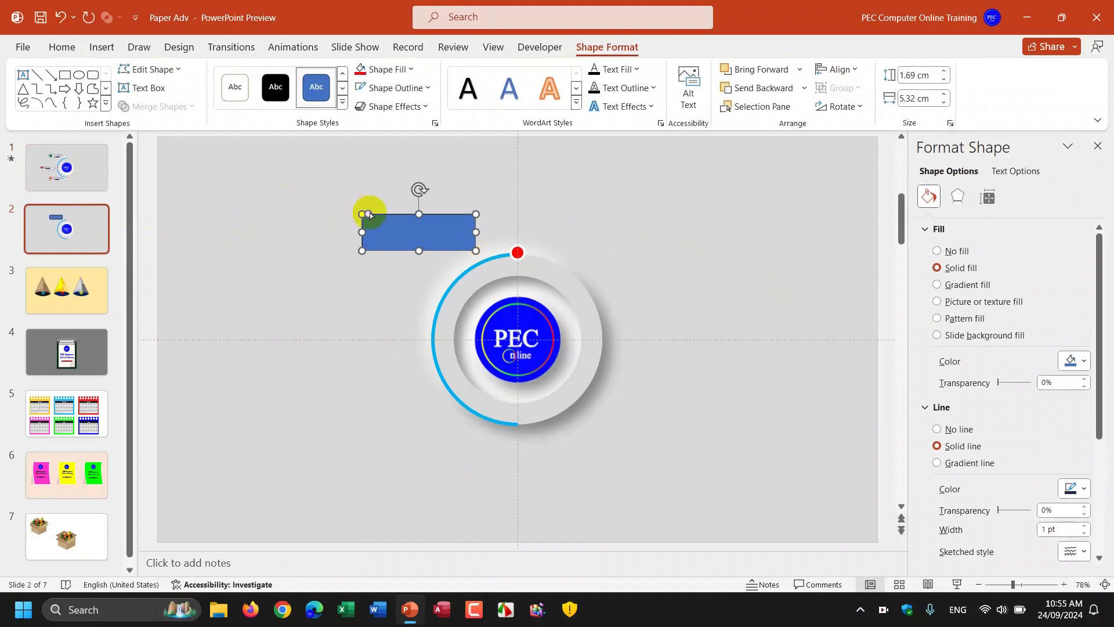
pyautogui.moveTo(369, 215)
pyautogui.mouseDown()
pyautogui.moveTo(383, 216)
pyautogui.moveTo(341, 233)
pyautogui.mouseUp()
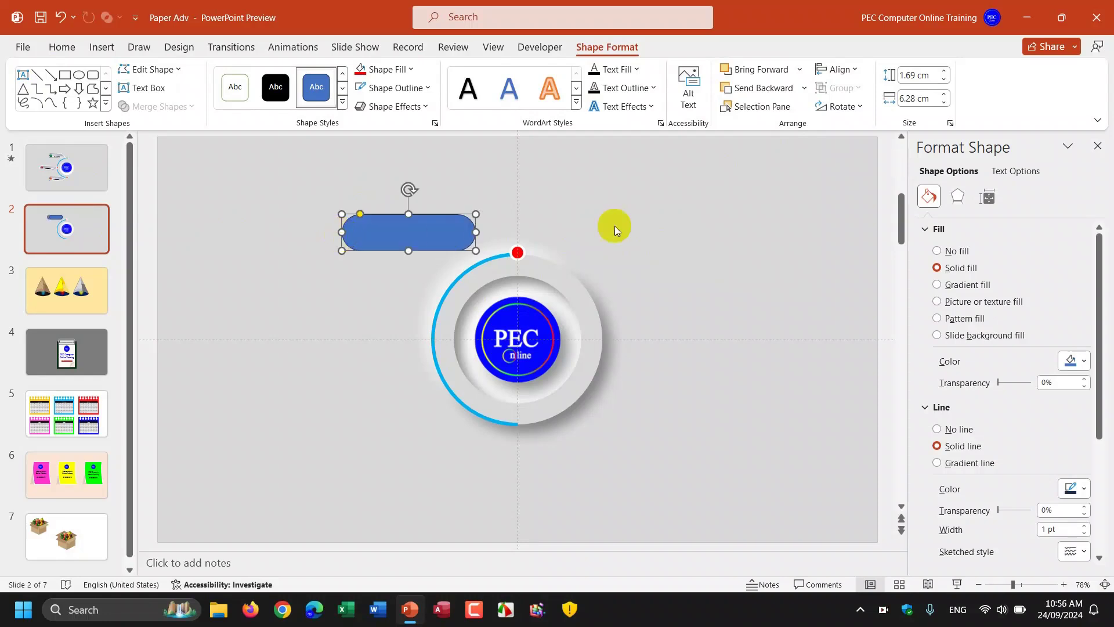
pyautogui.click(635, 227)
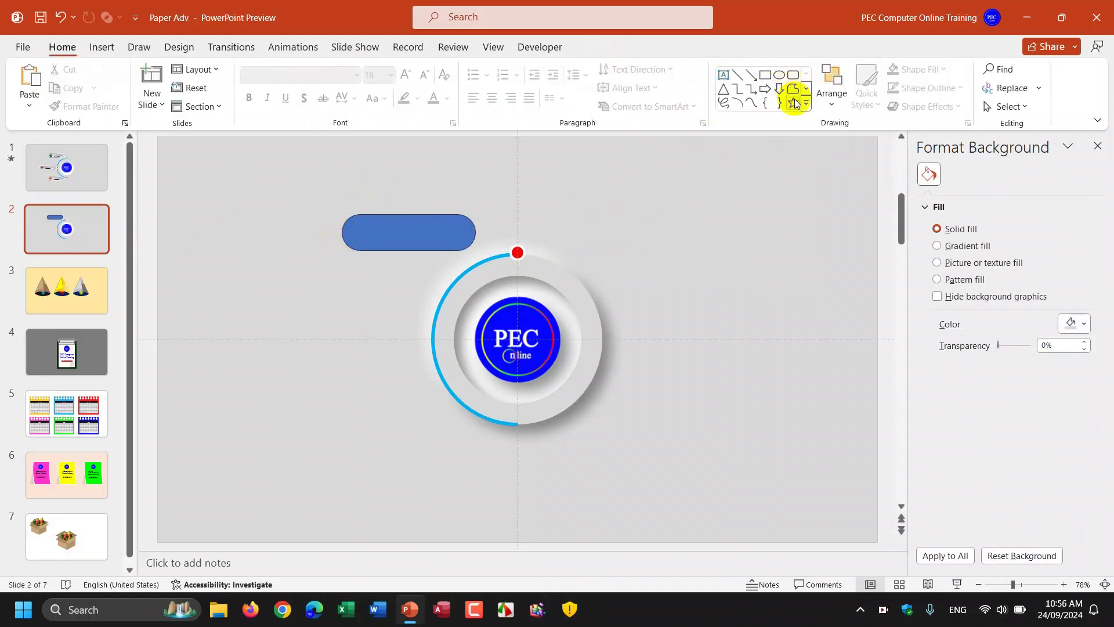
# - Draw an isosceles triangle pointing sideways at the blue bar's right end and union them
pyautogui.click(724, 90)
pyautogui.moveTo(533, 195); pyautogui.dragTo(556, 223)
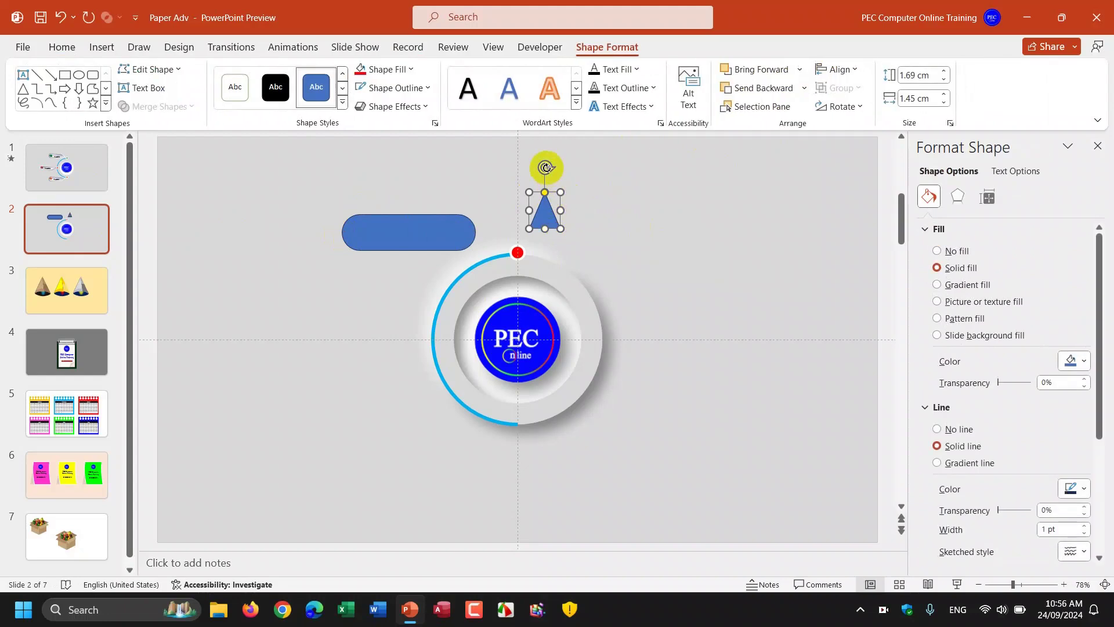
pyautogui.moveTo(544, 167)
pyautogui.mouseDown()
pyautogui.moveTo(581, 211)
pyautogui.moveTo(485, 233)
pyautogui.mouseUp()
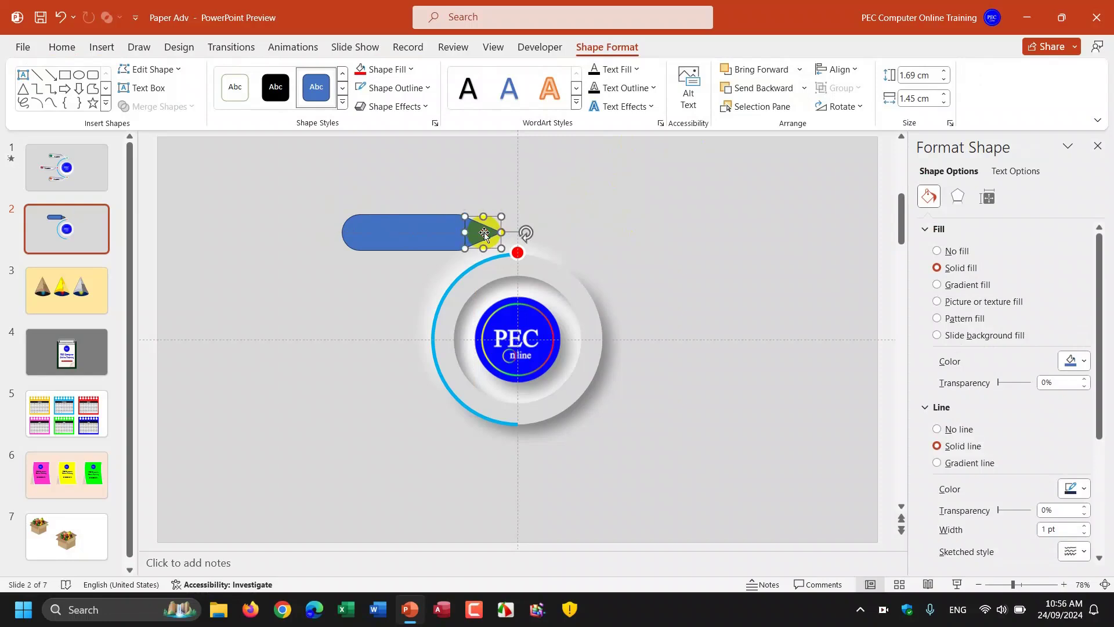
pyautogui.moveTo(502, 230); pyautogui.dragTo(509, 245)
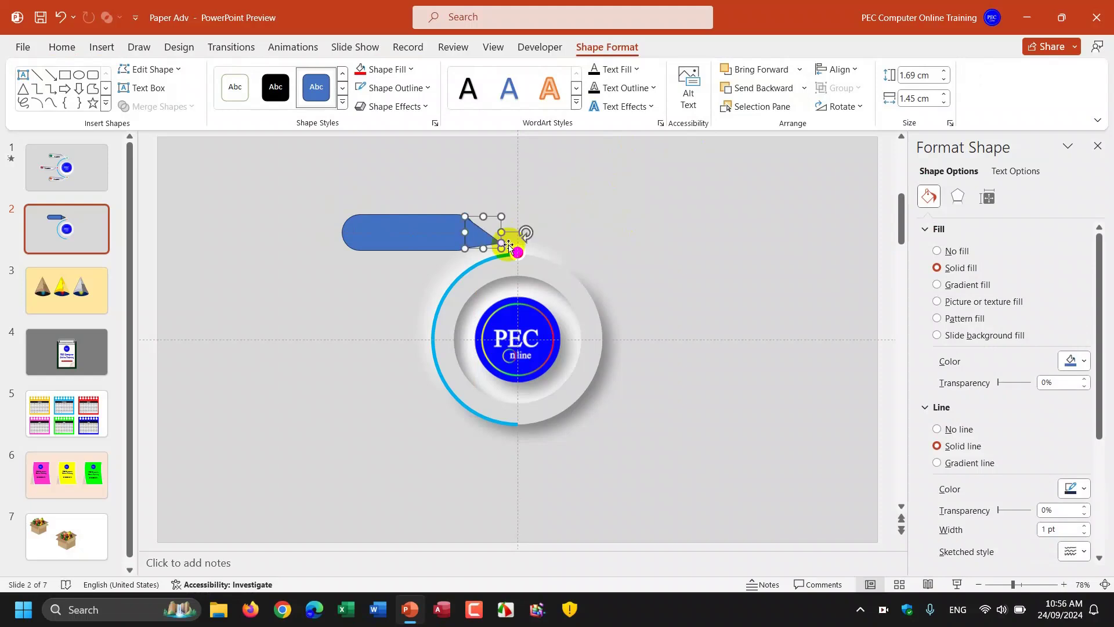
pyautogui.keyDown('shift'); pyautogui.click(418, 239); pyautogui.keyUp('shift')
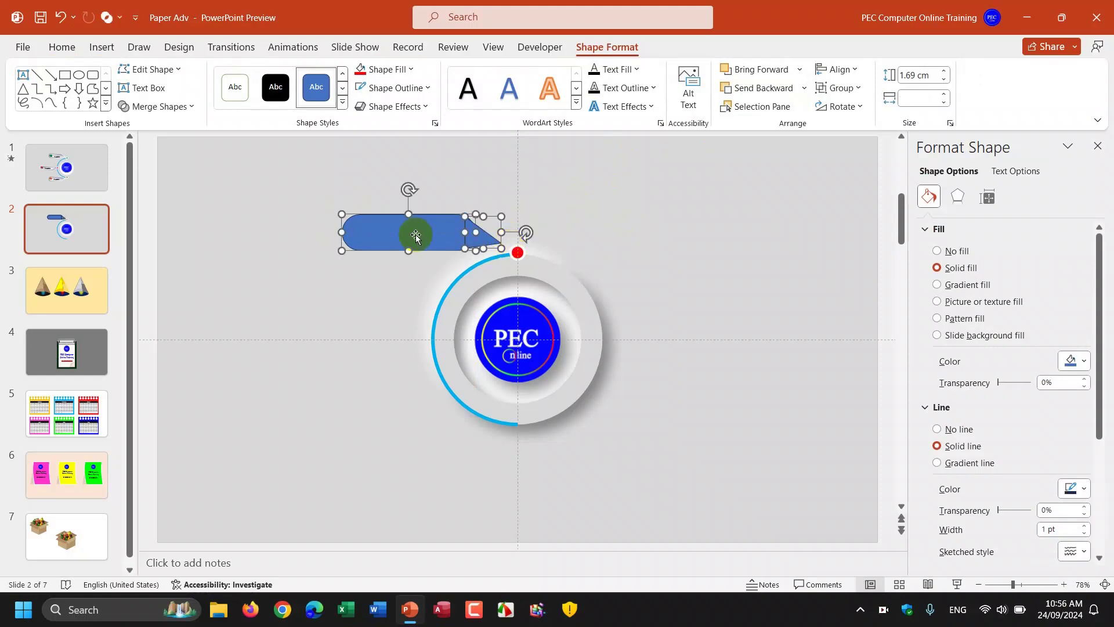
pyautogui.click(191, 106)
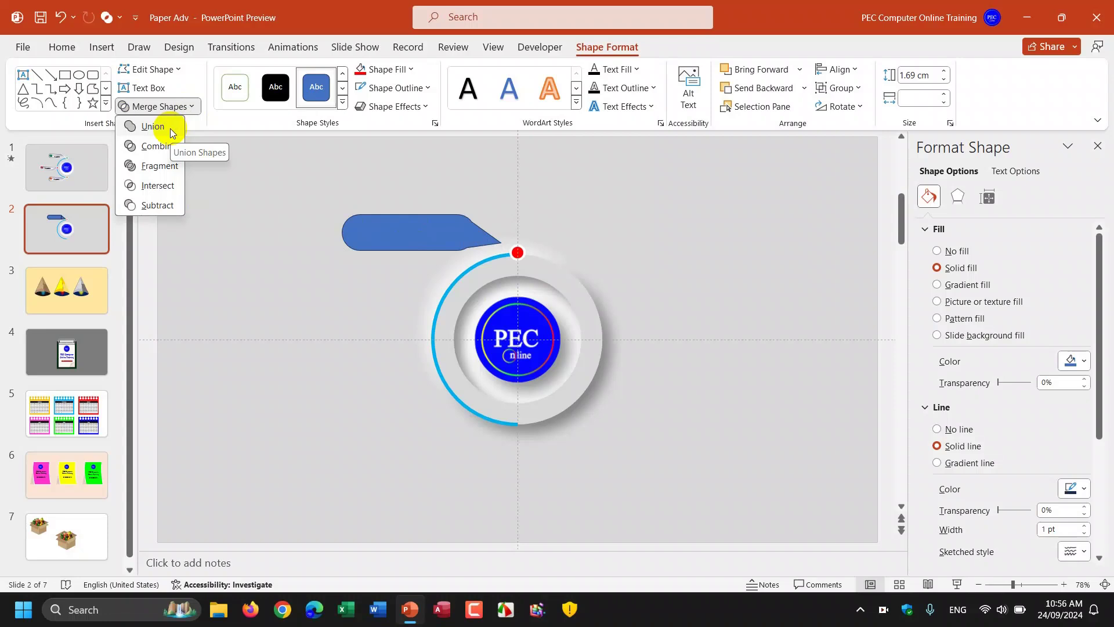
pyautogui.click(172, 130)
# - Nudge the triangle tip slightly right and tilt it a little
pyautogui.click(535, 239)
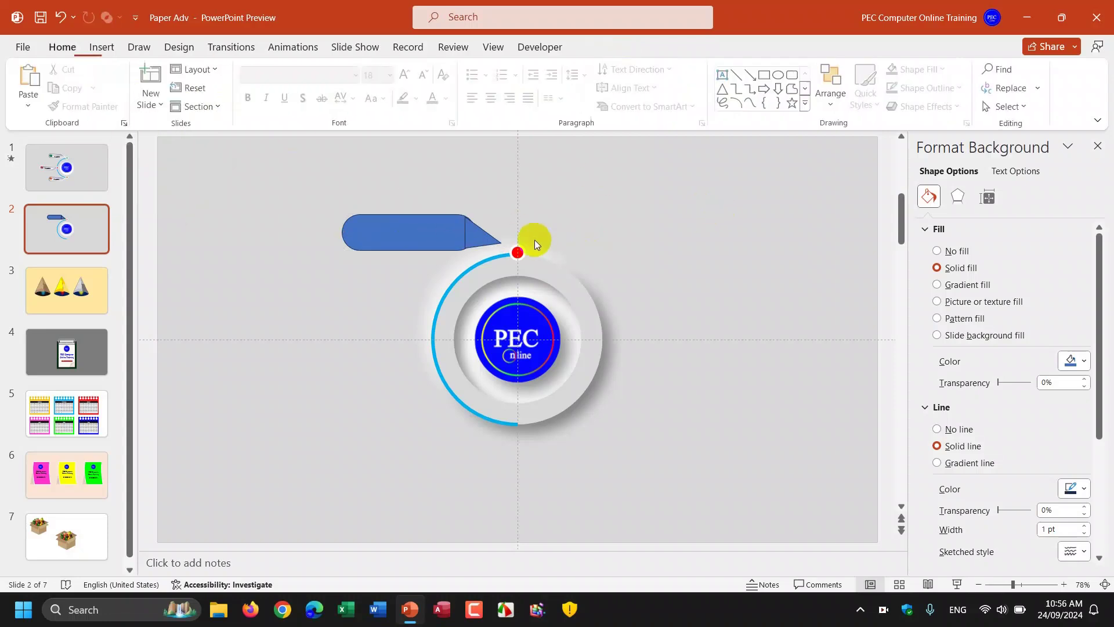
pyautogui.click(494, 239)
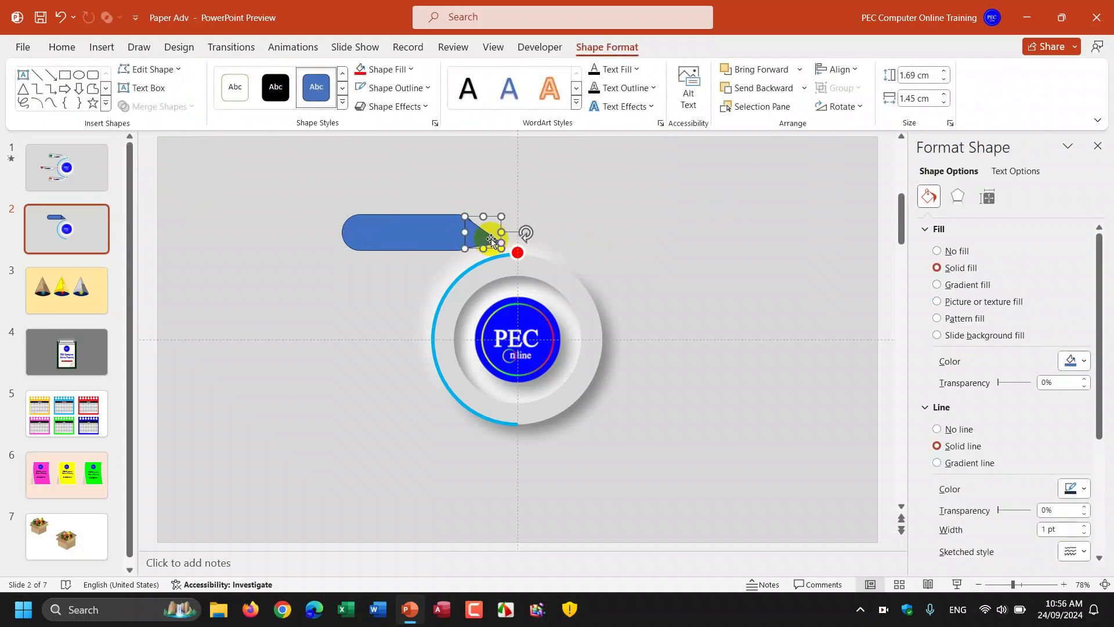
pyautogui.press('Right')
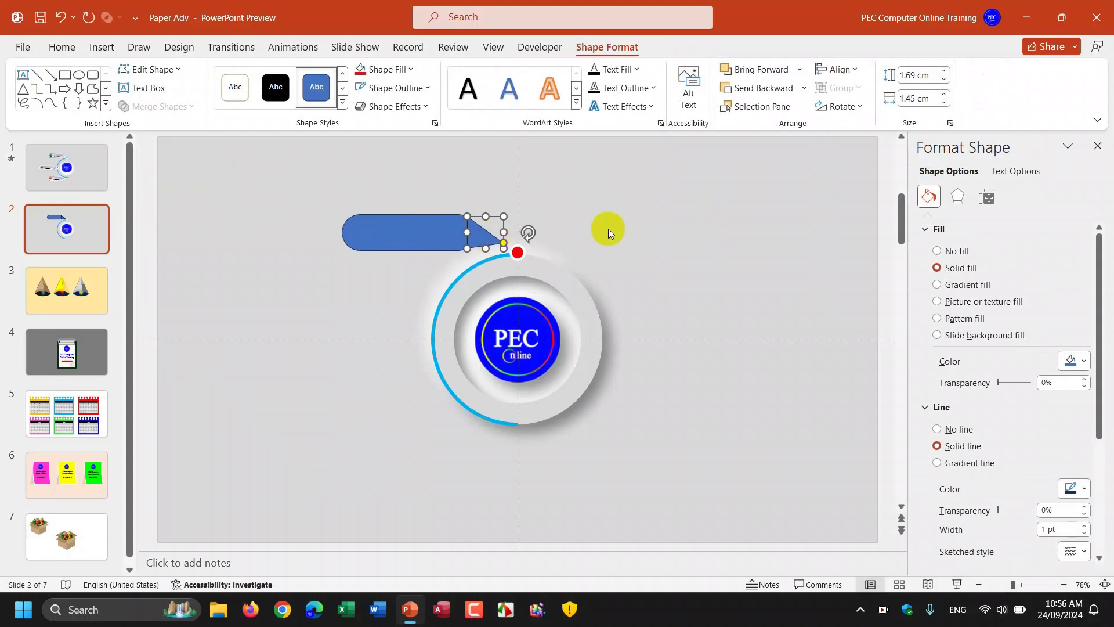
pyautogui.click(607, 230)
pyautogui.click(479, 237)
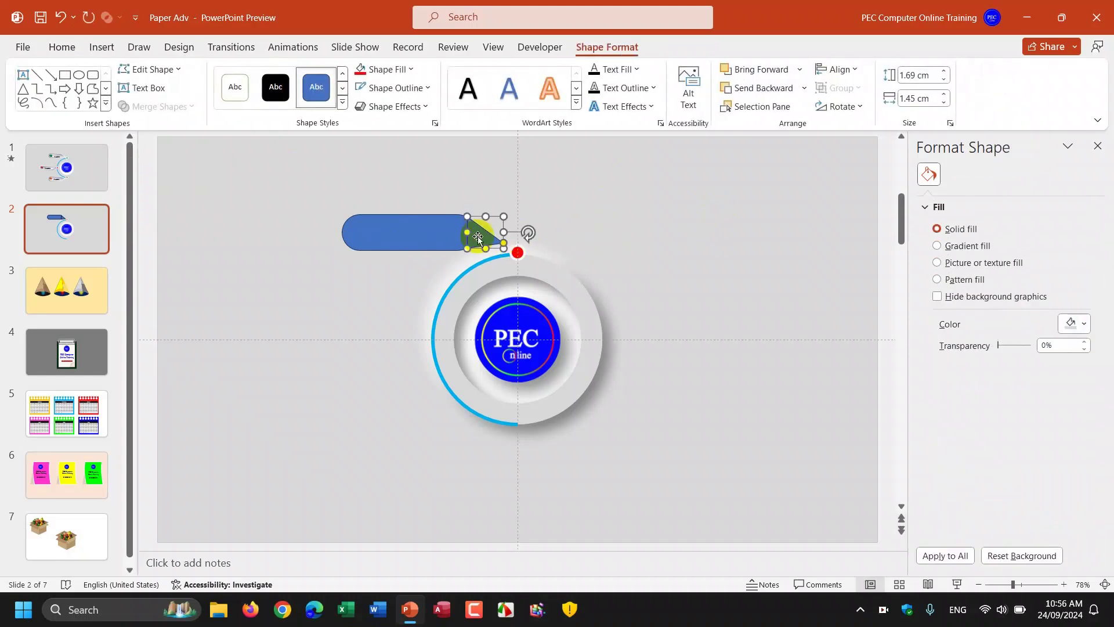
pyautogui.moveTo(480, 217); pyautogui.dragTo(530, 247)
pyautogui.click(667, 261)
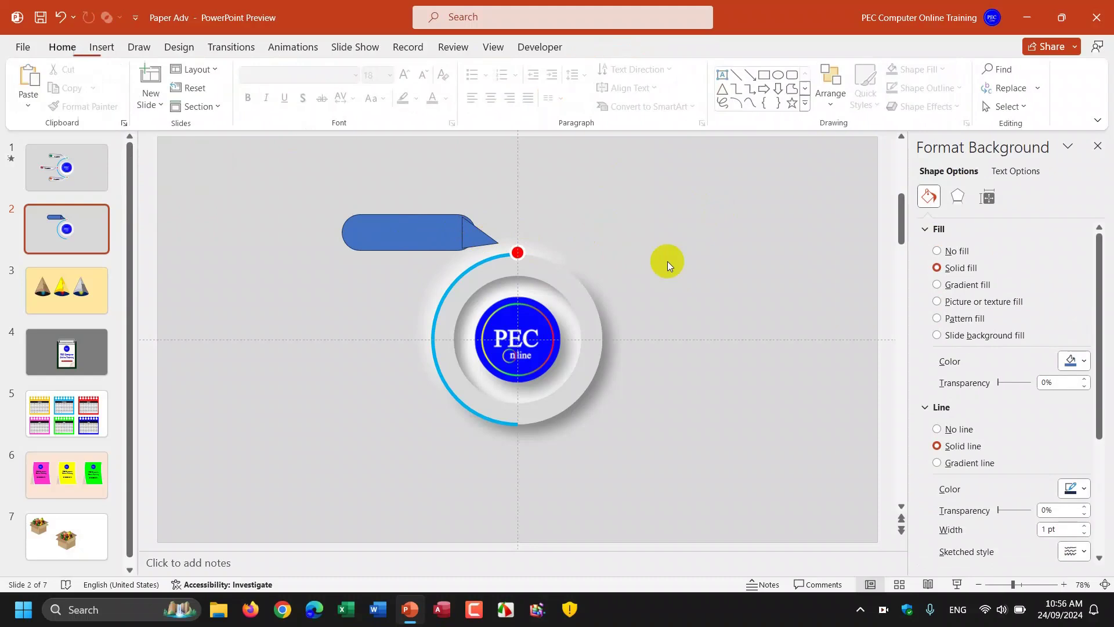
pyautogui.scroll(-1, 668, 262)
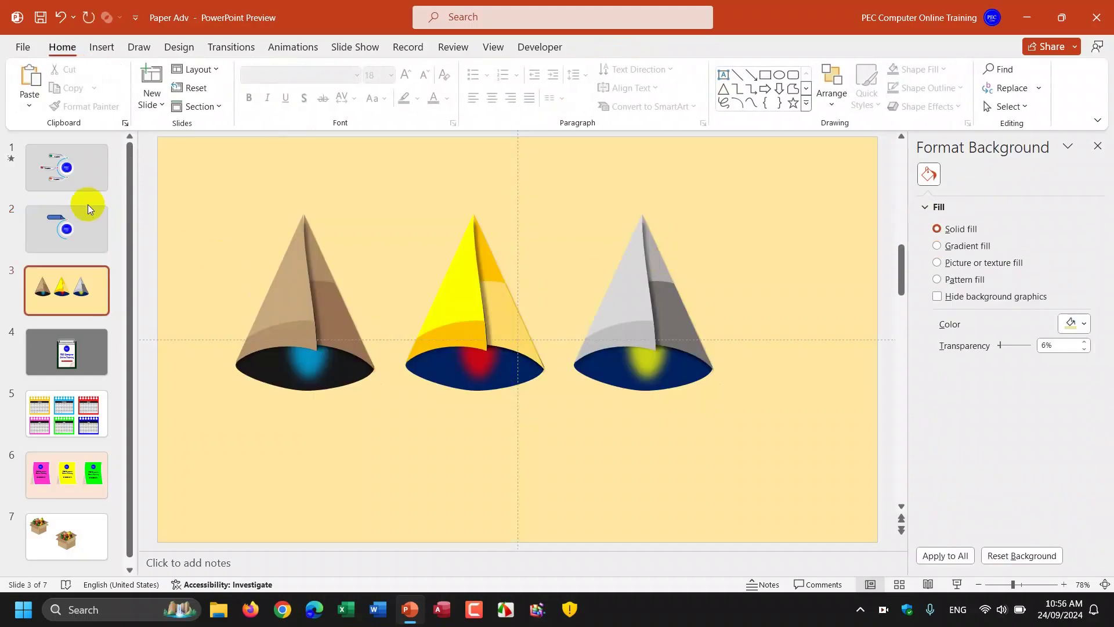
# - Union the triangle tip and blue bar into one callout on slide 2, then view slide 1
pyautogui.click(66, 228)
pyautogui.click(473, 233)
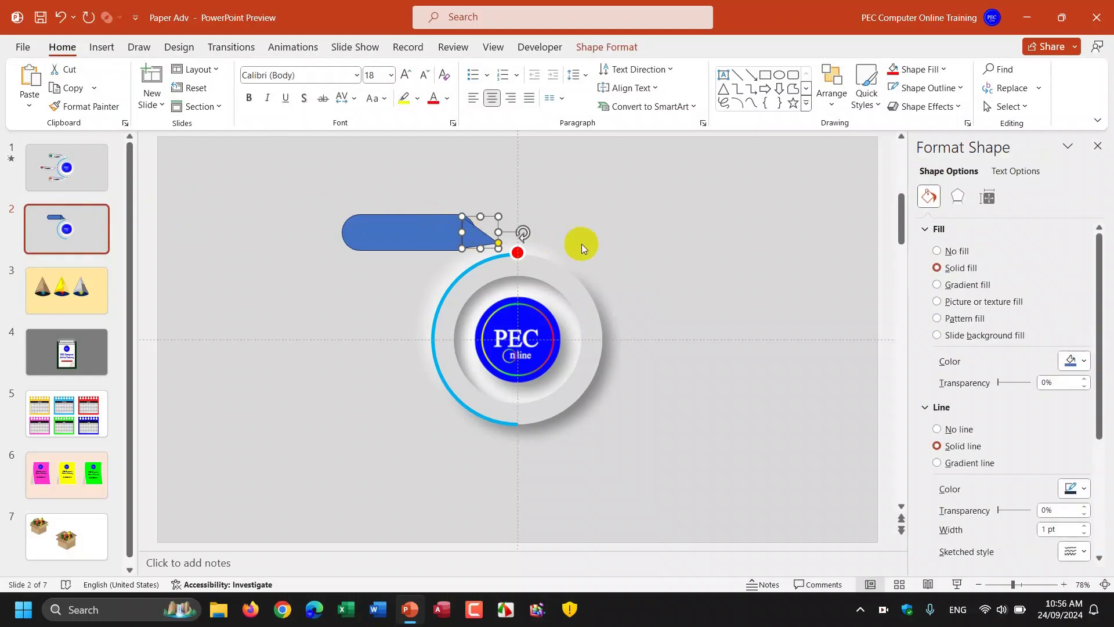
pyautogui.click(481, 213)
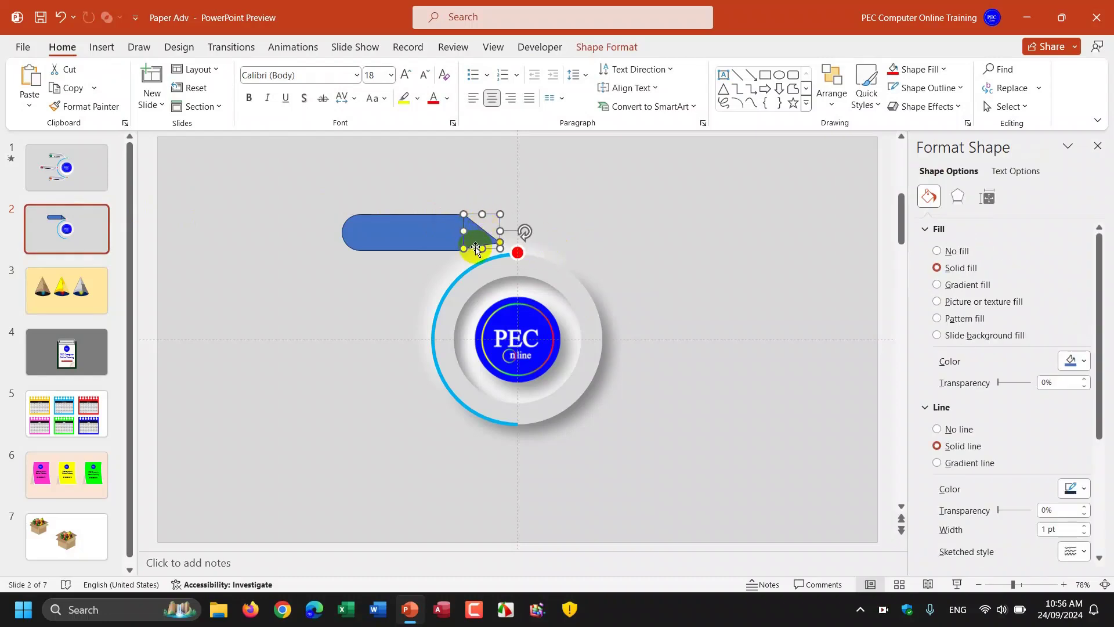
pyautogui.keyDown('shift'); pyautogui.click(419, 237); pyautogui.keyUp('shift')
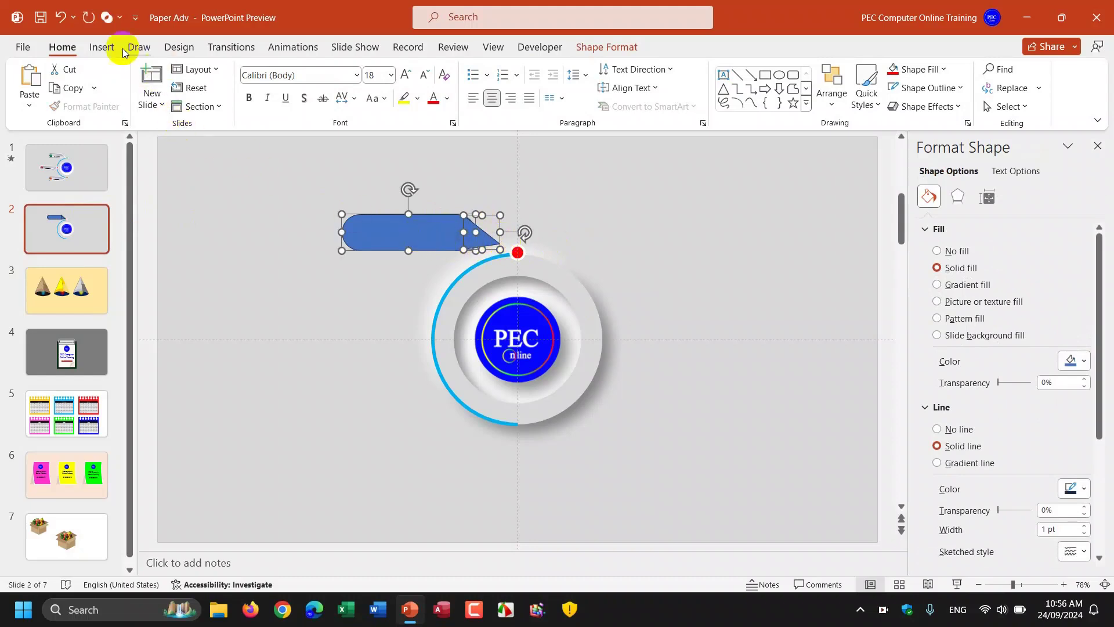
pyautogui.click(116, 20)
pyautogui.click(130, 50)
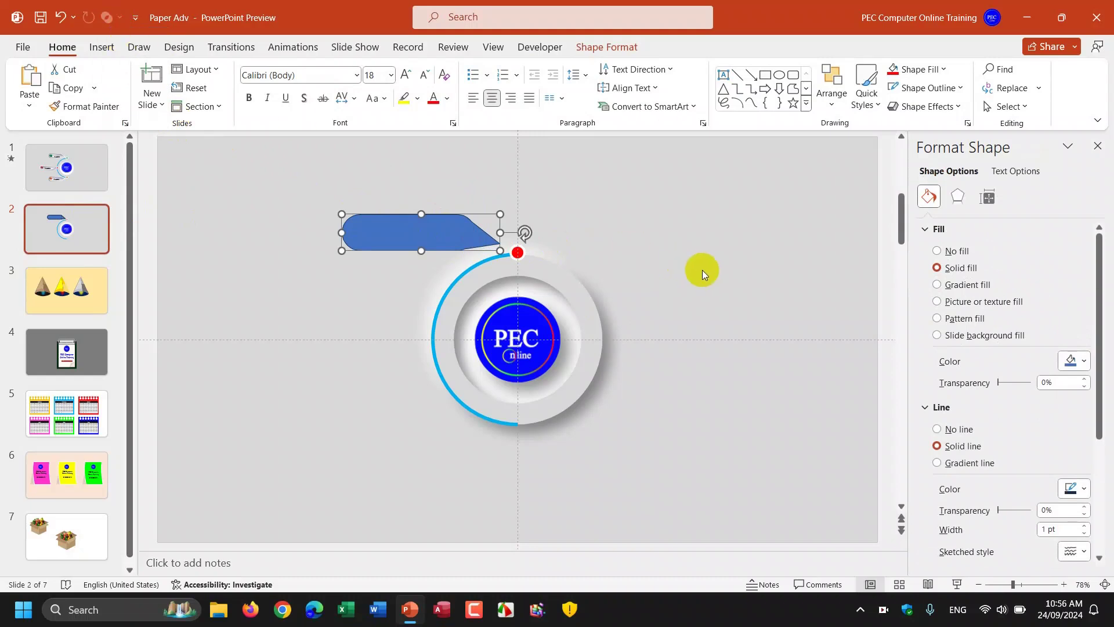
pyautogui.click(93, 173)
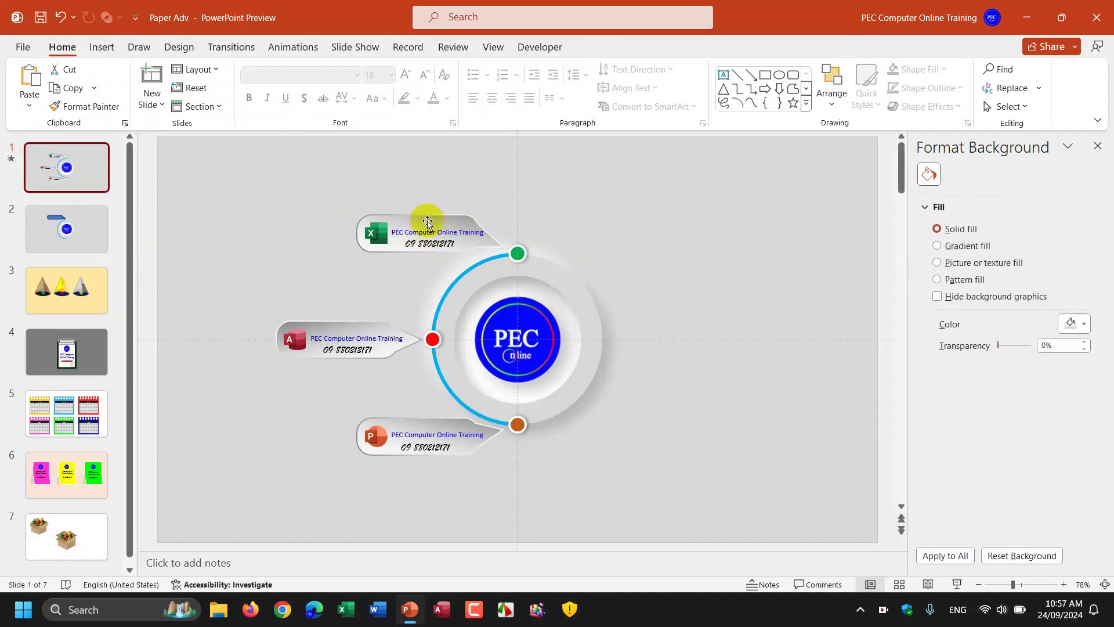
# - Format Painter the Excel label's grey gradient from slide 1 onto slide 2's callout, then view slide 1
pyautogui.click(428, 225)
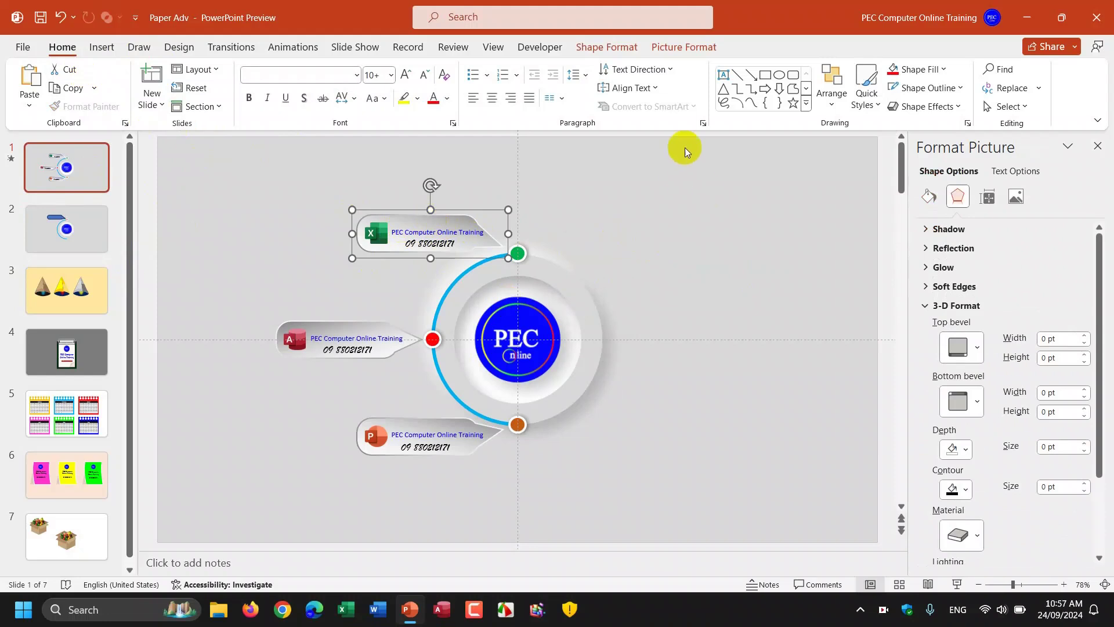
pyautogui.click(372, 254)
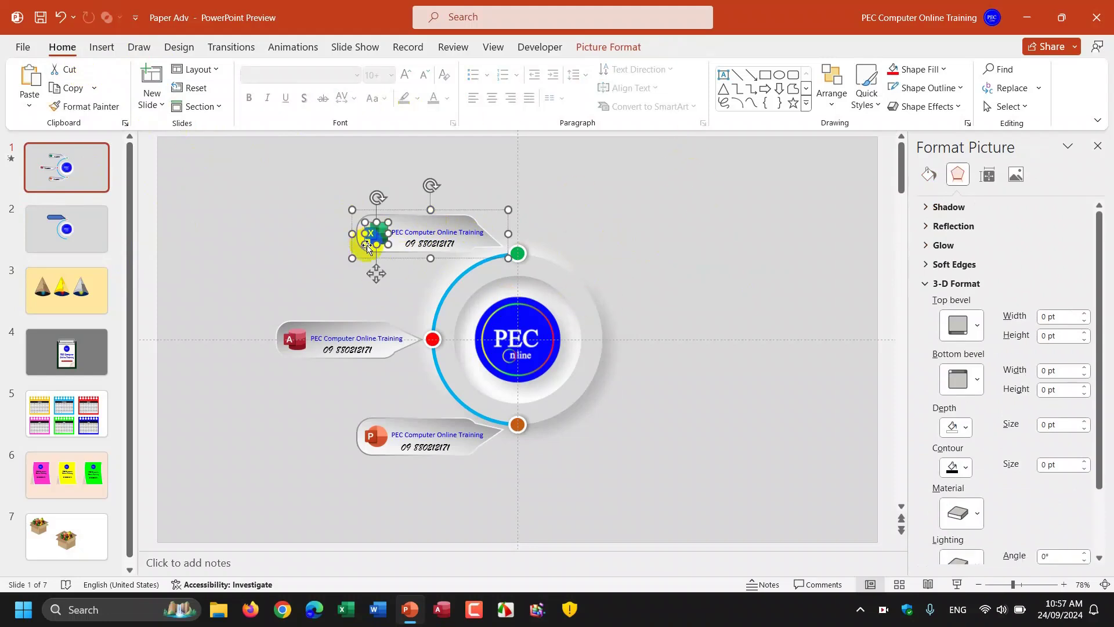
pyautogui.click(394, 253)
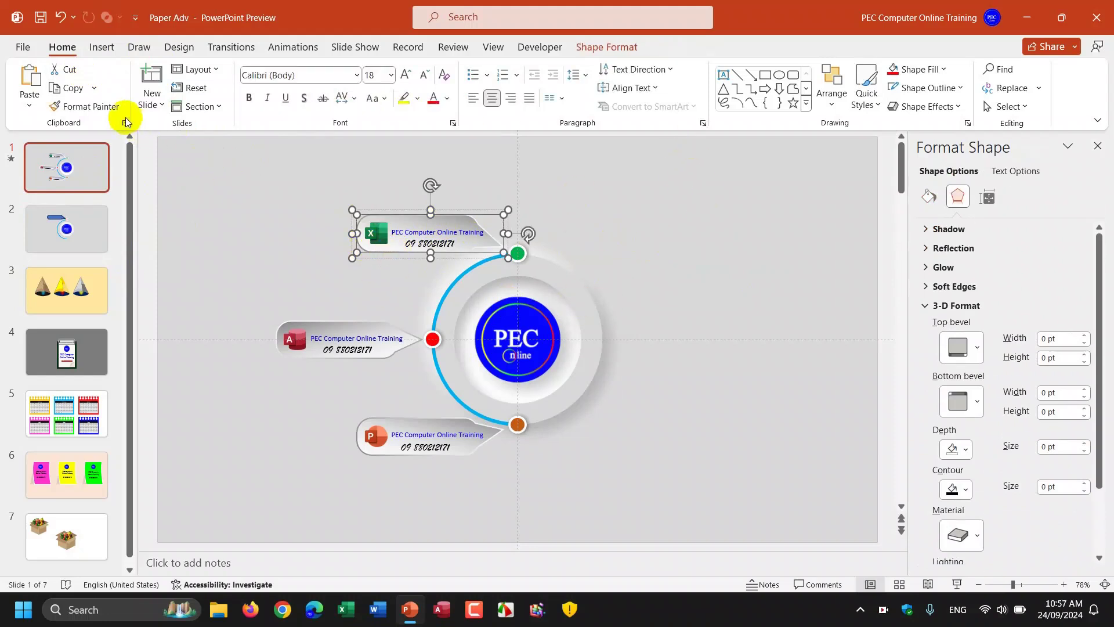
pyautogui.click(91, 106)
pyautogui.click(67, 229)
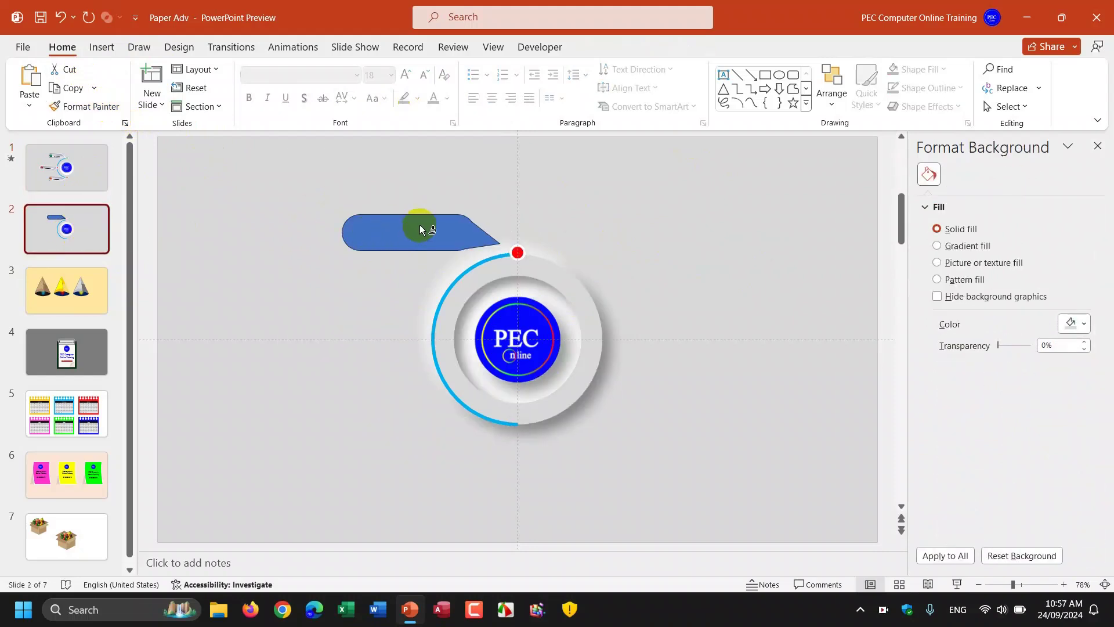
pyautogui.click(418, 228)
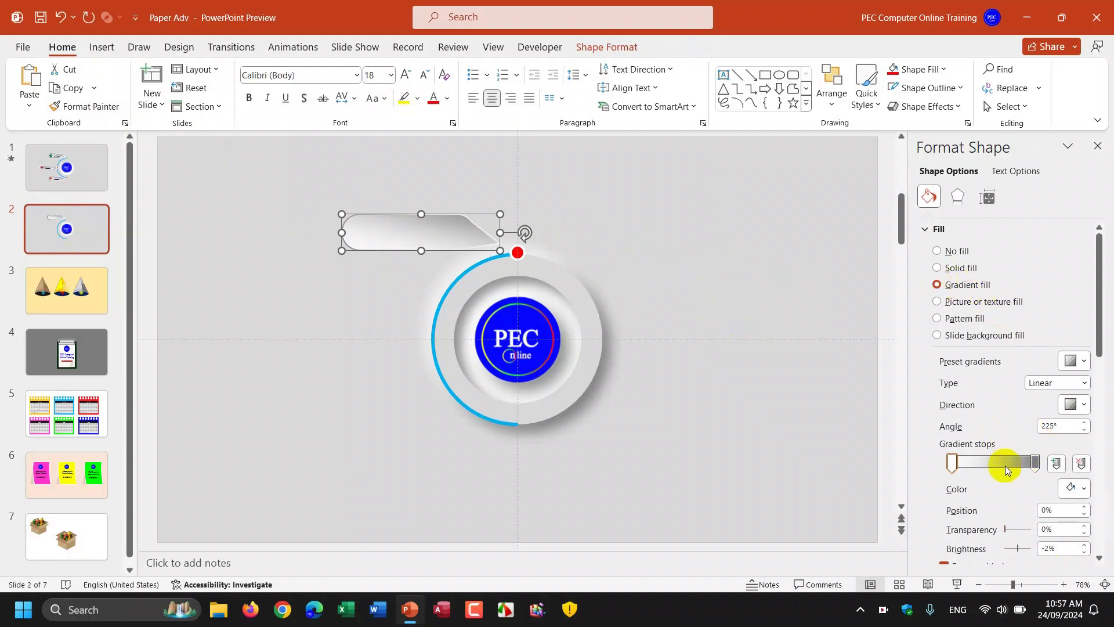
pyautogui.click(721, 334)
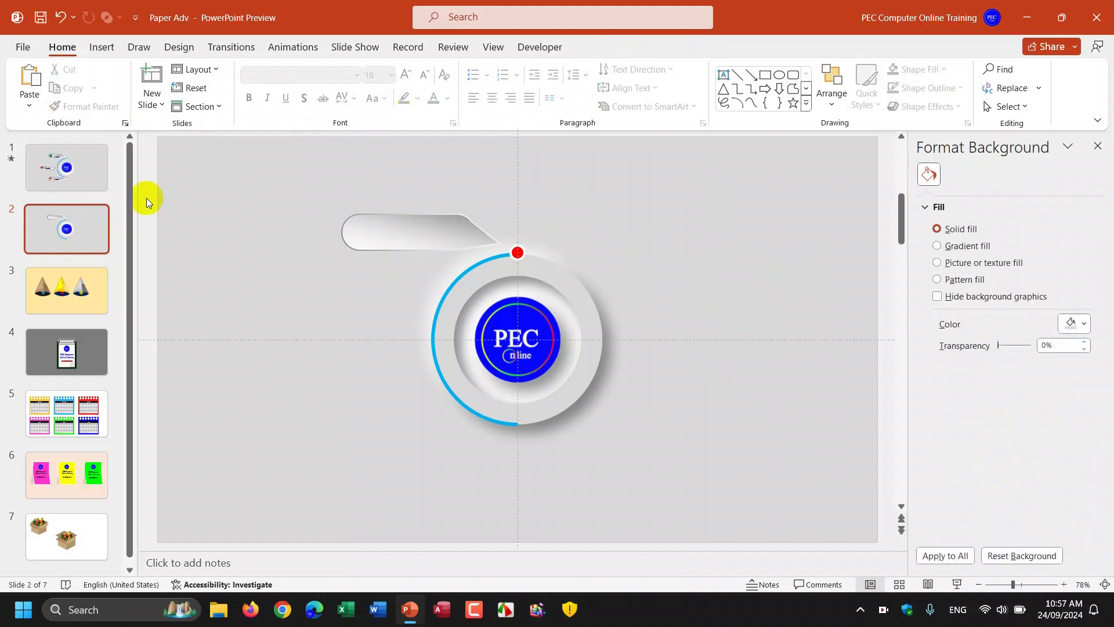
pyautogui.click(57, 168)
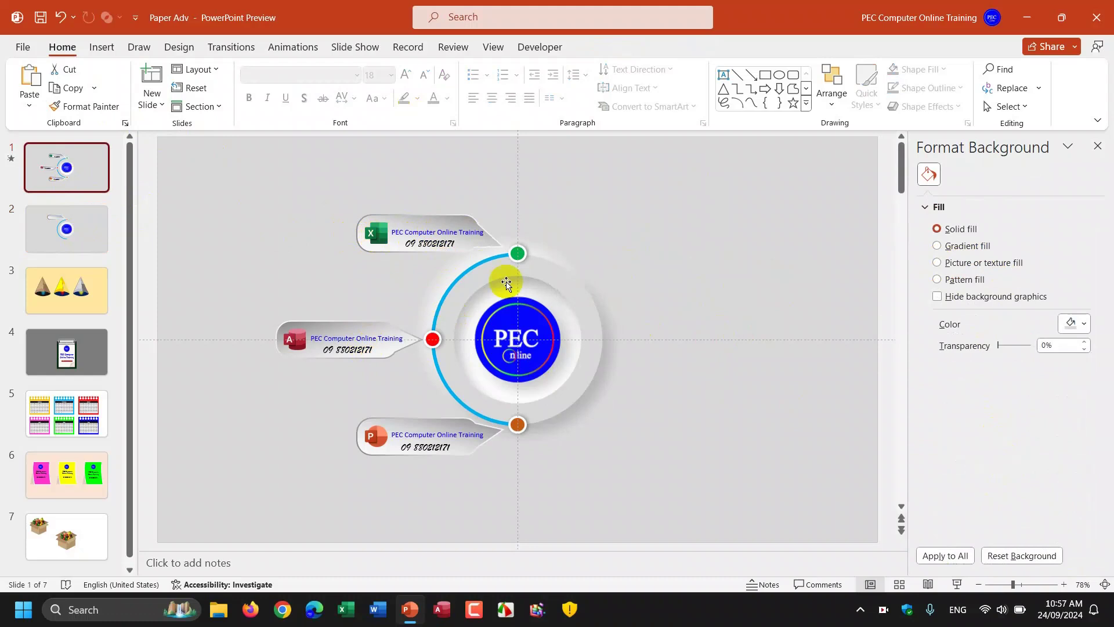
pyautogui.click(303, 46)
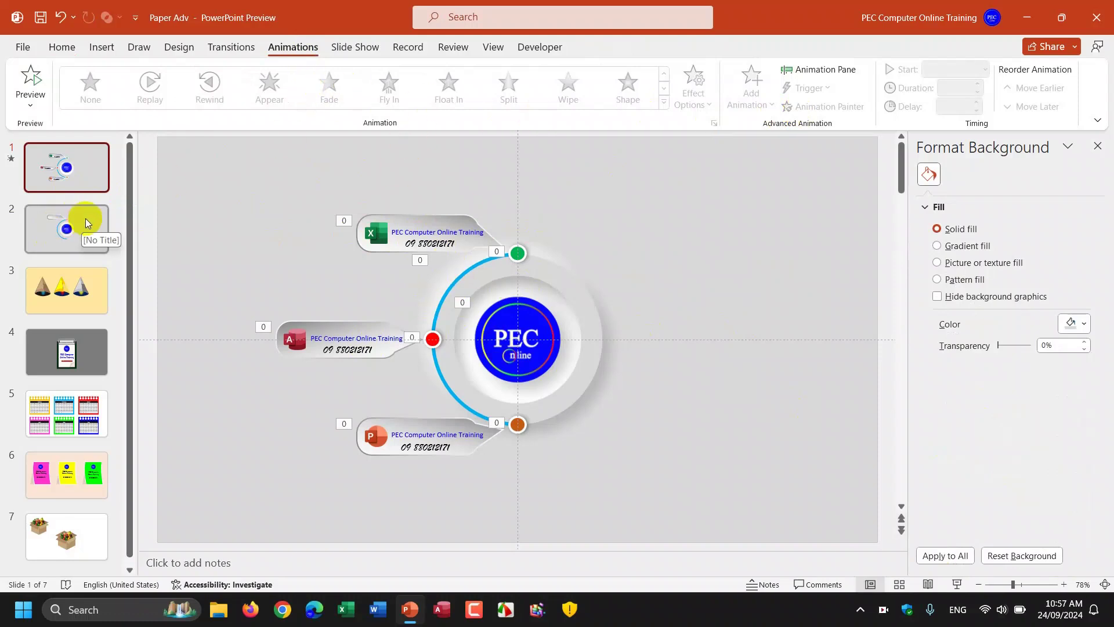
pyautogui.click(62, 47)
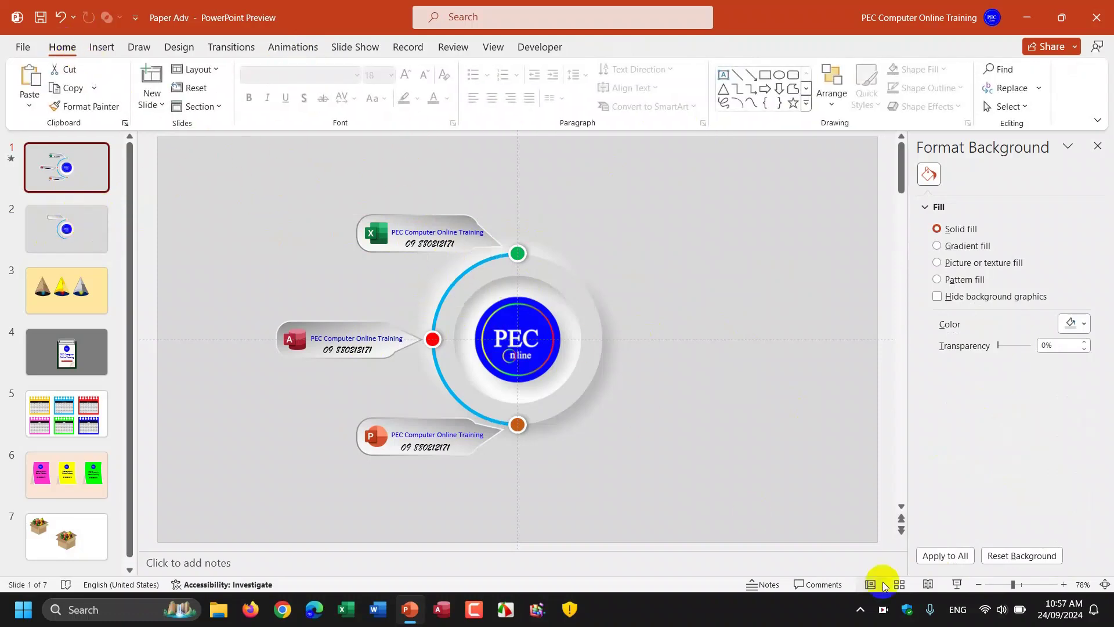